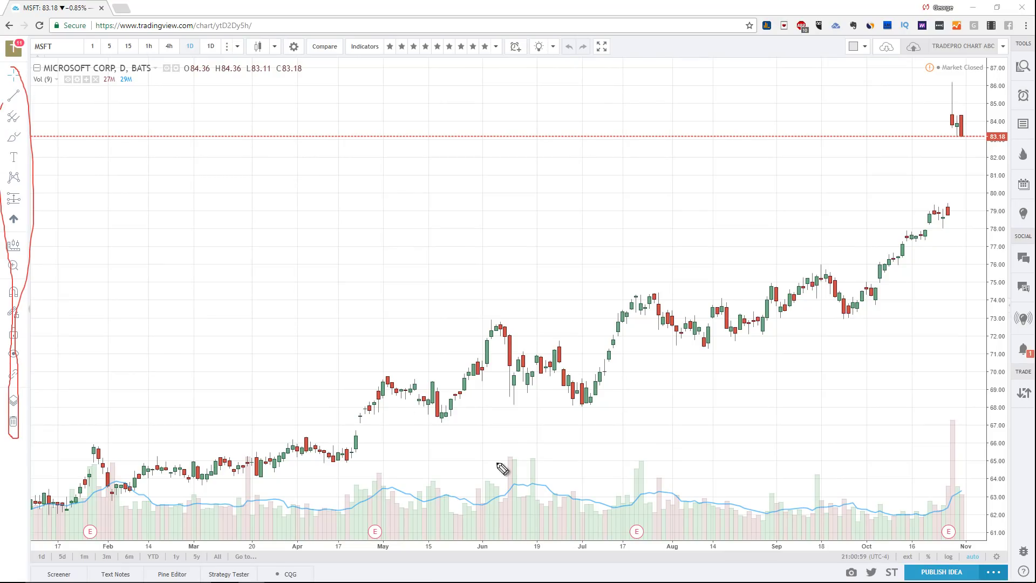
Clear the pen marks from the MSFT chart and switch it to the weekly timeframe, showing several years of history
{"action": "key", "text": "Escape"}
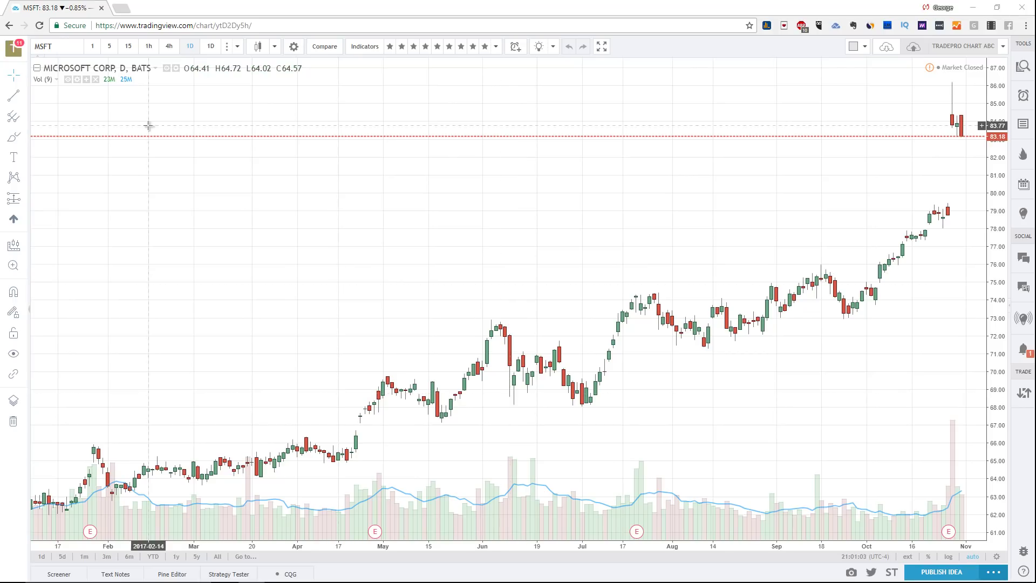
{"action": "left_click", "coordinate": [47, 46]}
{"action": "left_click", "coordinate": [412, 237]}
{"action": "scroll", "coordinate": [414, 259], "scroll_direction": "down", "scroll_amount": 1}
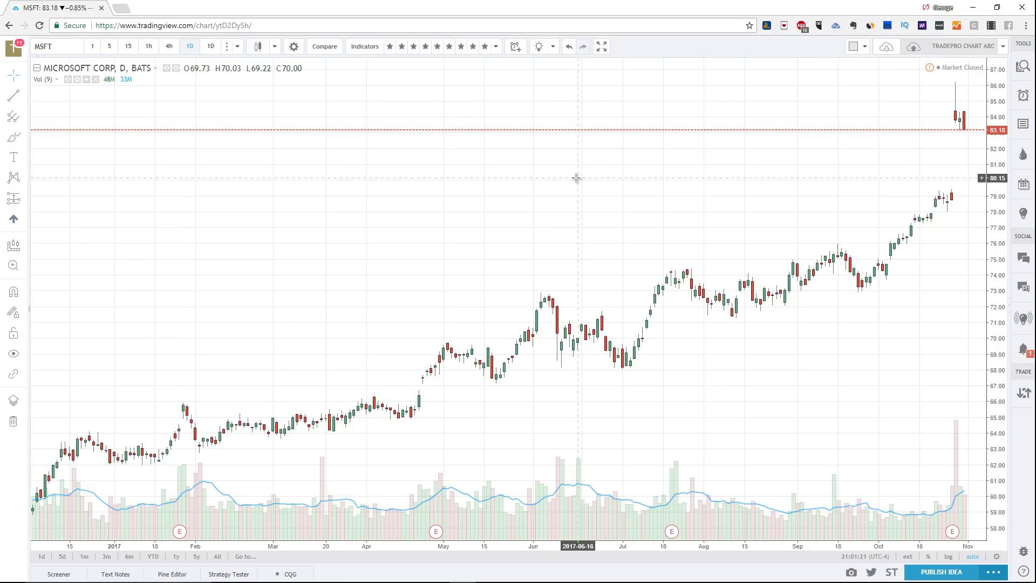
{"action": "scroll", "coordinate": [574, 176], "scroll_direction": "down", "scroll_amount": 3}
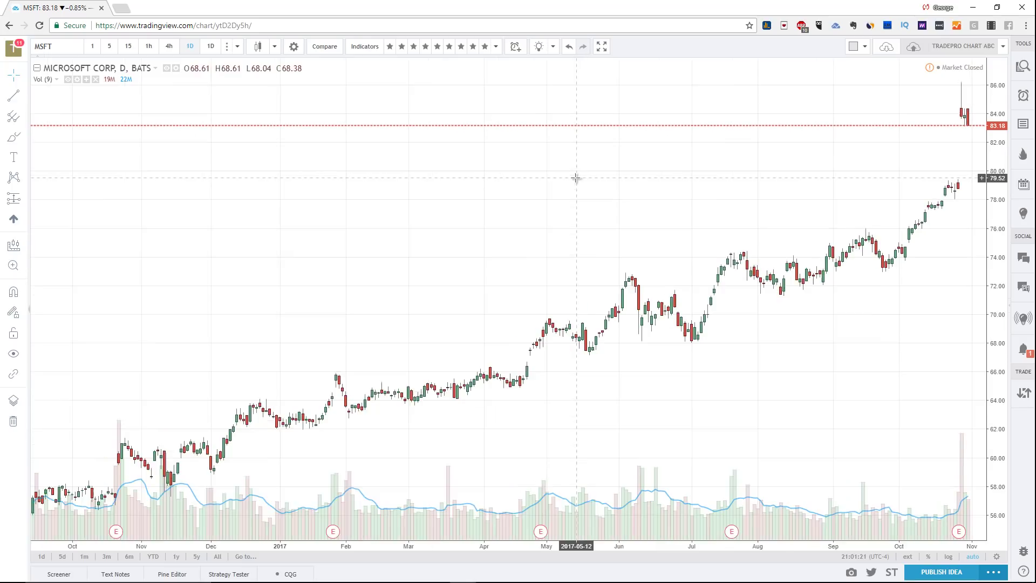
{"action": "left_click", "coordinate": [237, 47]}
{"action": "left_click", "coordinate": [257, 246]}
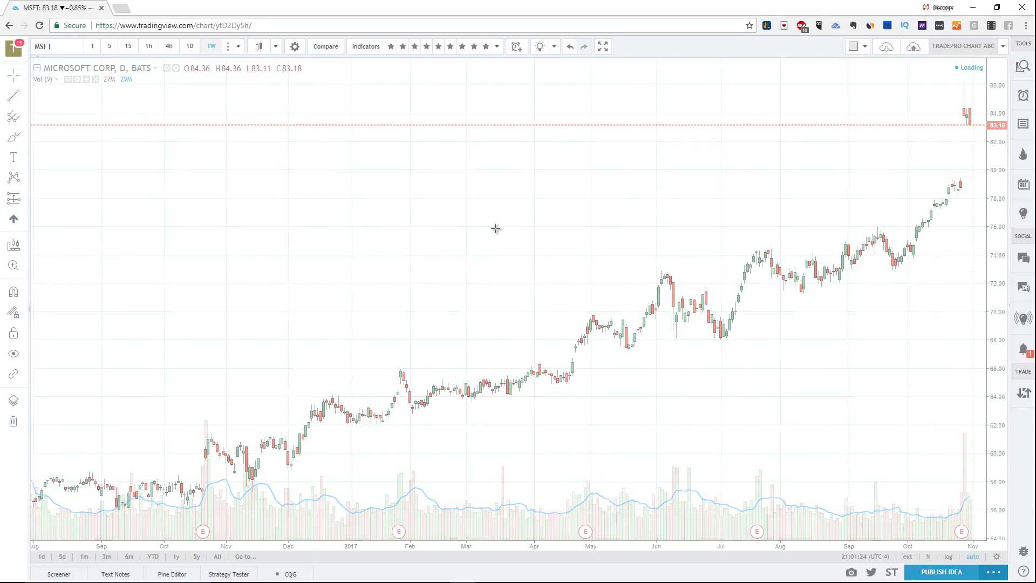
{"action": "scroll", "coordinate": [507, 241], "scroll_direction": "down", "scroll_amount": 10}
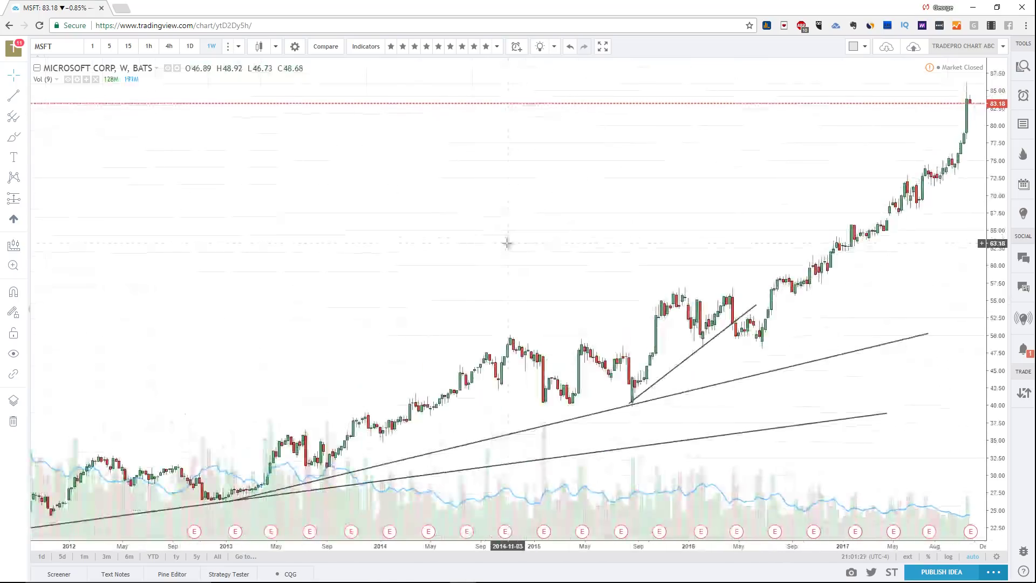
{"action": "scroll", "coordinate": [206, 161], "scroll_direction": "down", "scroll_amount": 2}
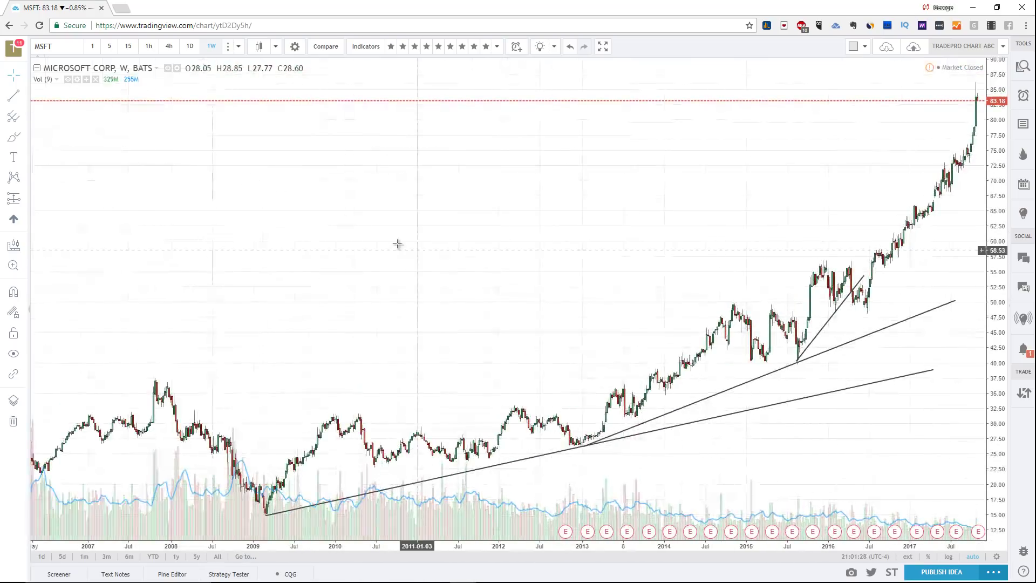
Delete the three existing trend lines from the weekly chart
{"action": "left_click", "coordinate": [621, 434]}
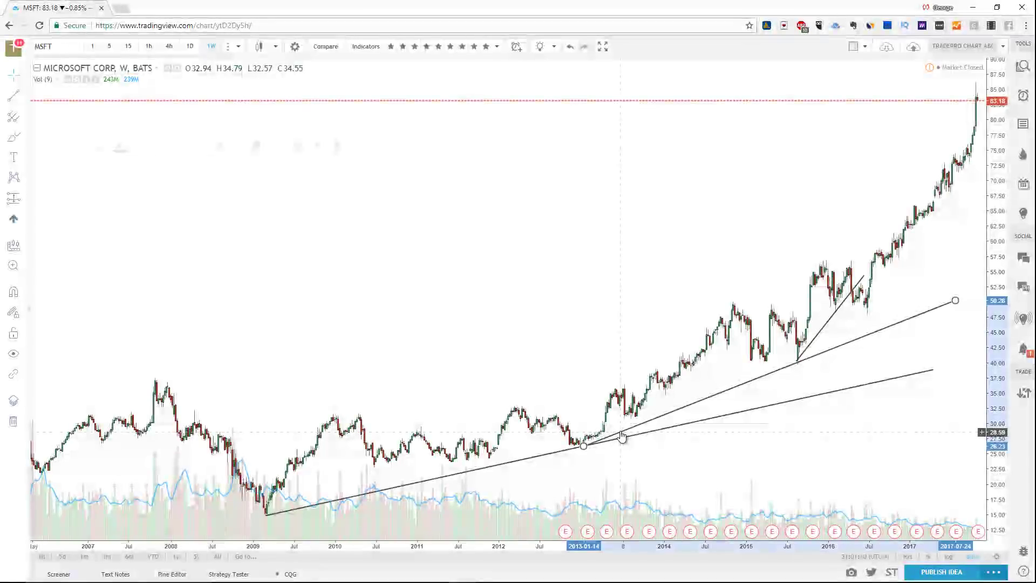
{"action": "key", "text": "Delete"}
{"action": "left_click", "coordinate": [825, 326]}
{"action": "key", "text": "Delete"}
{"action": "left_click", "coordinate": [837, 392]}
{"action": "key", "text": "Delete"}
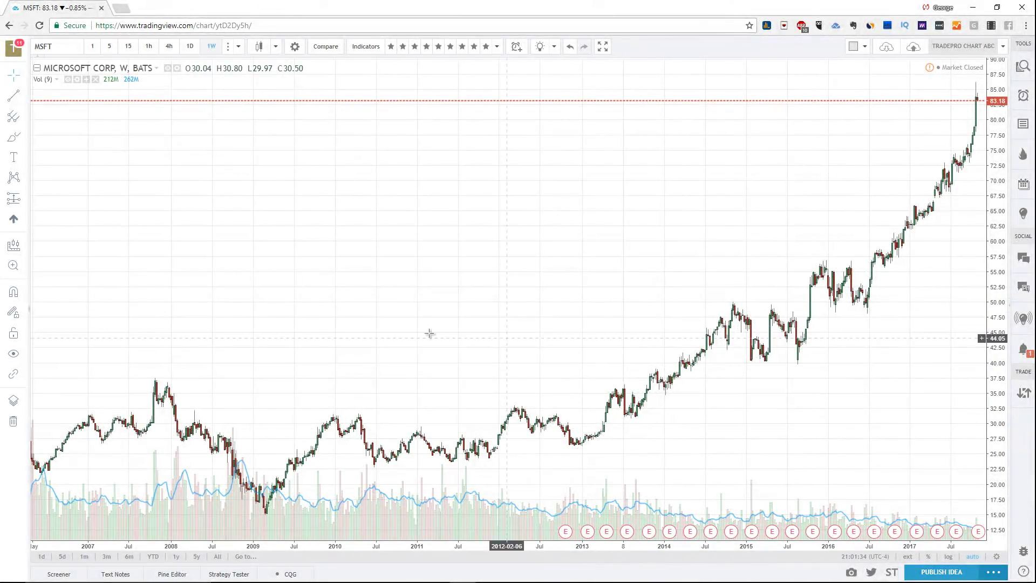
Place horizontal lines across the chart at about 52.76, 45.03, 40.05, 56.58 and 48.76
{"action": "left_click", "coordinate": [27, 103]}
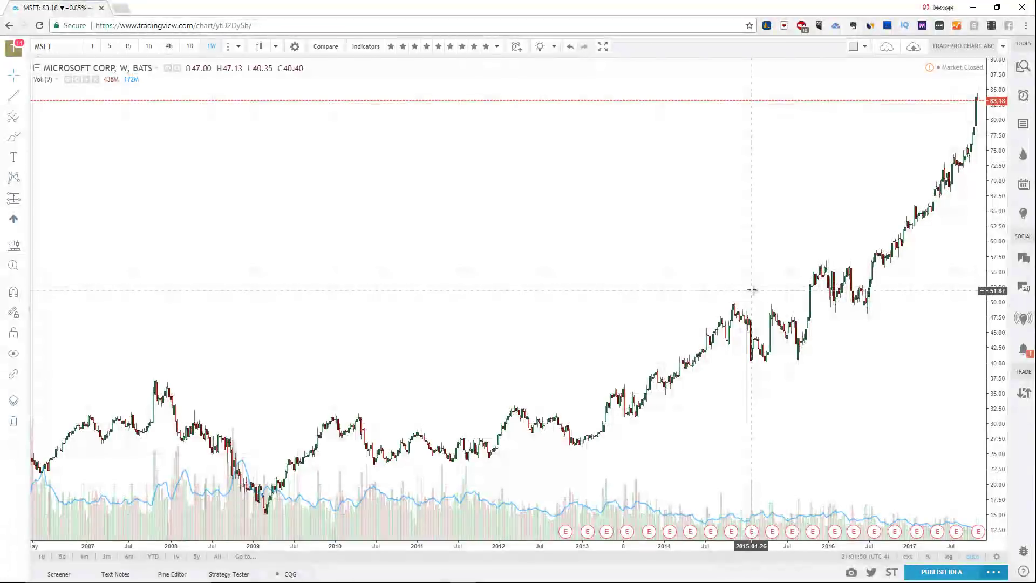
{"action": "left_click", "coordinate": [752, 285]}
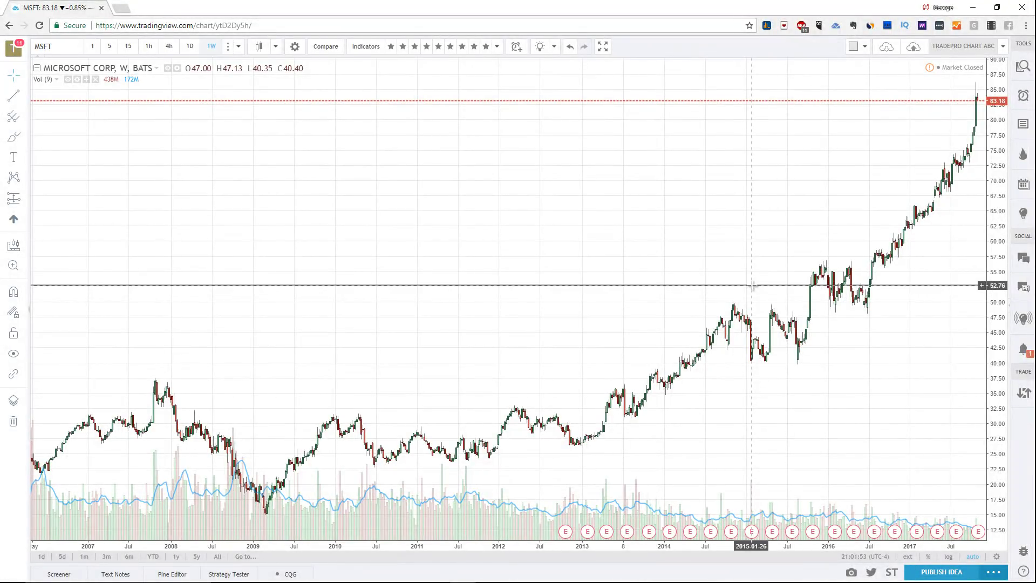
{"action": "left_click", "coordinate": [775, 332]}
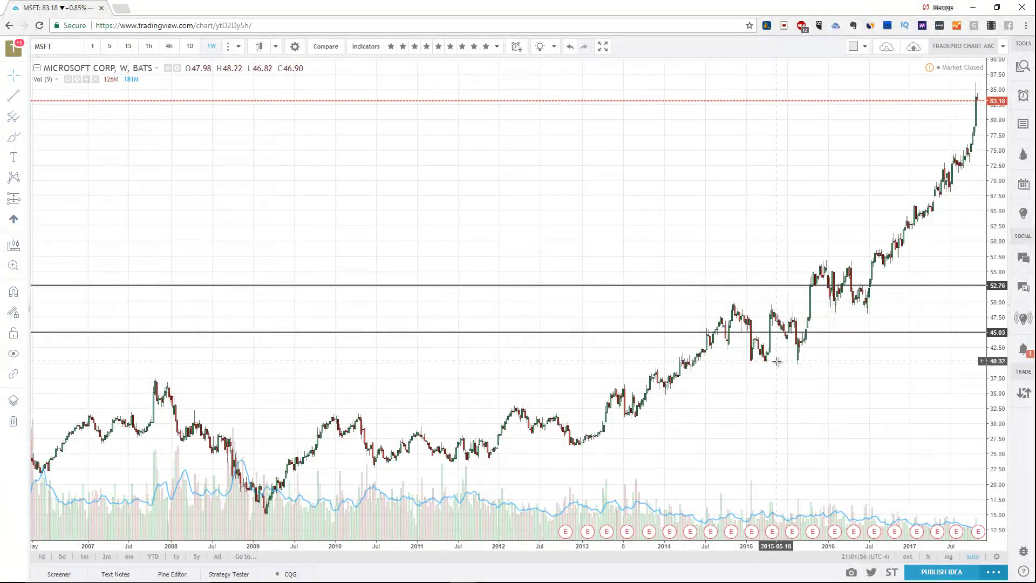
{"action": "left_click", "coordinate": [778, 363]}
{"action": "left_click", "coordinate": [871, 263]}
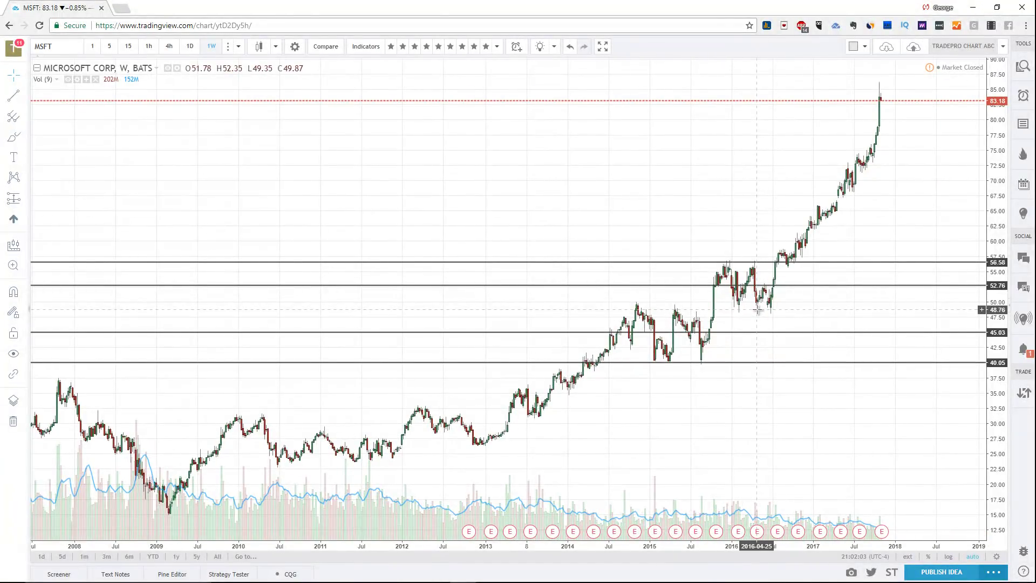
{"action": "left_click", "coordinate": [757, 310]}
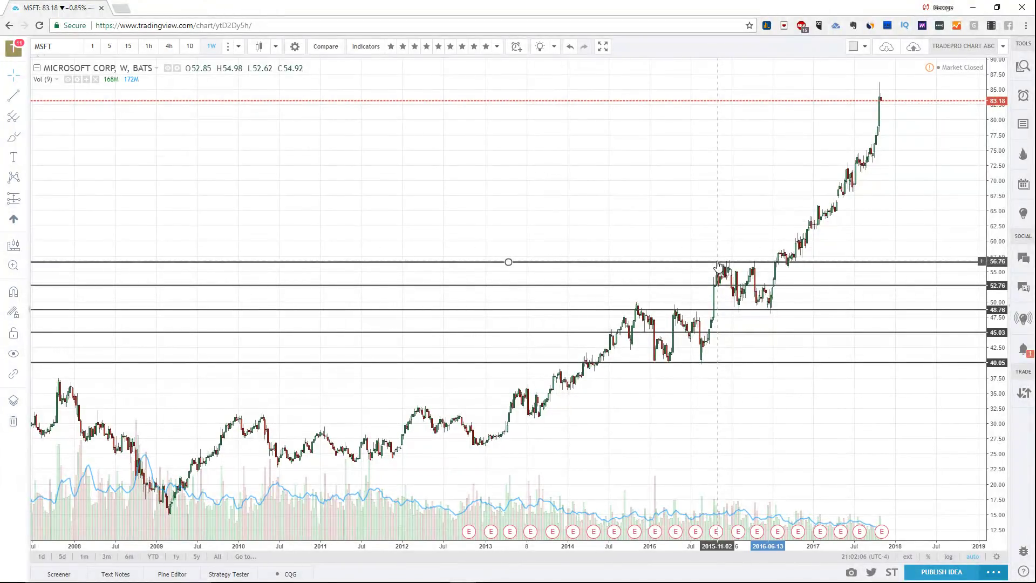
Examine the style settings of the uppermost horizontal line, including its colour, thickness and label text options
{"action": "right_click", "coordinate": [718, 263]}
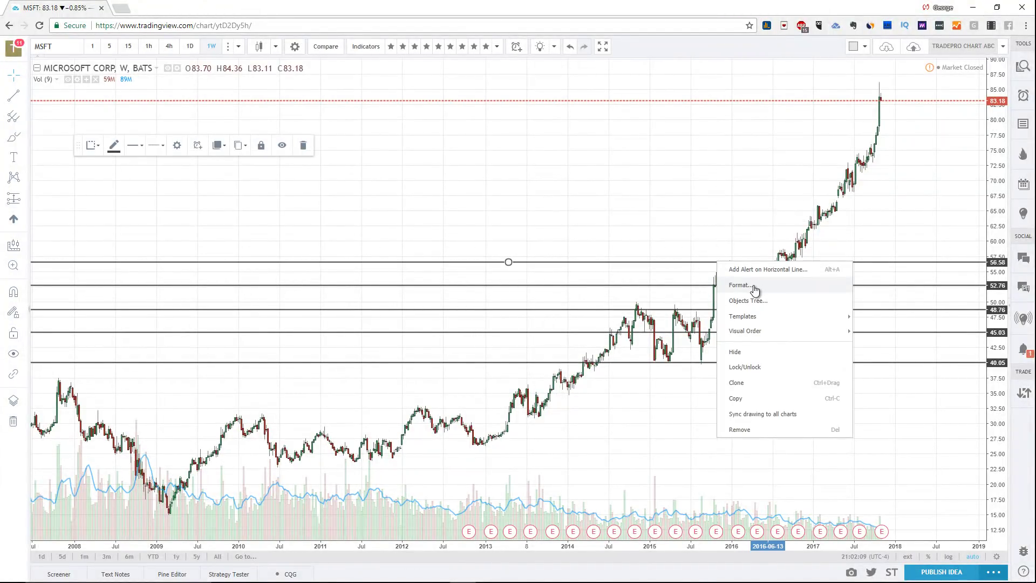
{"action": "left_click", "coordinate": [755, 291]}
{"action": "left_click", "coordinate": [443, 230]}
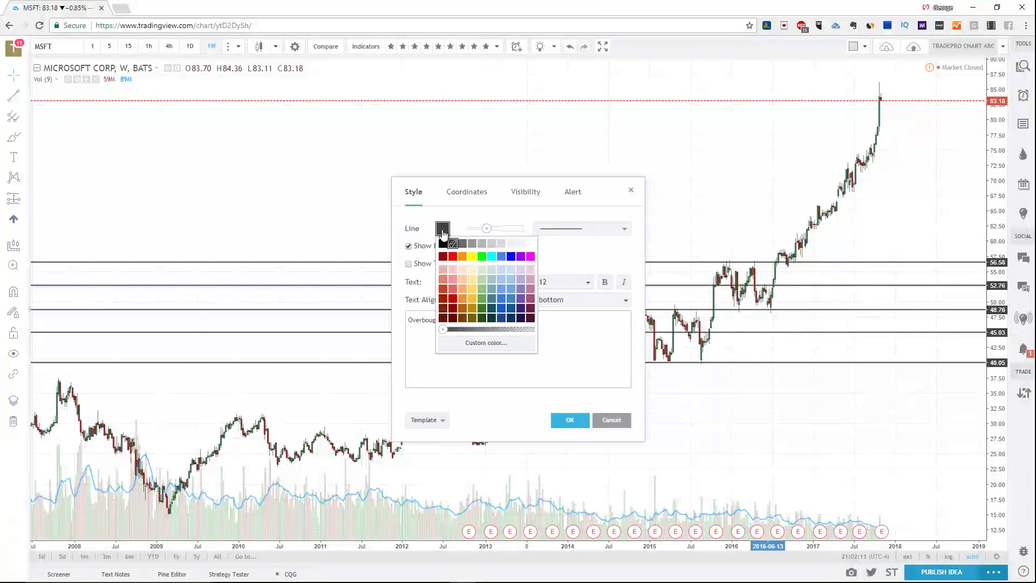
{"action": "left_click", "coordinate": [486, 229]}
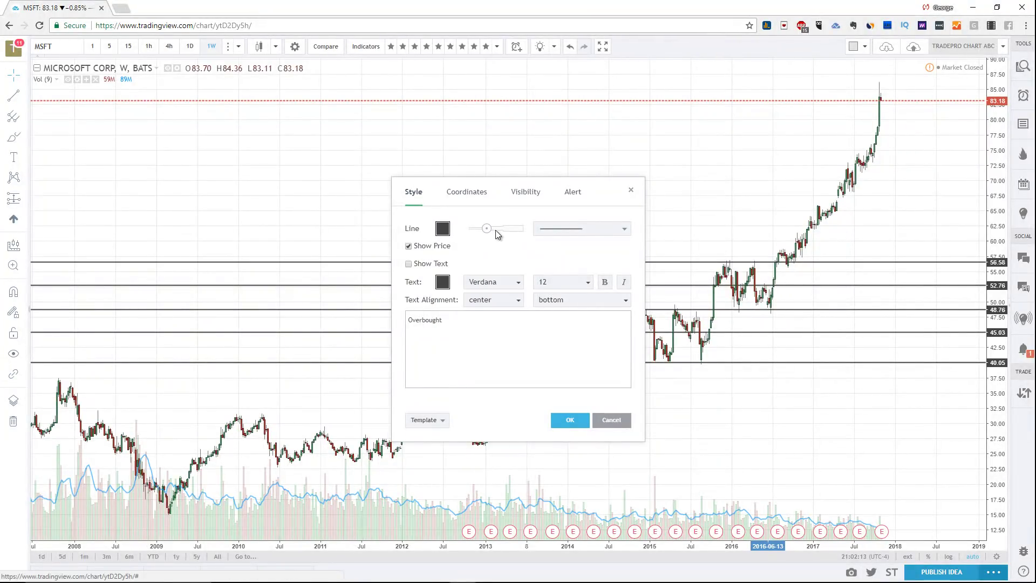
{"action": "left_click", "coordinate": [482, 342]}
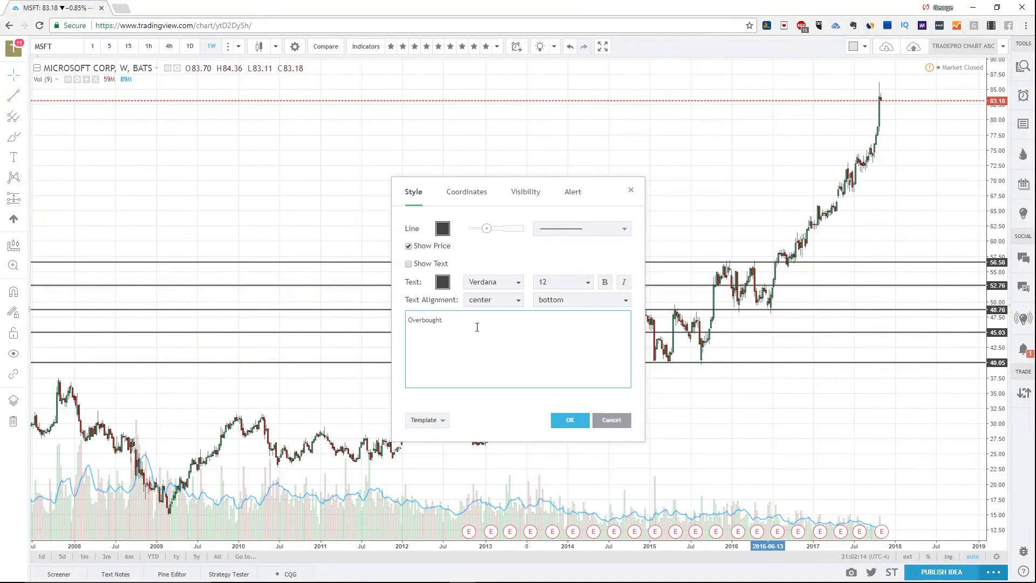
{"action": "left_click", "coordinate": [580, 284]}
{"action": "left_click", "coordinate": [474, 333]}
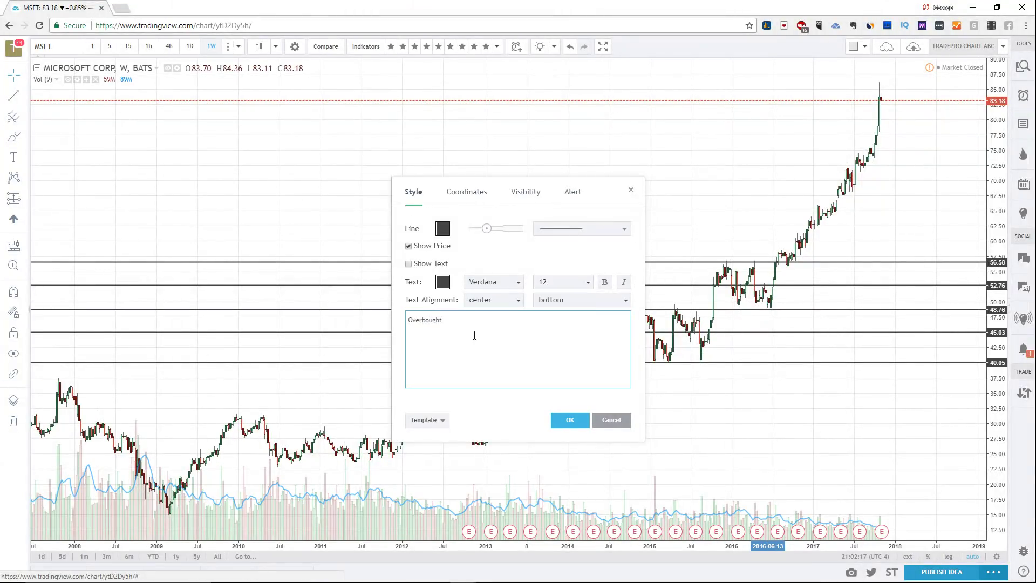
{"action": "left_click", "coordinate": [612, 420]}
{"action": "right_click", "coordinate": [615, 422]}
{"action": "left_click", "coordinate": [570, 420]}
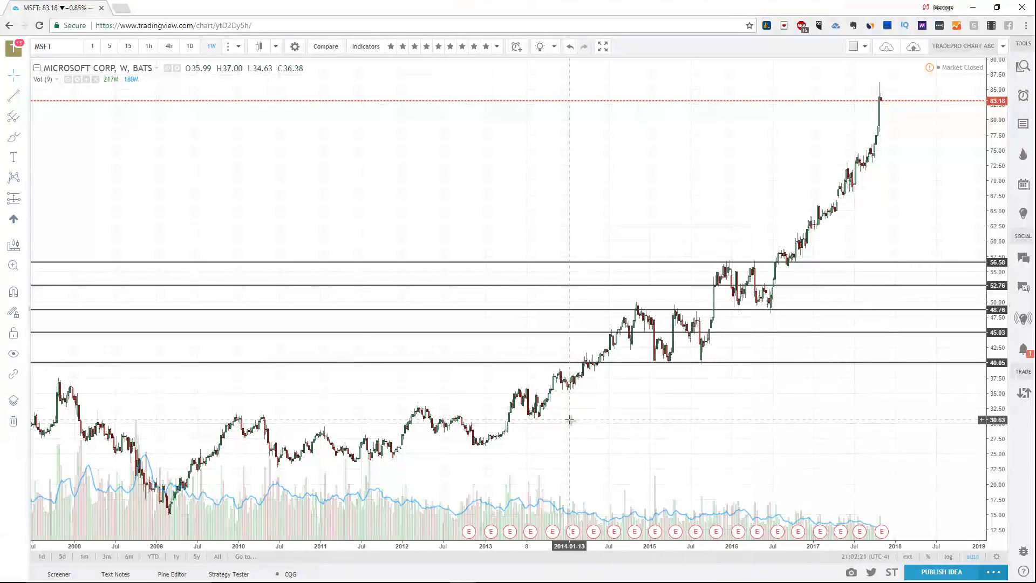
Remove the uppermost horizontal line from the chart
{"action": "right_click", "coordinate": [996, 267]}
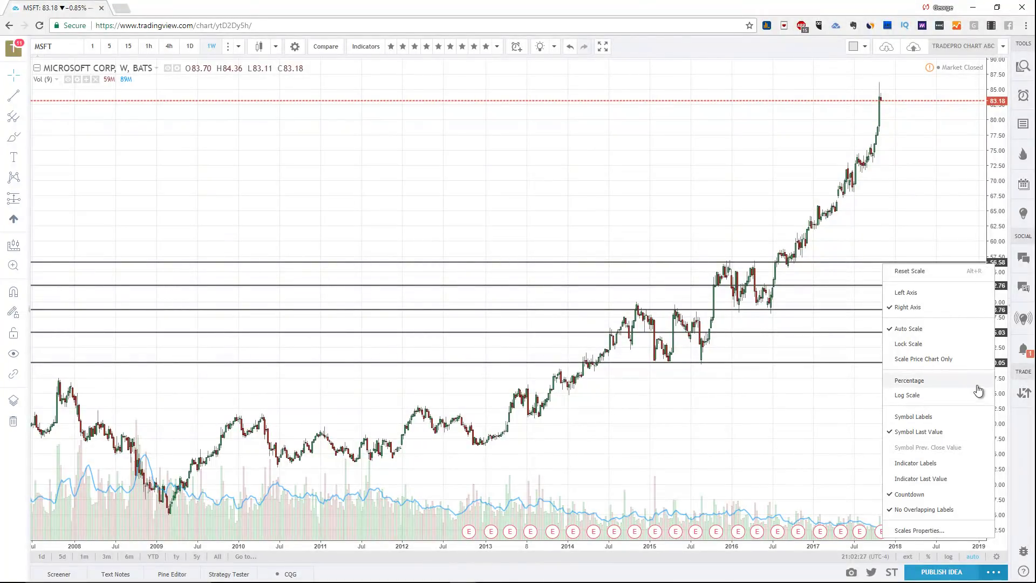
{"action": "left_click", "coordinate": [854, 267]}
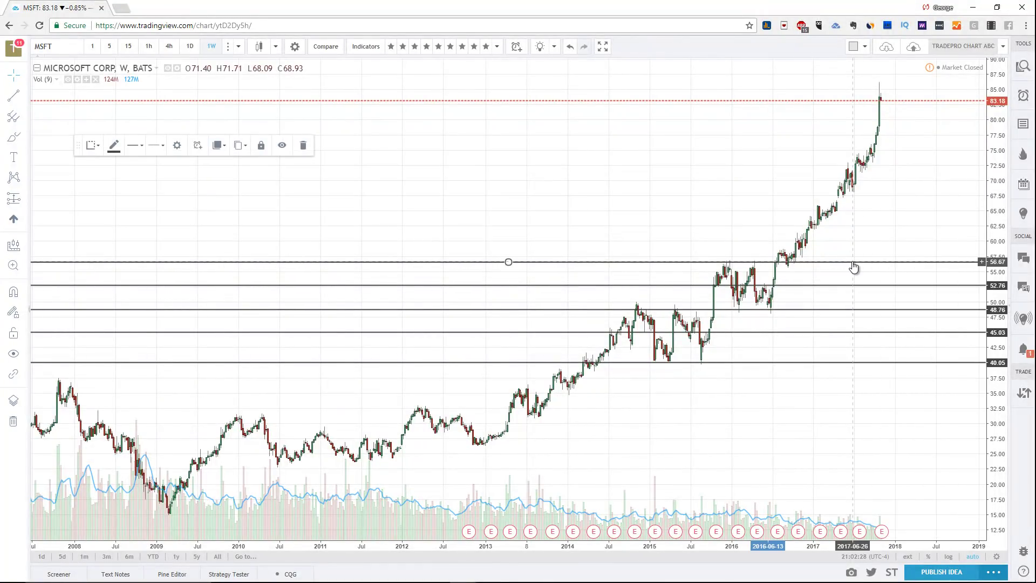
{"action": "left_click_drag", "start_coordinate": [849, 267], "coordinate": [849, 270]}
{"action": "right_click", "coordinate": [848, 266]}
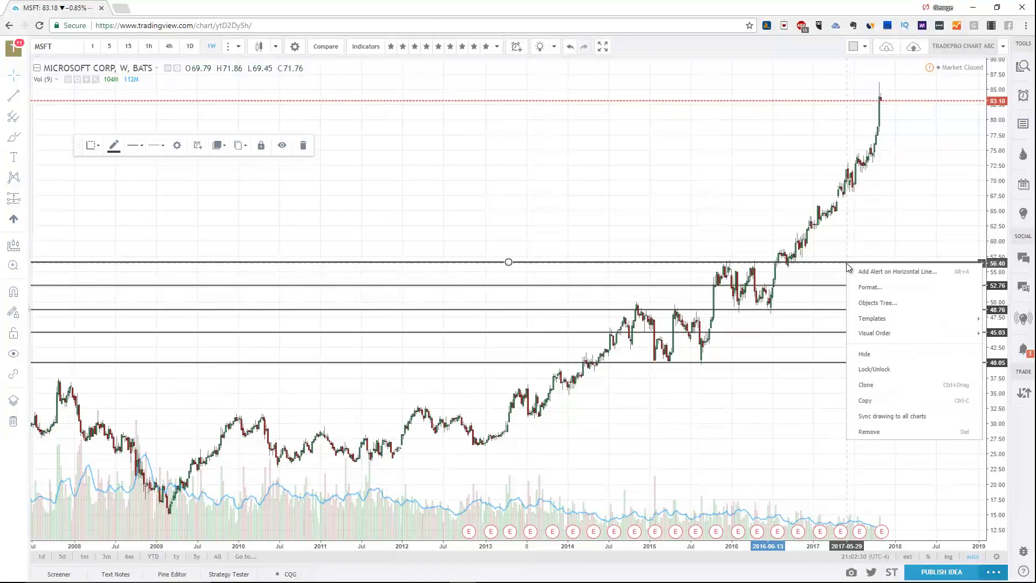
{"action": "left_click", "coordinate": [868, 432]}
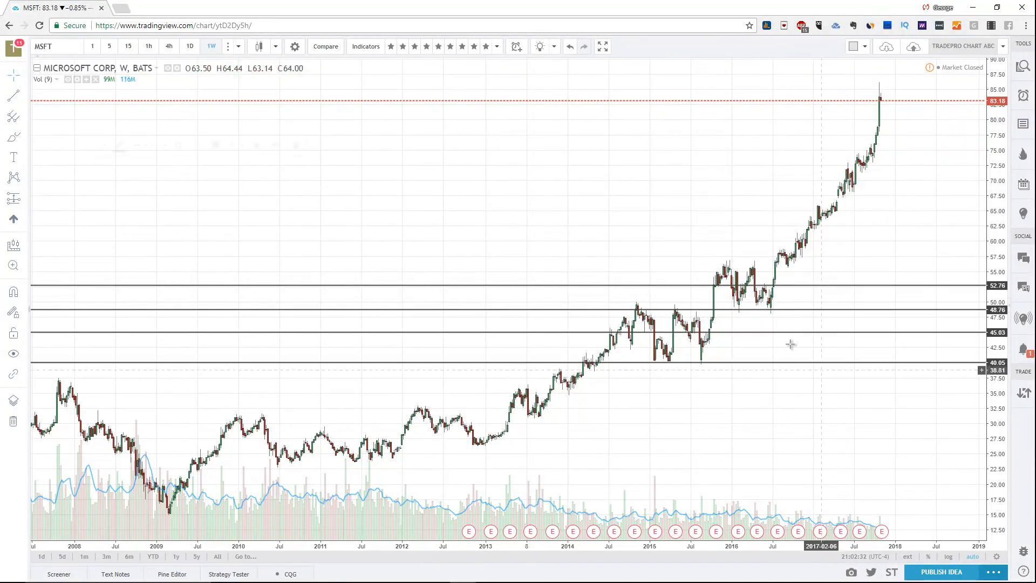
Delete the four remaining horizontal lines at 52.76, 48.76, 45.03 and 40.05
{"action": "left_click", "coordinate": [828, 286]}
{"action": "key", "text": "Delete"}
{"action": "left_click", "coordinate": [829, 310]}
{"action": "key", "text": "Delete"}
{"action": "left_click_drag", "start_coordinate": [838, 333], "coordinate": [839, 335]}
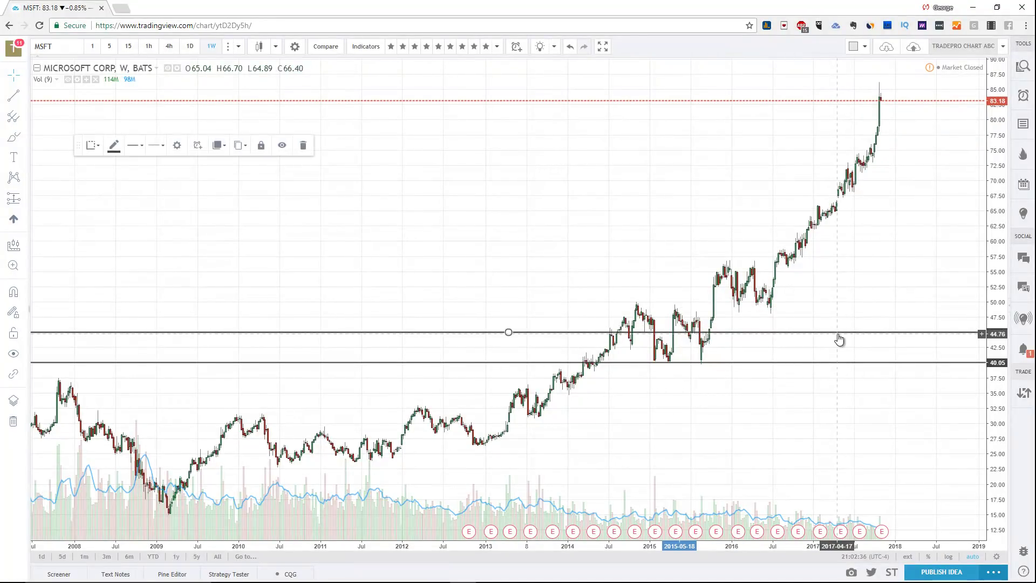
{"action": "key", "text": "Delete"}
{"action": "left_click", "coordinate": [904, 363]}
{"action": "key", "text": "Delete"}
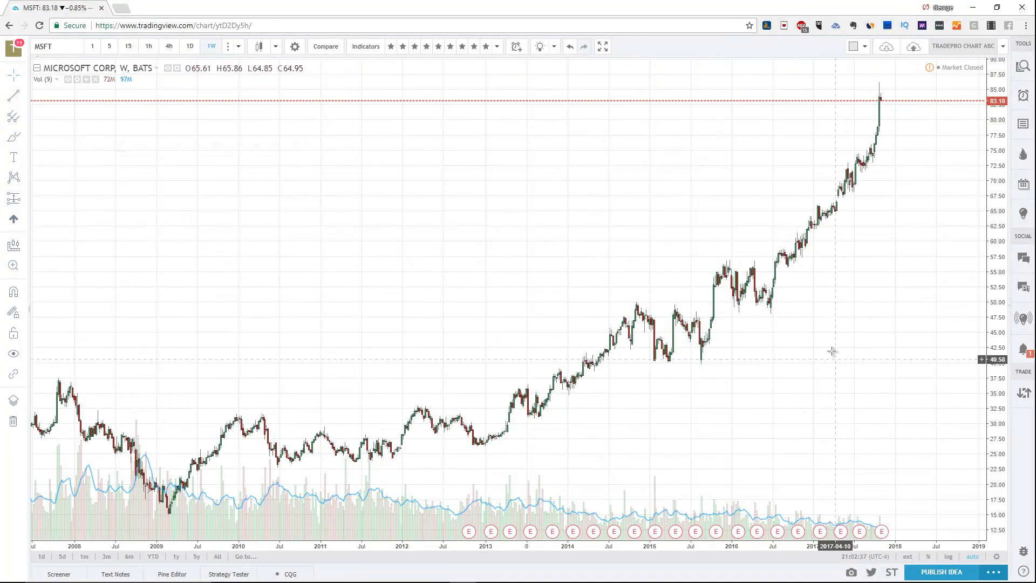
Draw a trend line from the March 2009 low at about 14.81, along the January 2013 low, to about 43.25 in July 2018
{"action": "left_click", "coordinate": [25, 98]}
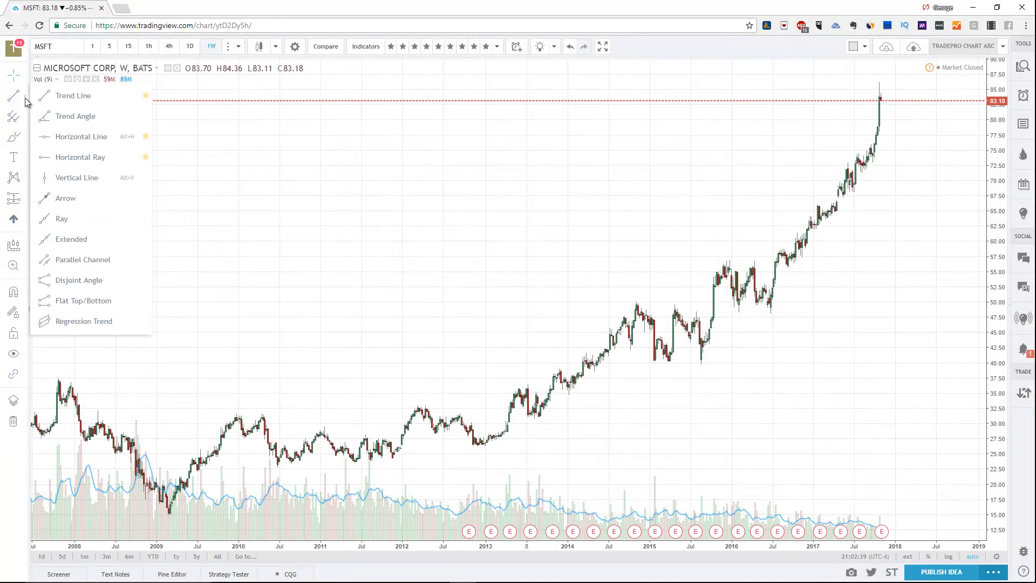
{"action": "left_click", "coordinate": [63, 97]}
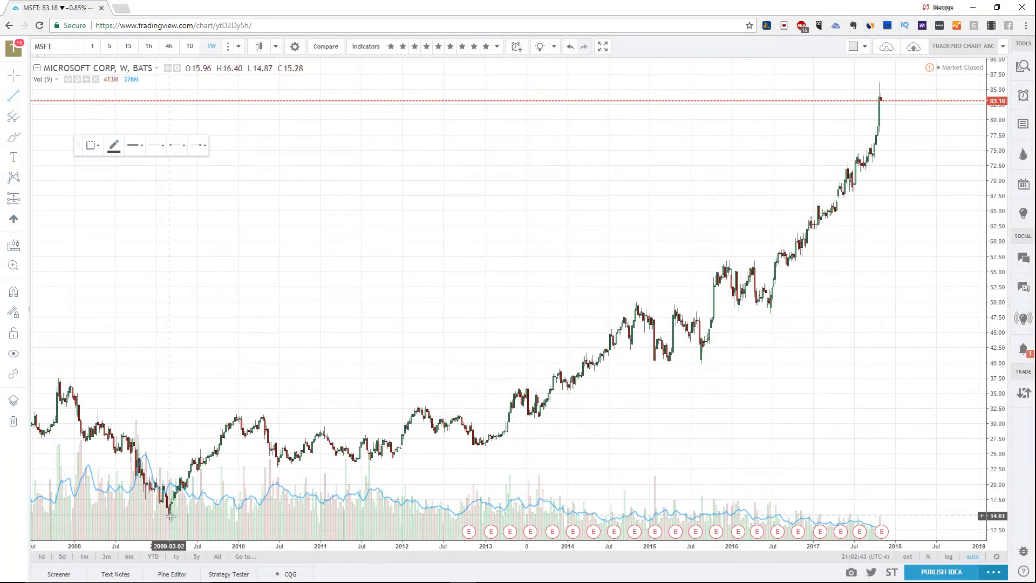
{"action": "left_click", "coordinate": [169, 516]}
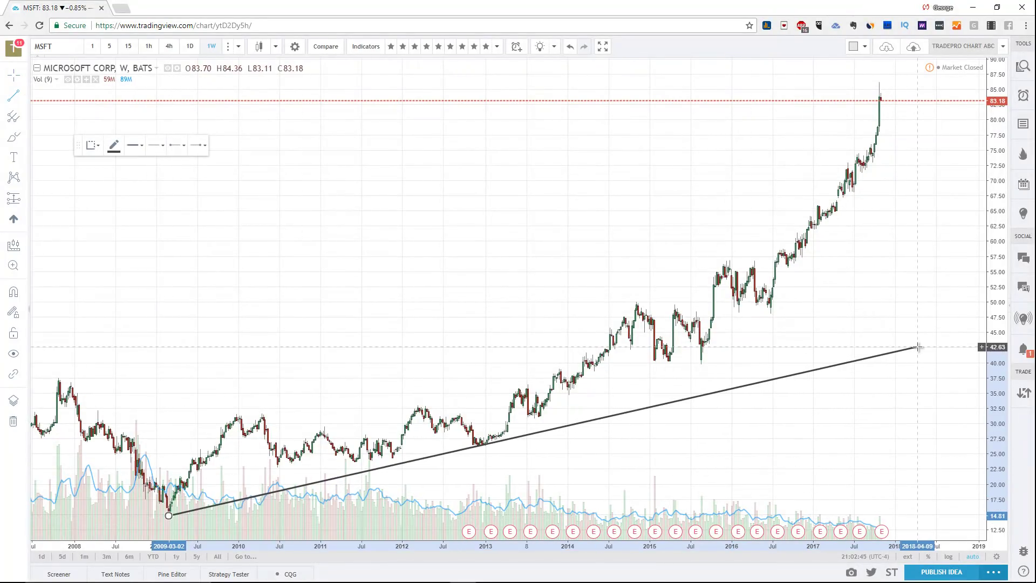
{"action": "left_click", "coordinate": [936, 344]}
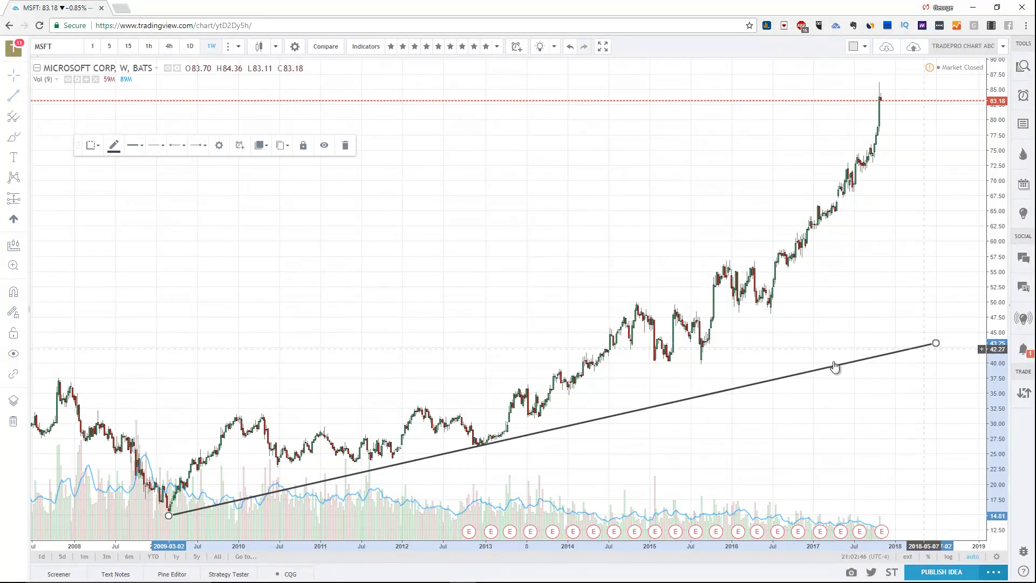
Draw a steeper trend line from the January 2013 low at about 26.54 to about 54.62 in April 2018
{"action": "left_click", "coordinate": [387, 315]}
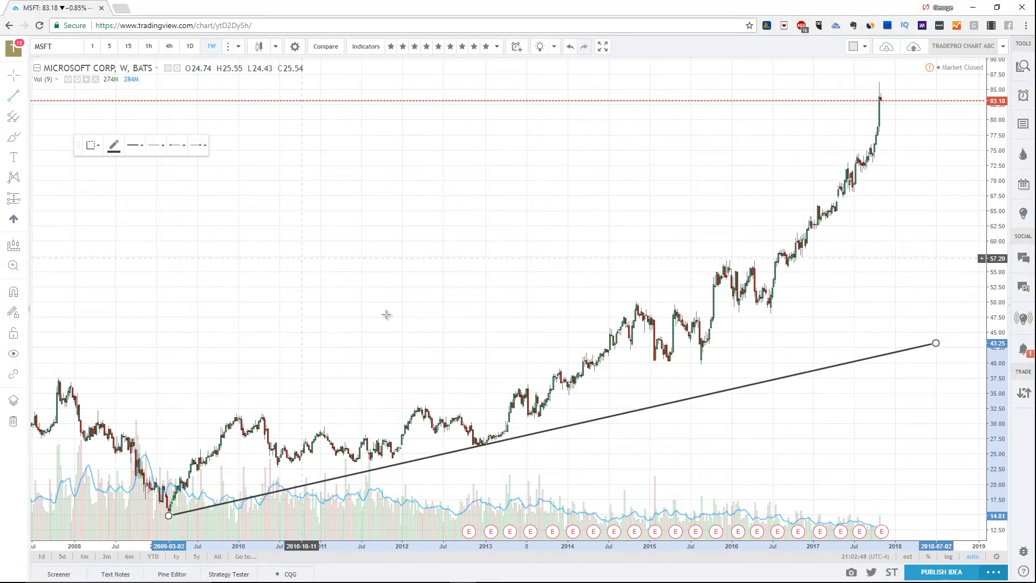
{"action": "left_click", "coordinate": [487, 444]}
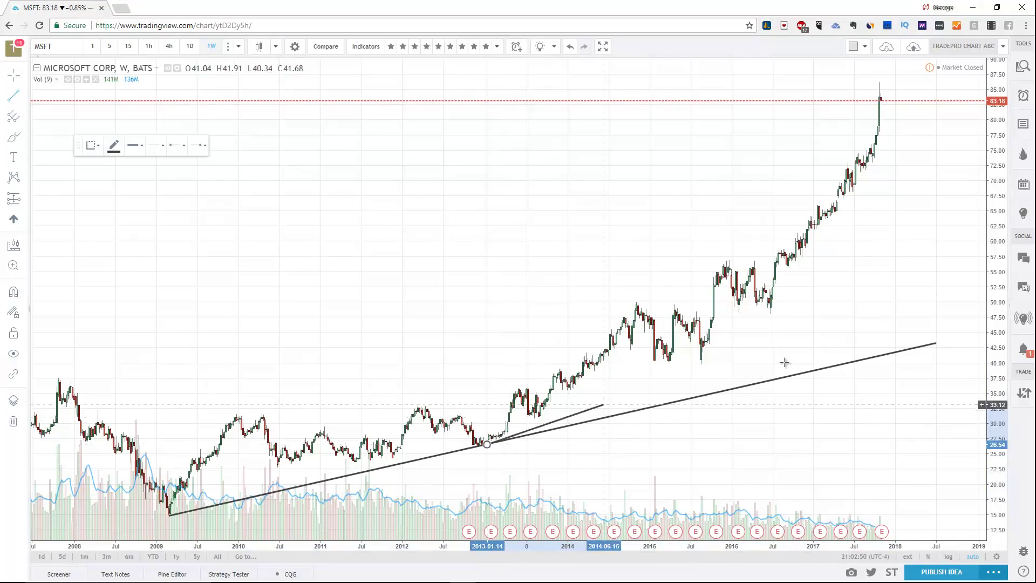
{"action": "left_click", "coordinate": [922, 273]}
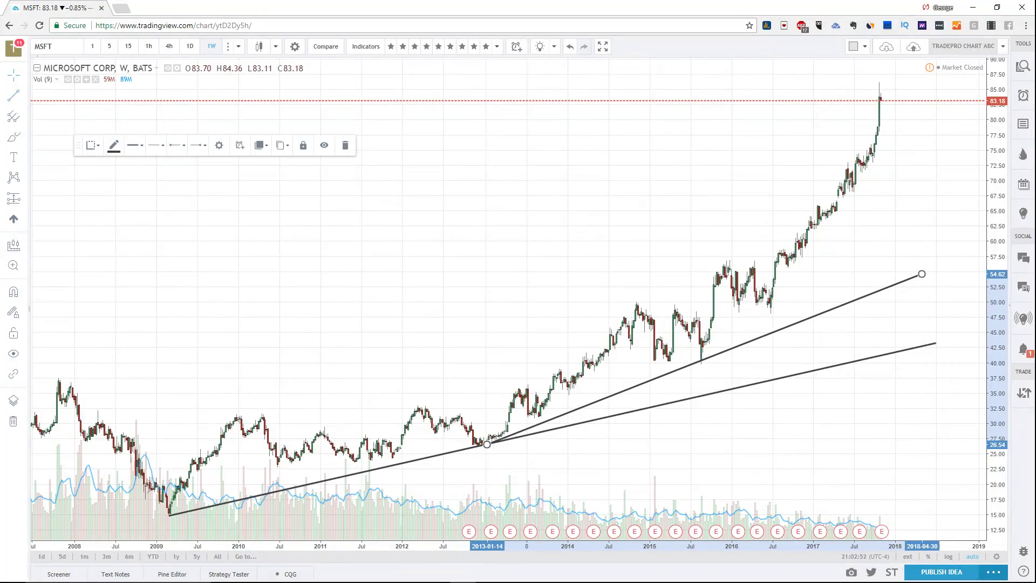
Draw a trend line from the August 2015 low at about 40.32 to about 74.17 in November 2018
{"action": "left_click", "coordinate": [14, 95]}
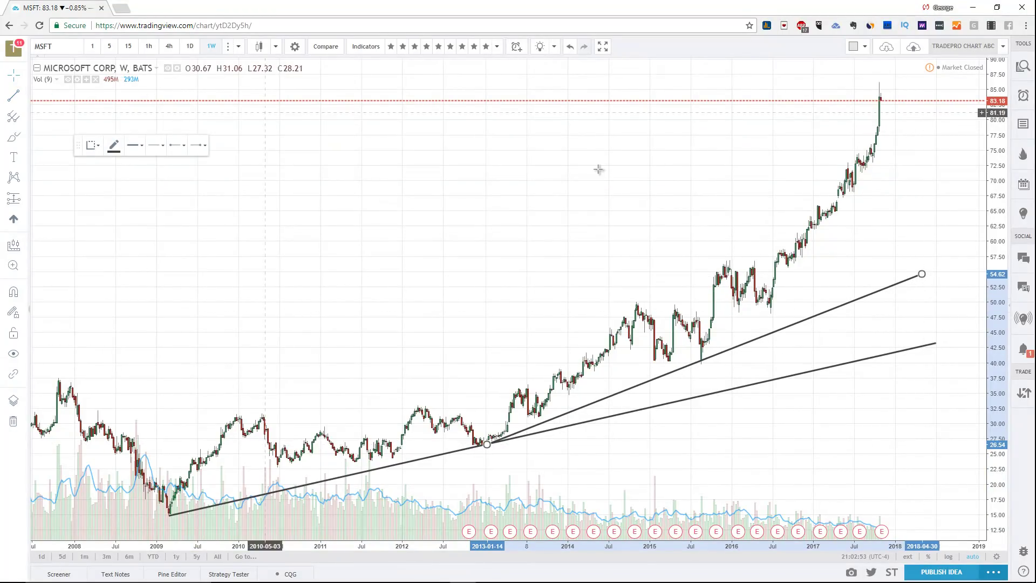
{"action": "left_click", "coordinate": [700, 360]}
{"action": "left_click", "coordinate": [968, 156]}
Draw a trend line from the June 2016 low at about 49.29 to about 84.92 in May 2018
{"action": "left_click", "coordinate": [14, 95]}
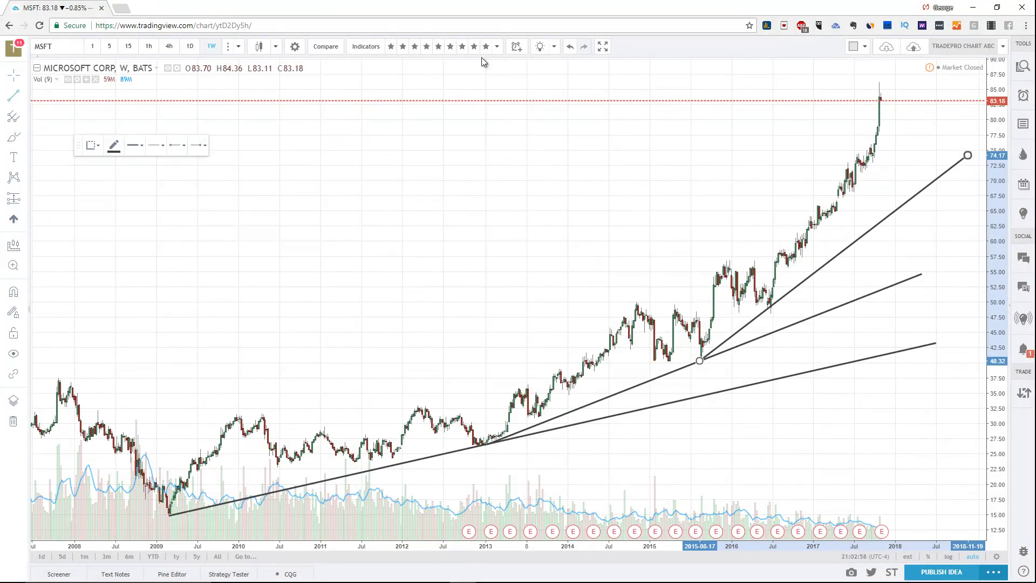
{"action": "left_click", "coordinate": [772, 306]}
{"action": "left_click", "coordinate": [925, 89]}
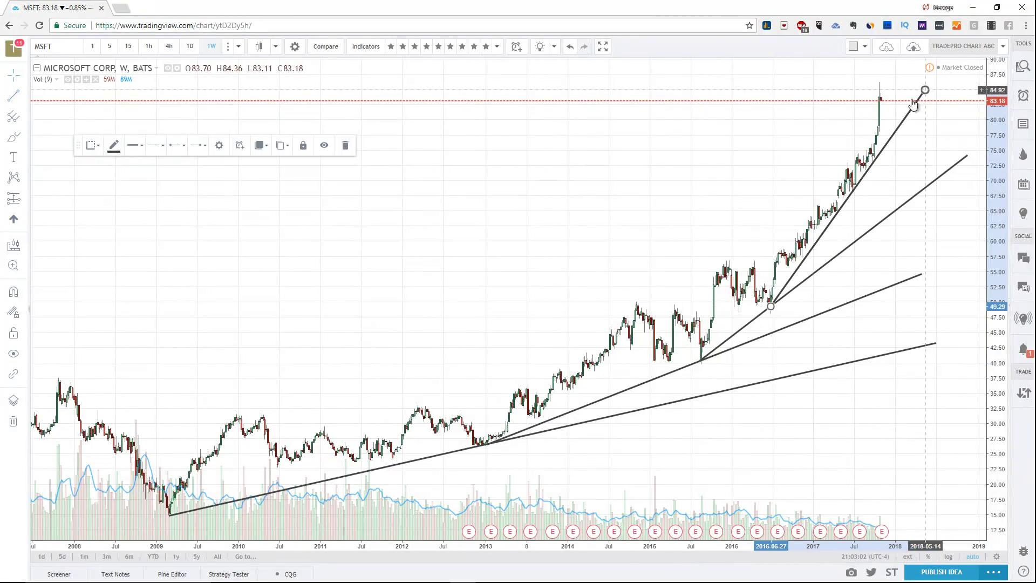
Draw an arrow above the price bars from about 46.36 in May 2012 to about 66.89 in June 2014
{"action": "left_click", "coordinate": [689, 224]}
{"action": "scroll", "coordinate": [687, 229], "scroll_direction": "up", "scroll_amount": 1}
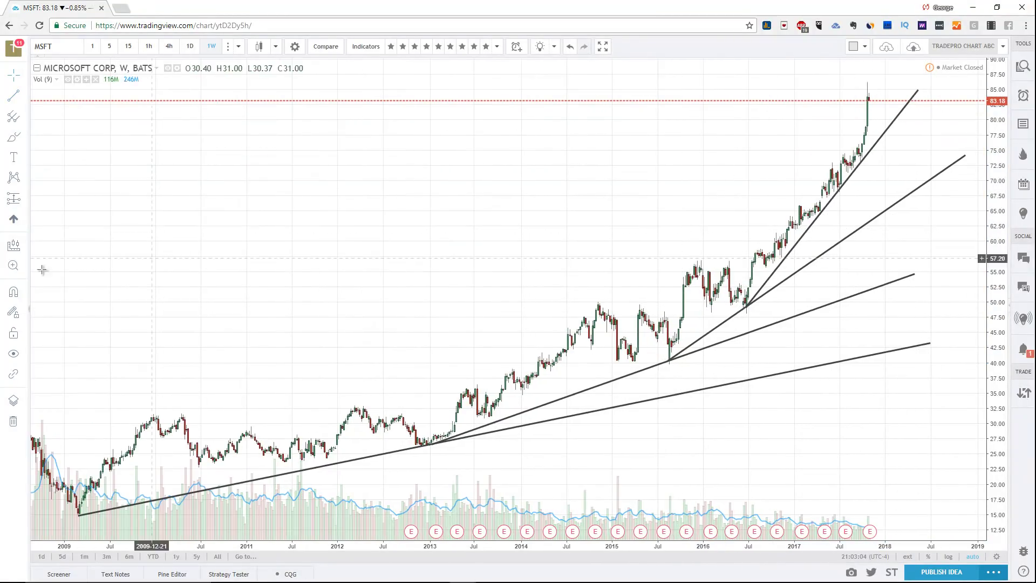
{"action": "left_click", "coordinate": [18, 108]}
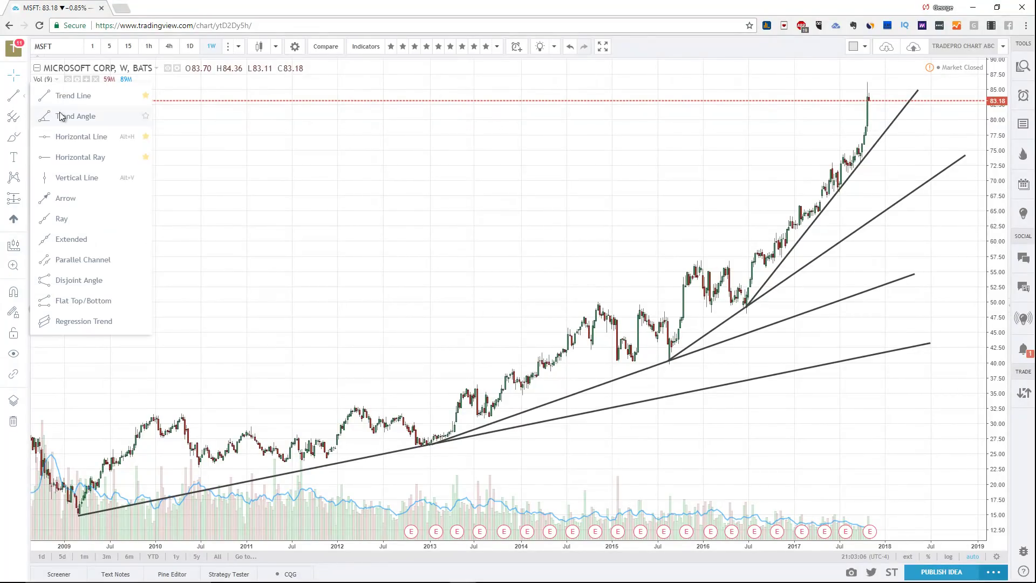
{"action": "left_click", "coordinate": [66, 198]}
{"action": "left_click", "coordinate": [372, 323]}
{"action": "left_click", "coordinate": [565, 200]}
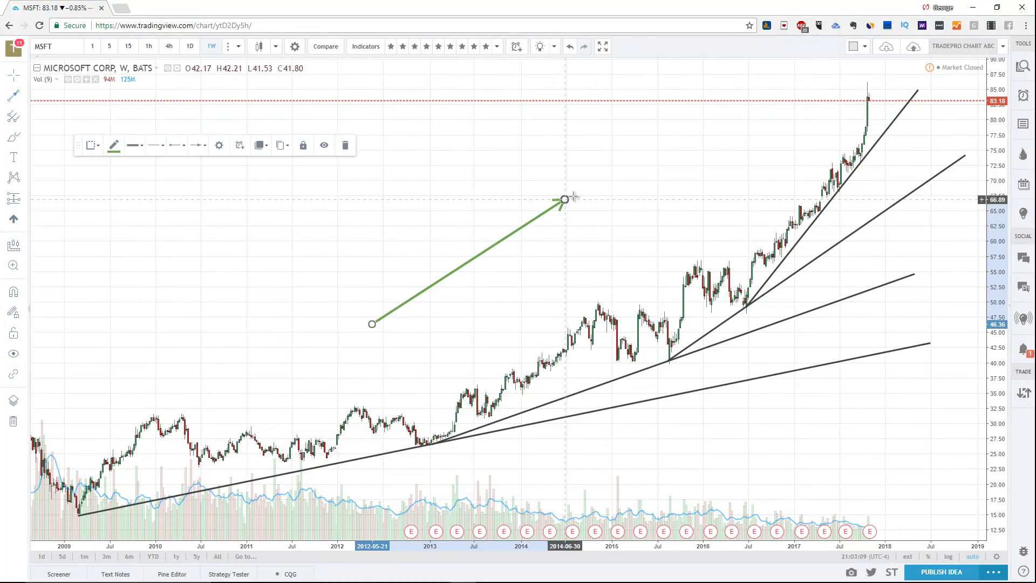
Try to draw a parallel channel from the November 2014 high at about 49.56 to the August 2015 low at about 39.34
{"action": "left_click", "coordinate": [25, 95]}
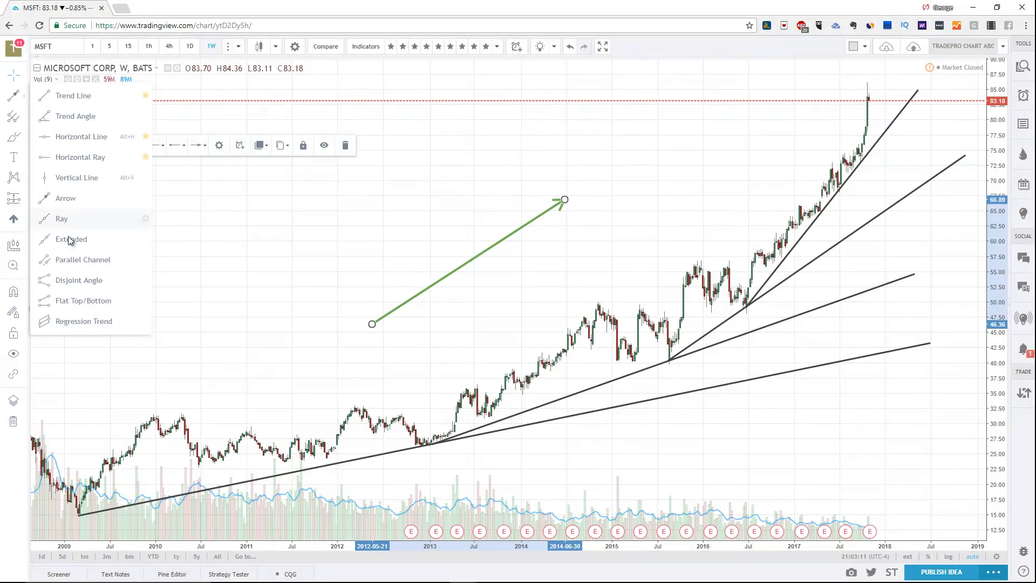
{"action": "left_click", "coordinate": [93, 261]}
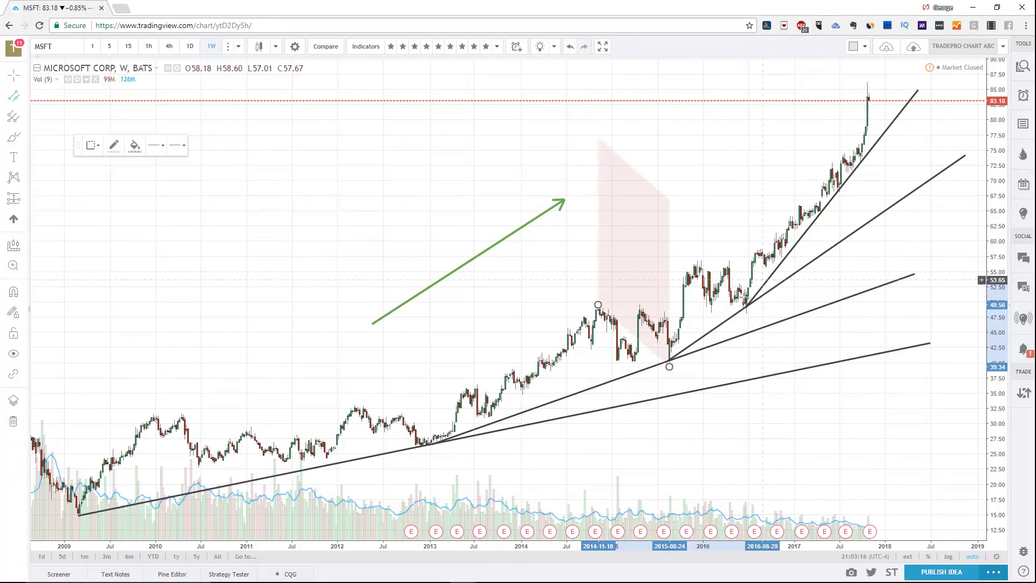
{"action": "key", "text": "Escape"}
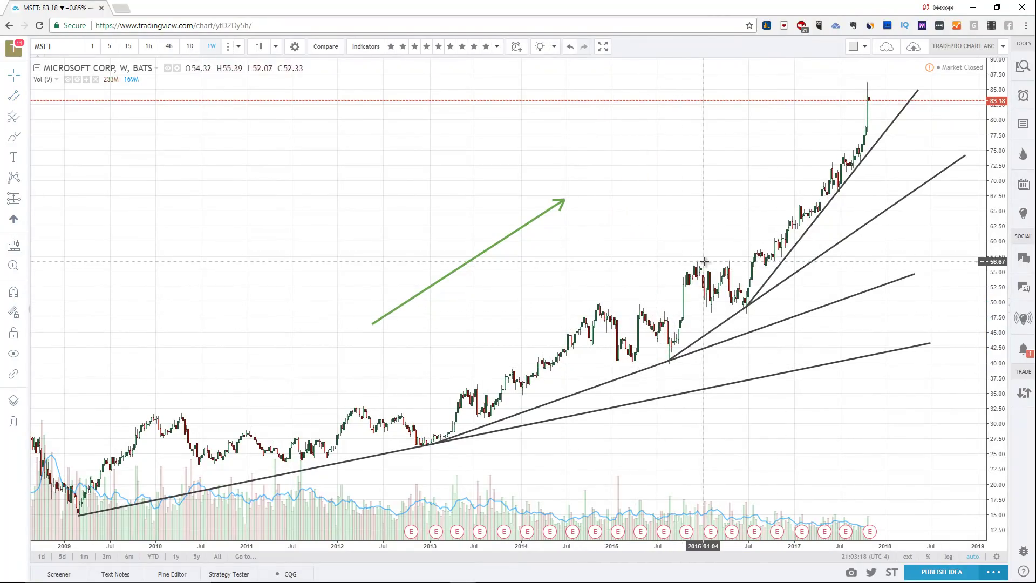
Try to draw a parallel channel from the August 2015 low at about 39.52 to the December 2015 high at about 56.84
{"action": "left_click", "coordinate": [14, 98]}
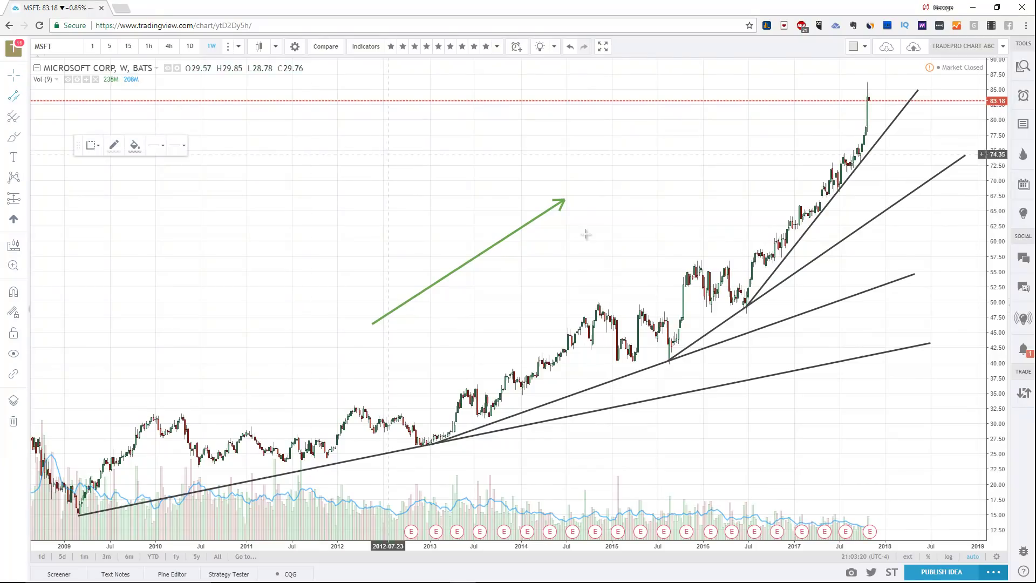
{"action": "left_click", "coordinate": [669, 366]}
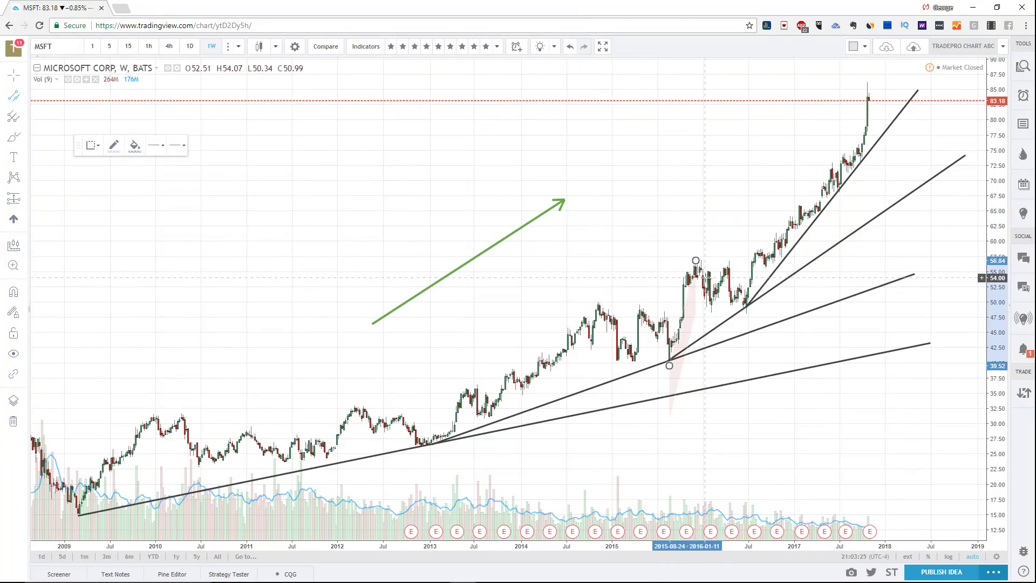
{"action": "key", "text": "Escape"}
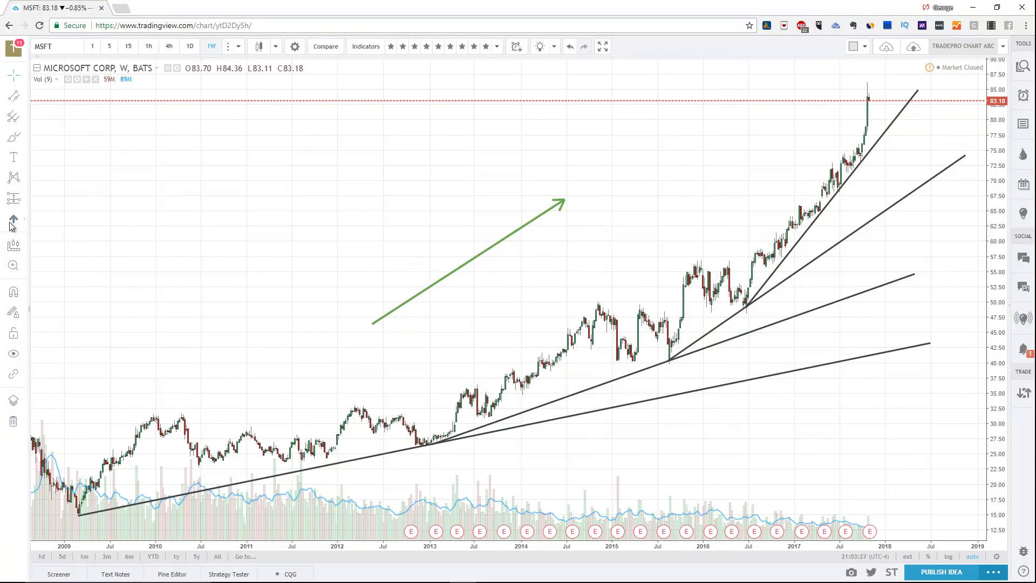
Try to draw a pitchfork from about 56.31 in November 2015 to about 85.01 in October 2017
{"action": "left_click", "coordinate": [14, 118]}
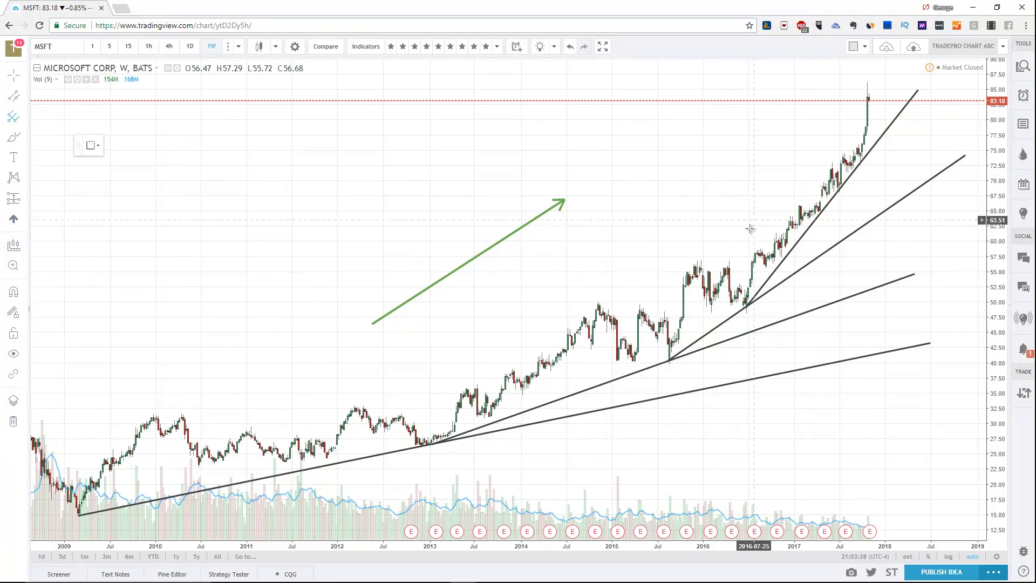
{"action": "left_click", "coordinate": [687, 264]}
{"action": "left_click", "coordinate": [865, 89]}
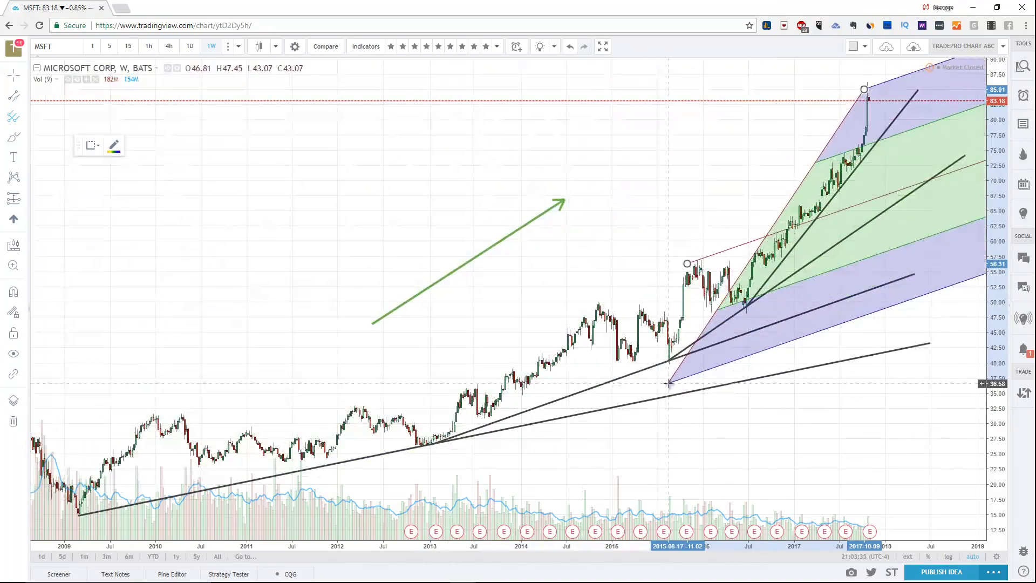
{"action": "key", "text": "Escape"}
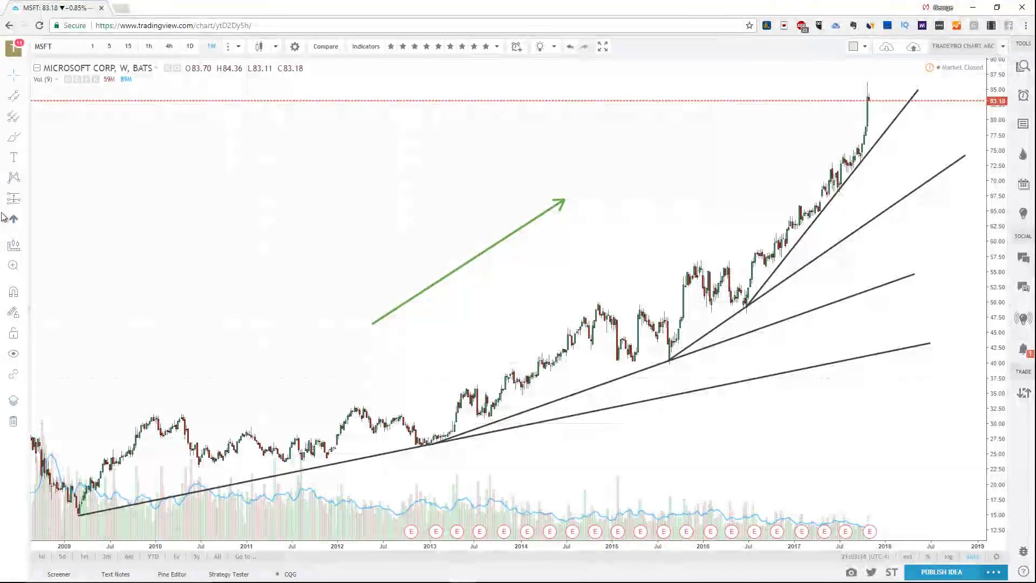
Examine the favourite line tools, the saved indicator templates, and the available pitchfork, Gann and Fibonacci tools
{"action": "left_click", "coordinate": [25, 117]}
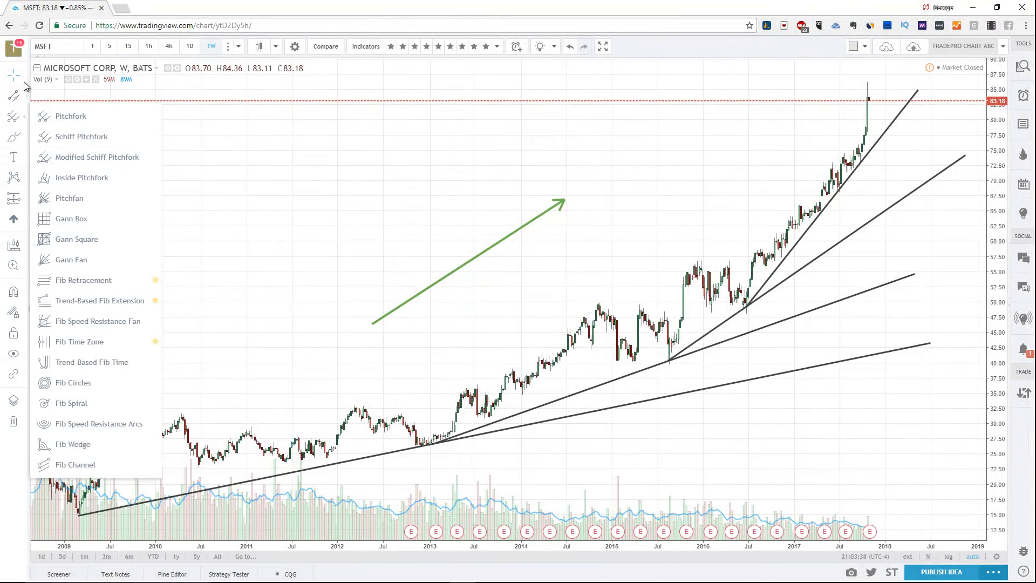
{"action": "left_click", "coordinate": [25, 100]}
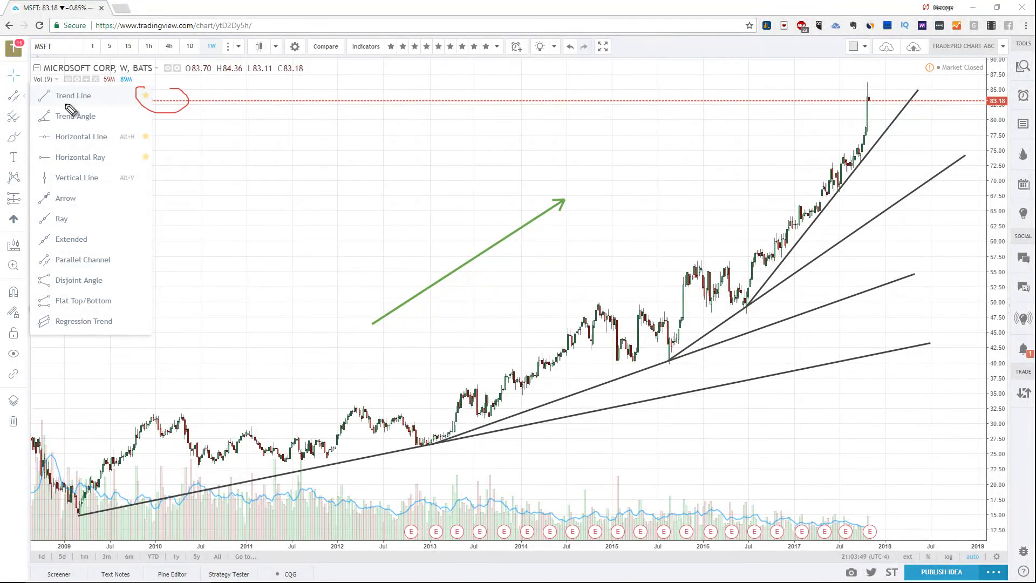
{"action": "left_click_drag", "start_coordinate": [174, 163], "coordinate": [52, 169]}
{"action": "key", "text": "e"}
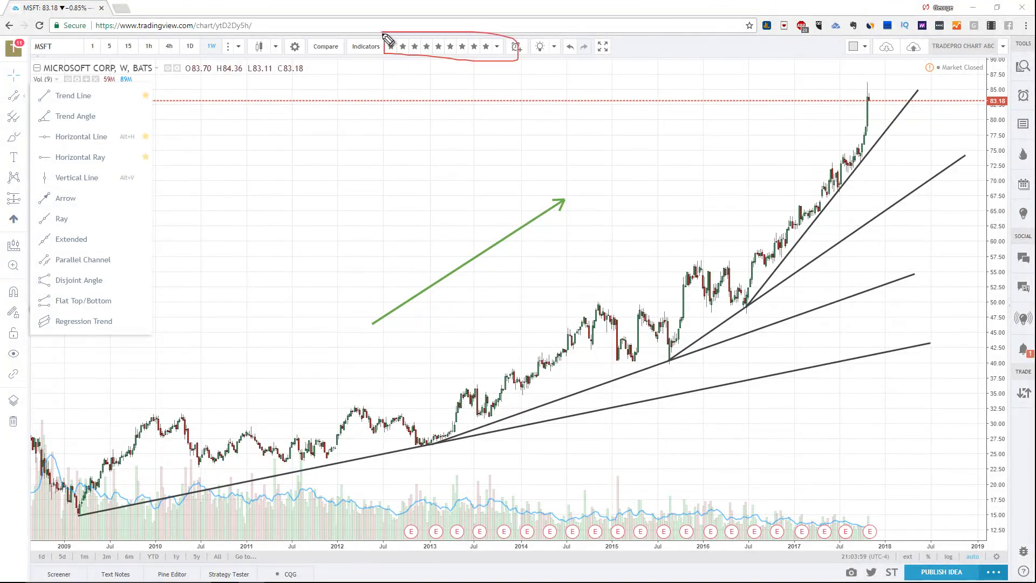
{"action": "left_click", "coordinate": [497, 47]}
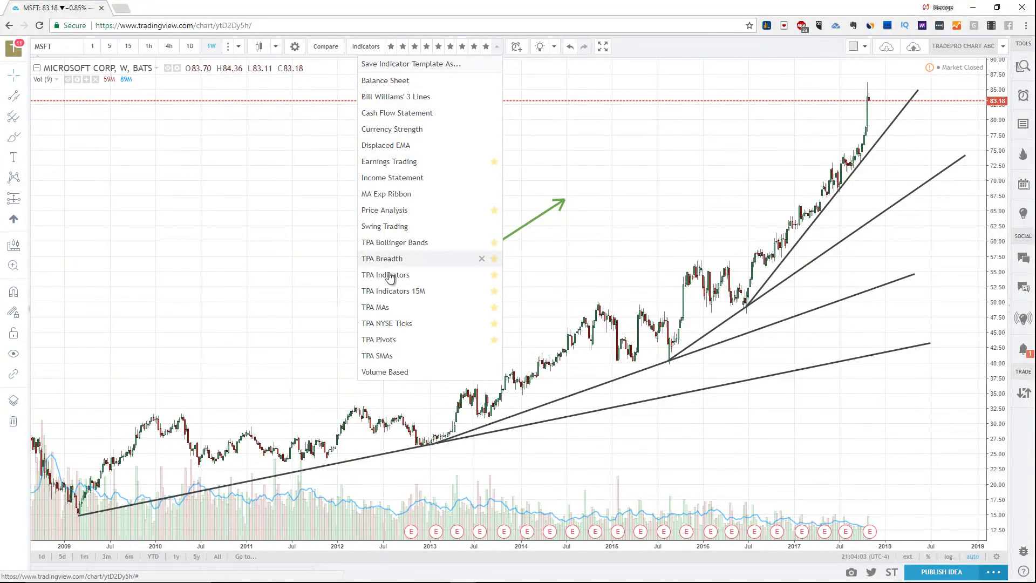
{"action": "left_click", "coordinate": [171, 242]}
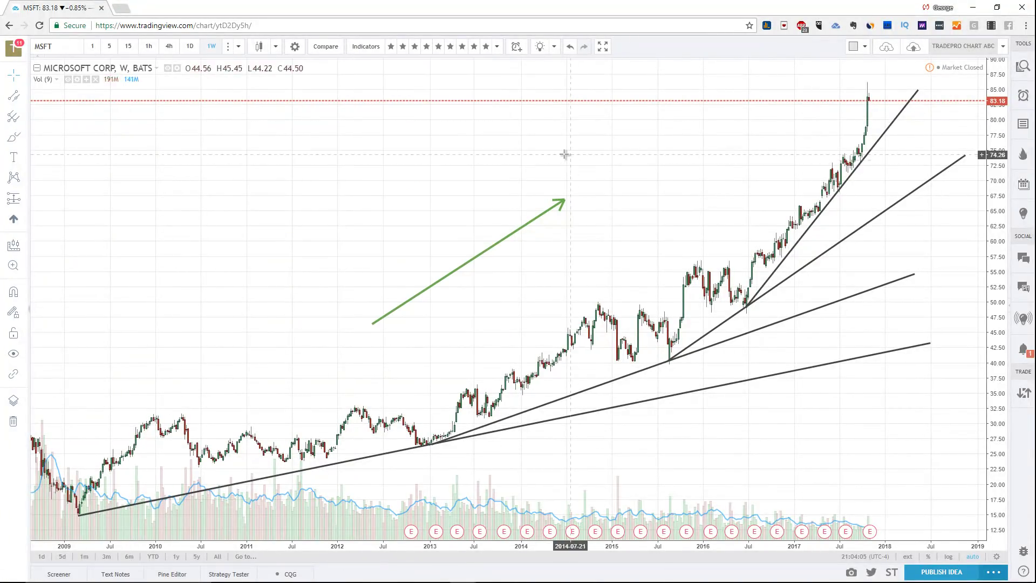
{"action": "left_click", "coordinate": [24, 122]}
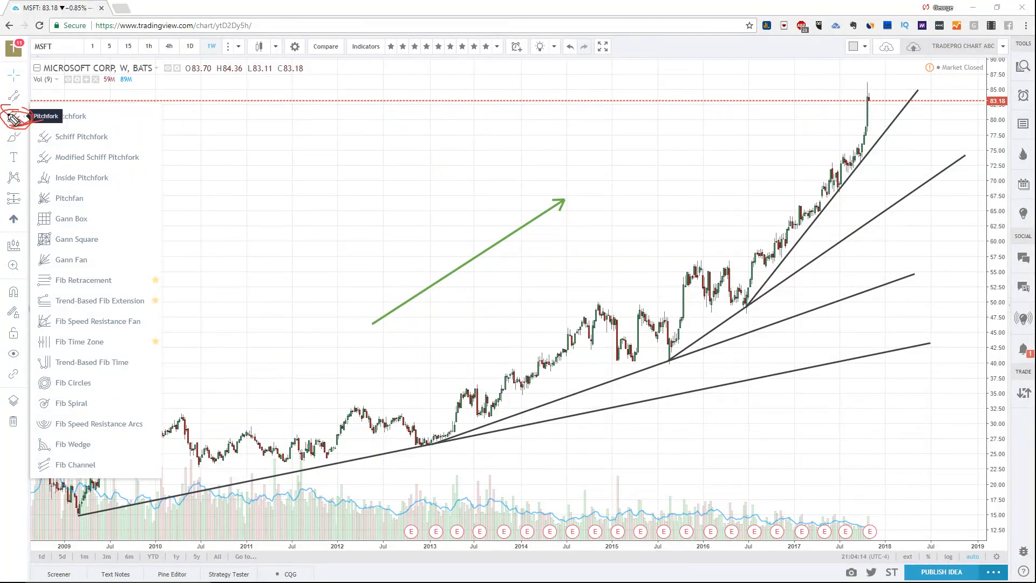
{"action": "left_click_drag", "start_coordinate": [112, 132], "coordinate": [180, 468]}
{"action": "left_click_drag", "start_coordinate": [56, 479], "coordinate": [79, 158]}
{"action": "key", "text": "e"}
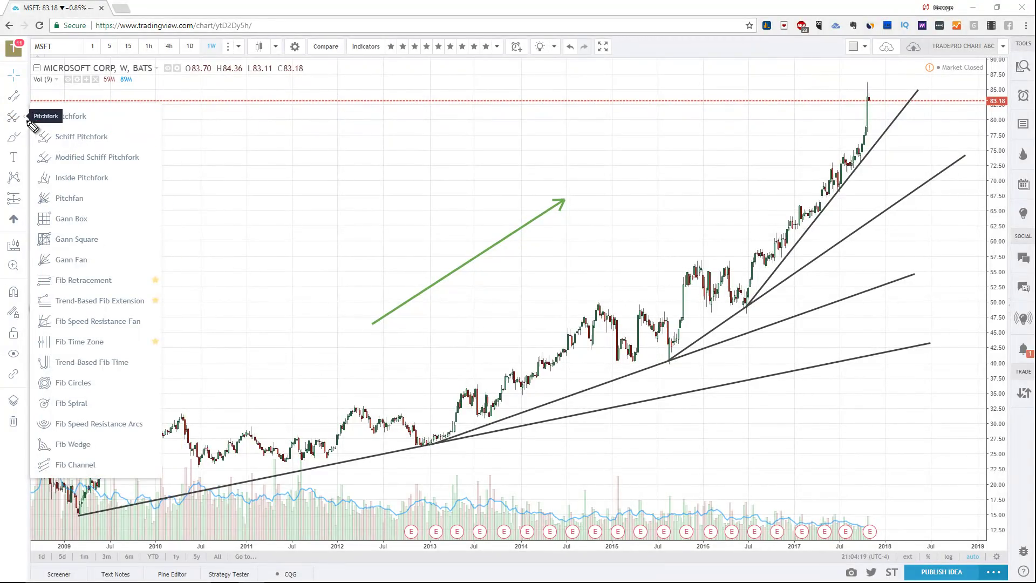
Draw a Fib Retracement from the November 2012 low at about 26.19 to about 86.08 in April 2018
{"action": "left_click", "coordinate": [71, 283]}
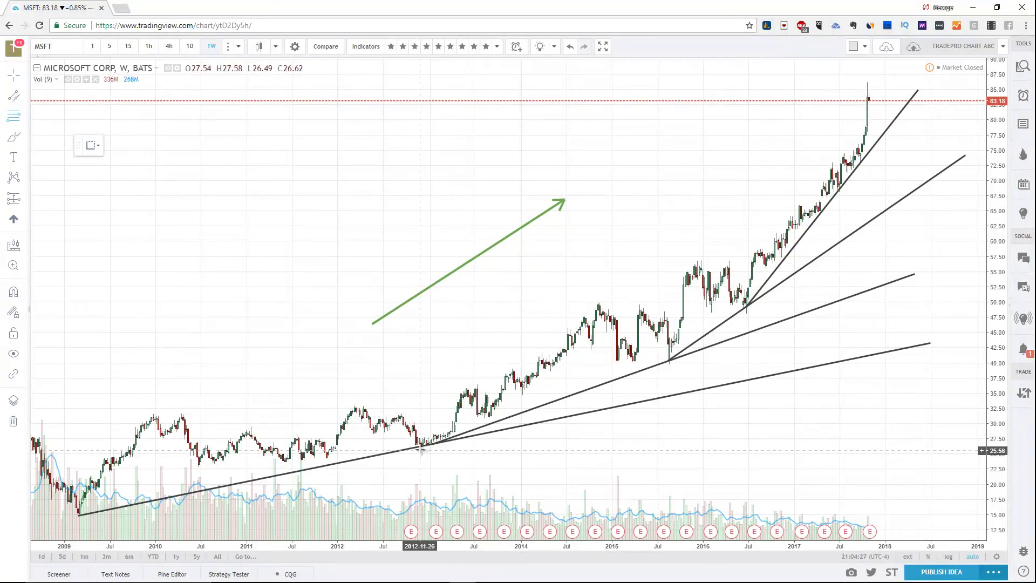
{"action": "left_click", "coordinate": [419, 447]}
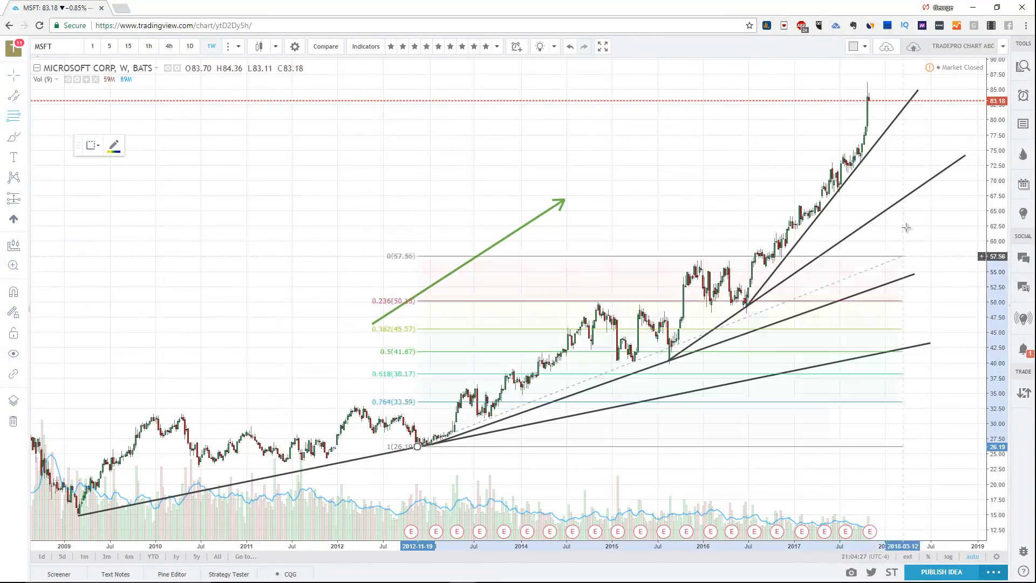
{"action": "left_click", "coordinate": [912, 82]}
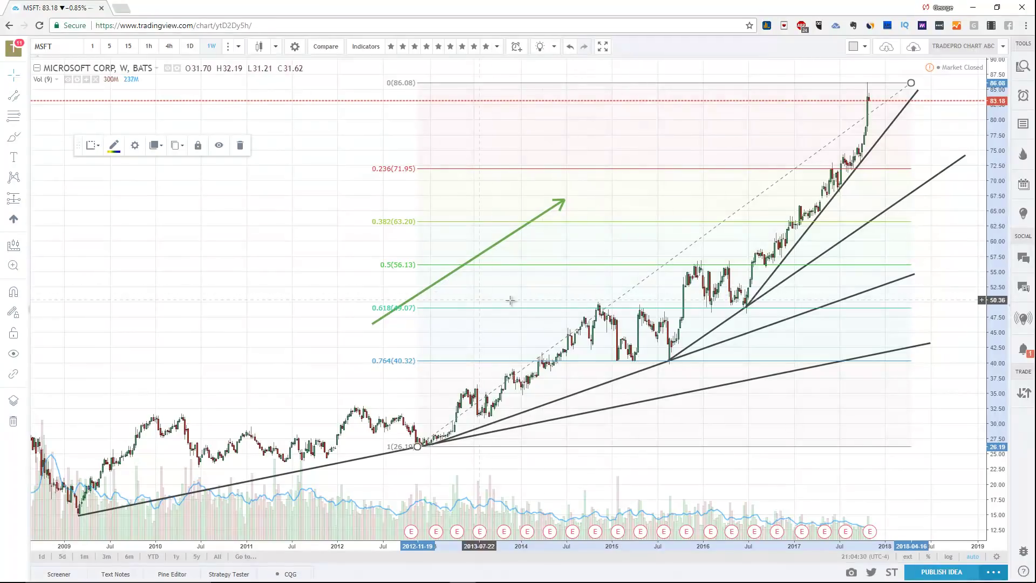
{"action": "left_click_drag", "start_coordinate": [581, 173], "coordinate": [714, 176]}
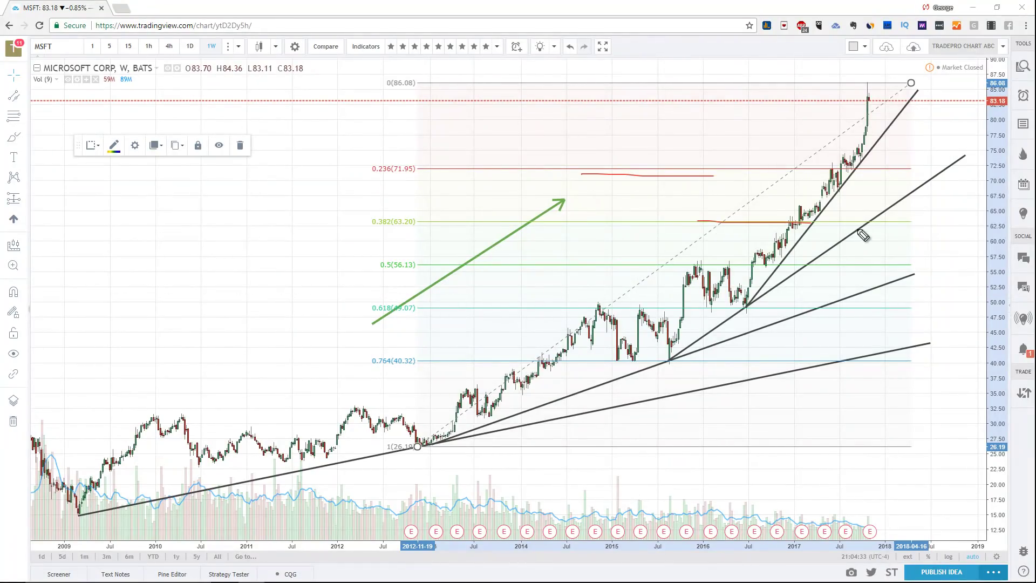
{"action": "mouse_move", "coordinate": [878, 97]}
{"action": "left_mouse_down"}
{"action": "mouse_move", "coordinate": [893, 176]}
{"action": "mouse_move", "coordinate": [920, 194]}
{"action": "mouse_move", "coordinate": [925, 254]}
{"action": "left_mouse_up"}
{"action": "key", "text": "Escape"}
Delete the green arrow and the Fib Retracement from the chart
{"action": "left_click", "coordinate": [498, 243]}
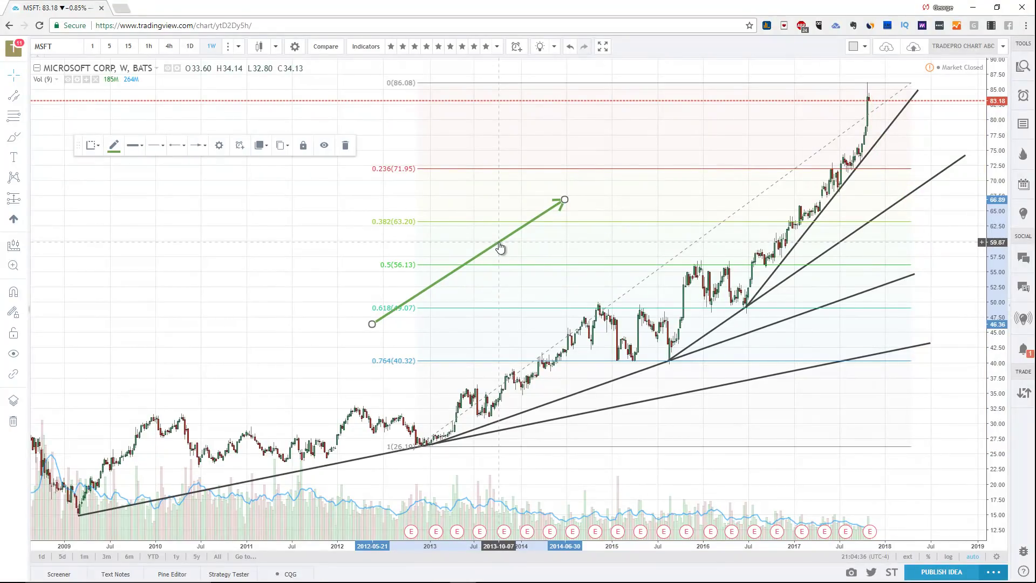
{"action": "key", "text": "Delete"}
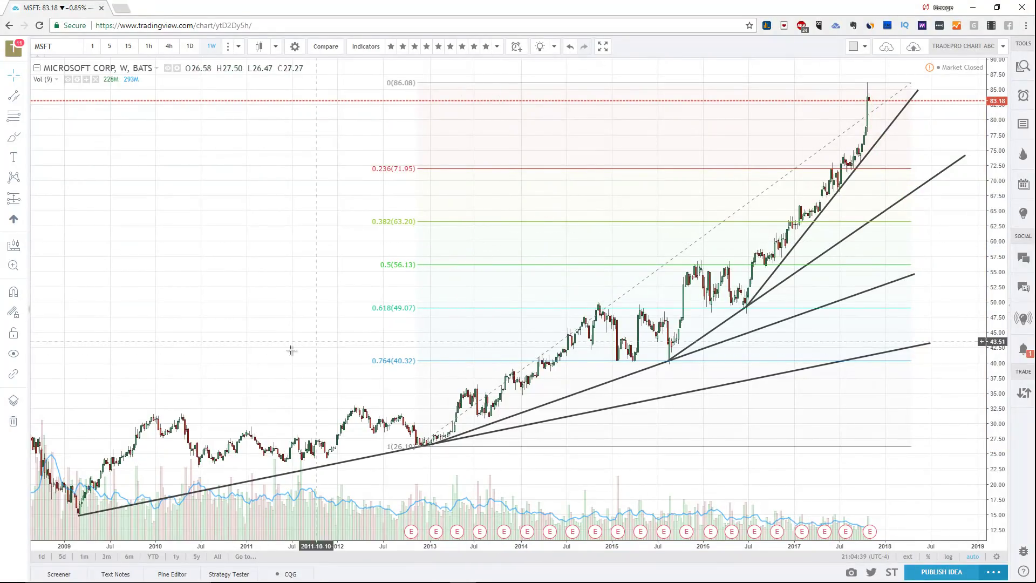
{"action": "left_click", "coordinate": [545, 271]}
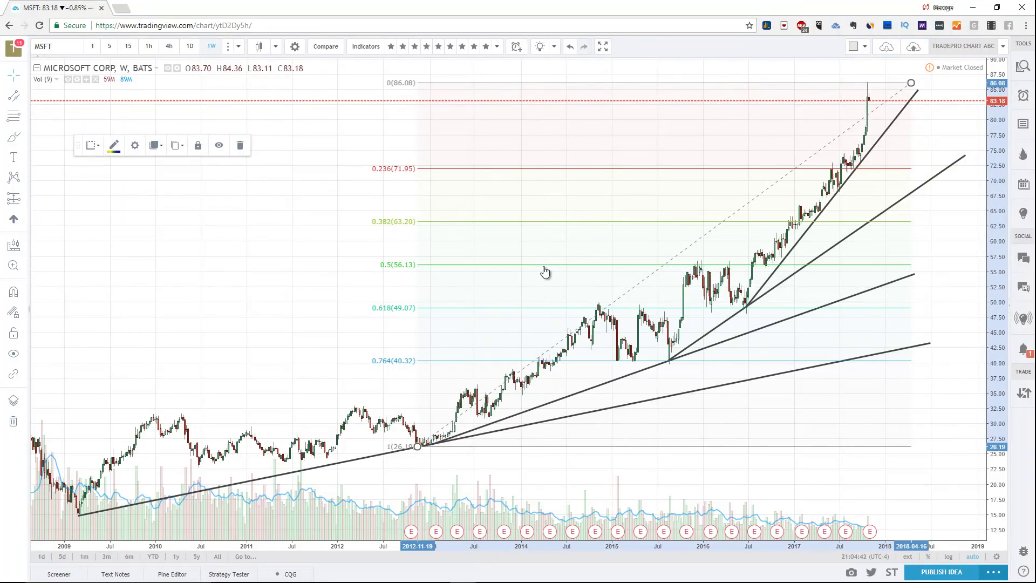
{"action": "key", "text": "Delete"}
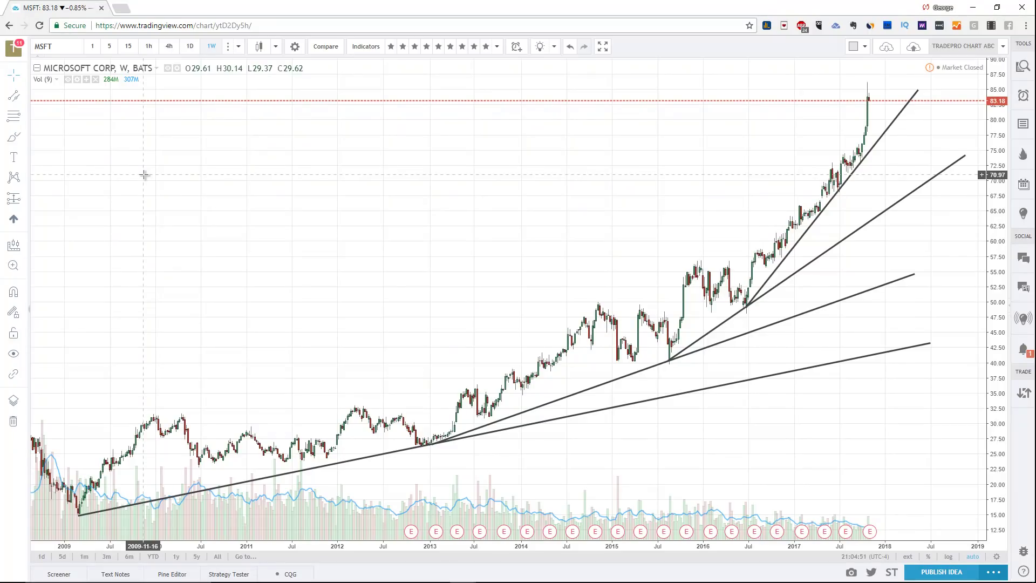
Draw a Trend-Based Fib Extension from the August 2015 low at about 39.78 to the December 2015 high at about 57.29, ending near 48.14 in March 2018
{"action": "left_click", "coordinate": [26, 125]}
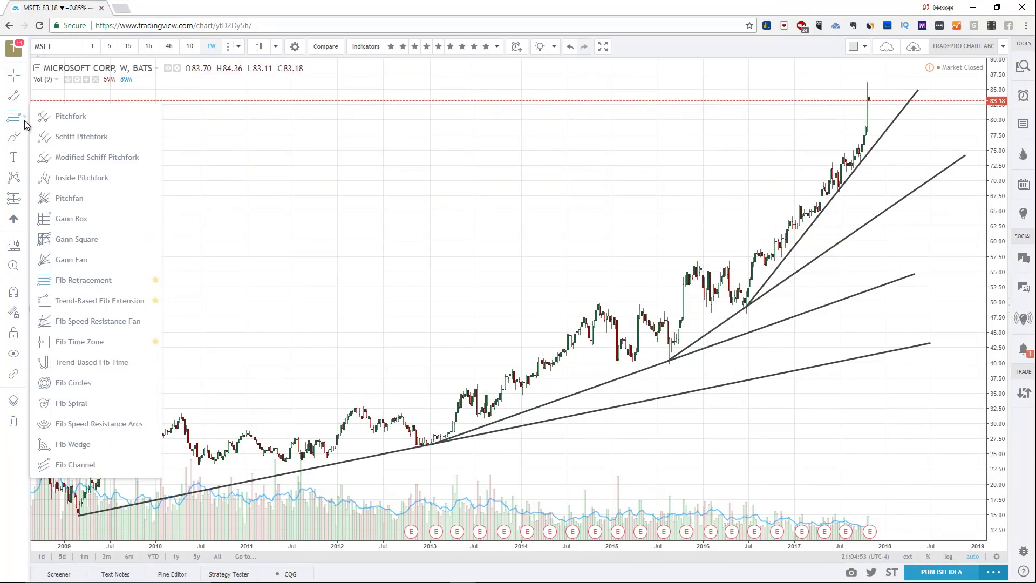
{"action": "left_click", "coordinate": [114, 304]}
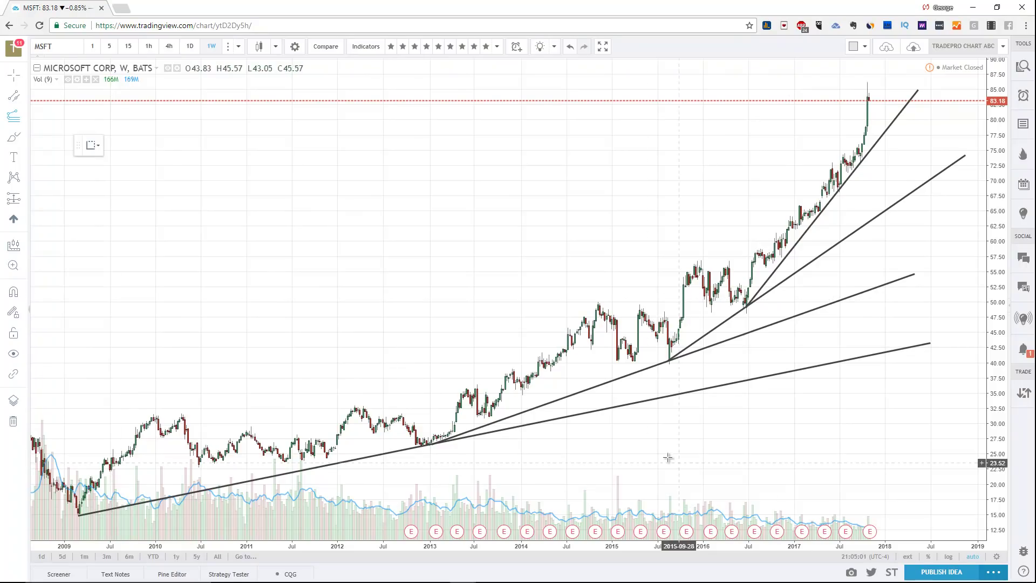
{"action": "left_click", "coordinate": [669, 364]}
{"action": "left_click", "coordinate": [699, 259]}
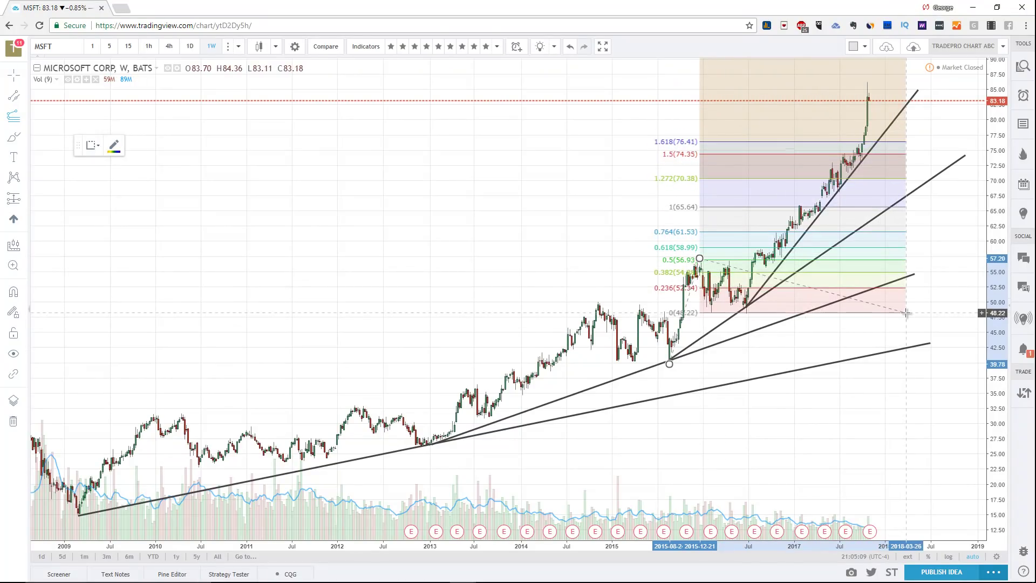
{"action": "left_click", "coordinate": [906, 313]}
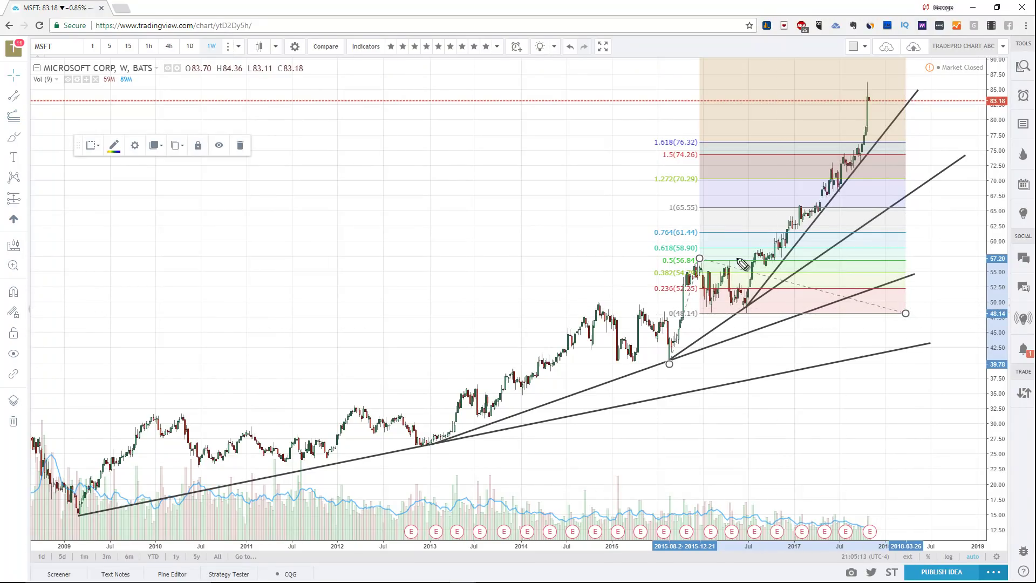
Review the level style settings of the Trend-Based Fib Extension and delete the extension from the chart
{"action": "right_click", "coordinate": [709, 181]}
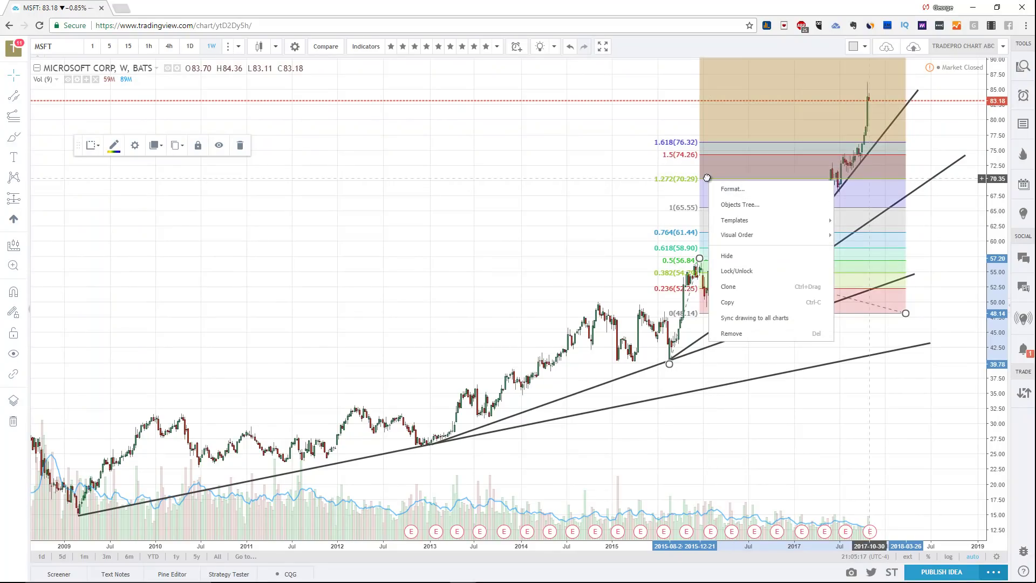
{"action": "right_click", "coordinate": [707, 179]}
{"action": "left_click", "coordinate": [733, 187]}
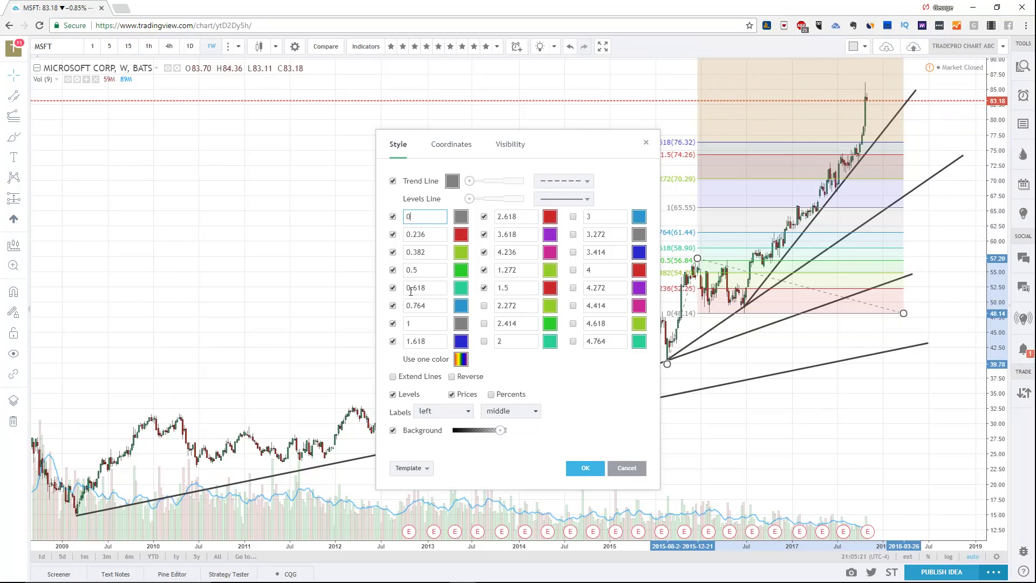
{"action": "left_click", "coordinate": [645, 147]}
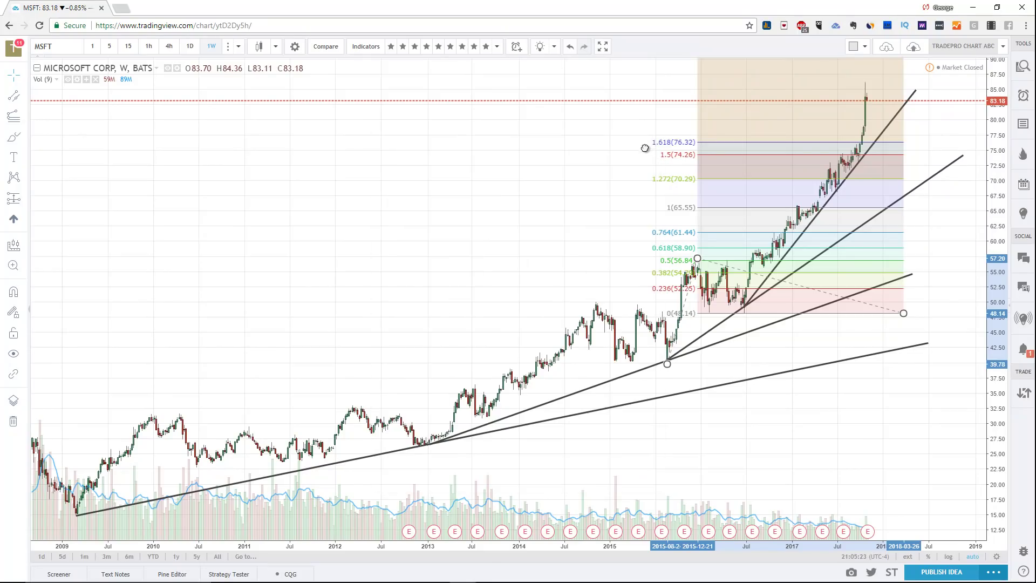
{"action": "key", "text": "Delete"}
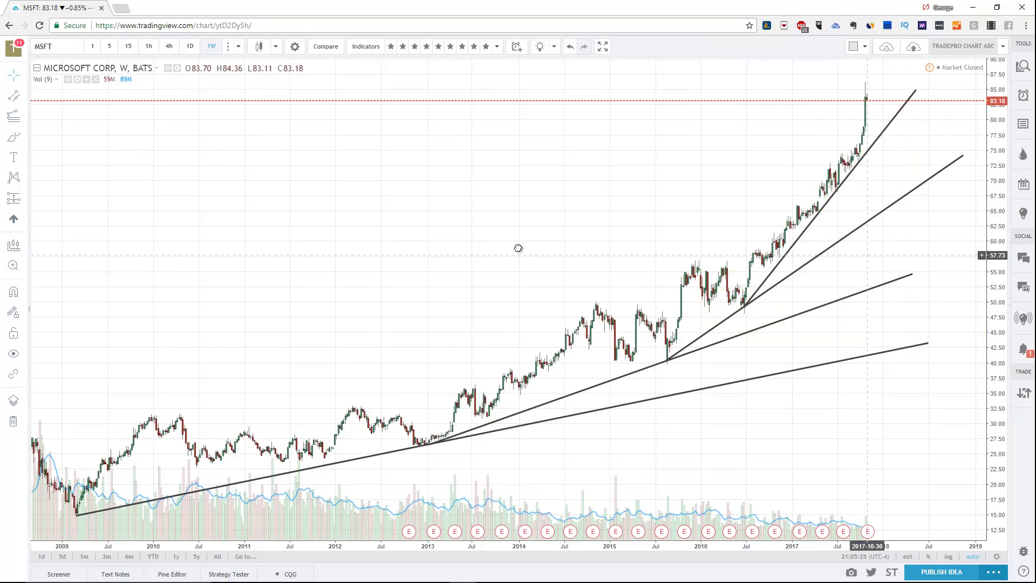
Draw several freehand Brush strokes across the chart area between 2013 and late 2017
{"action": "left_click", "coordinate": [24, 116]}
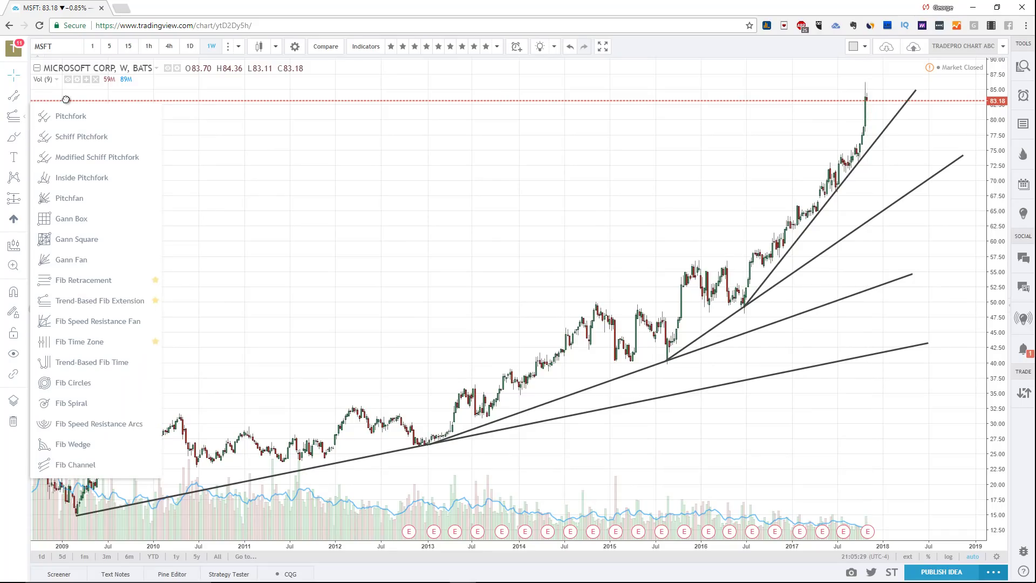
{"action": "left_click", "coordinate": [23, 139]}
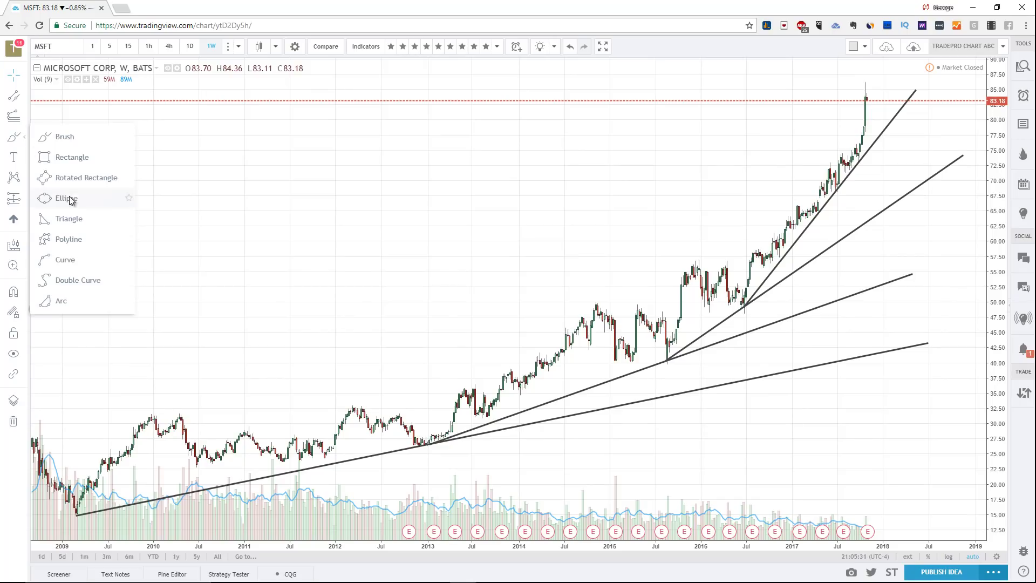
{"action": "left_click", "coordinate": [73, 141]}
{"action": "mouse_move", "coordinate": [827, 223]}
{"action": "left_mouse_down"}
{"action": "mouse_move", "coordinate": [500, 241]}
{"action": "mouse_move", "coordinate": [653, 251]}
{"action": "mouse_move", "coordinate": [821, 357]}
{"action": "mouse_move", "coordinate": [583, 388]}
{"action": "mouse_move", "coordinate": [620, 334]}
{"action": "mouse_move", "coordinate": [654, 392]}
{"action": "left_mouse_up"}
Delete all the freehand brush strokes from the chart one by one
{"action": "left_click", "coordinate": [471, 295]}
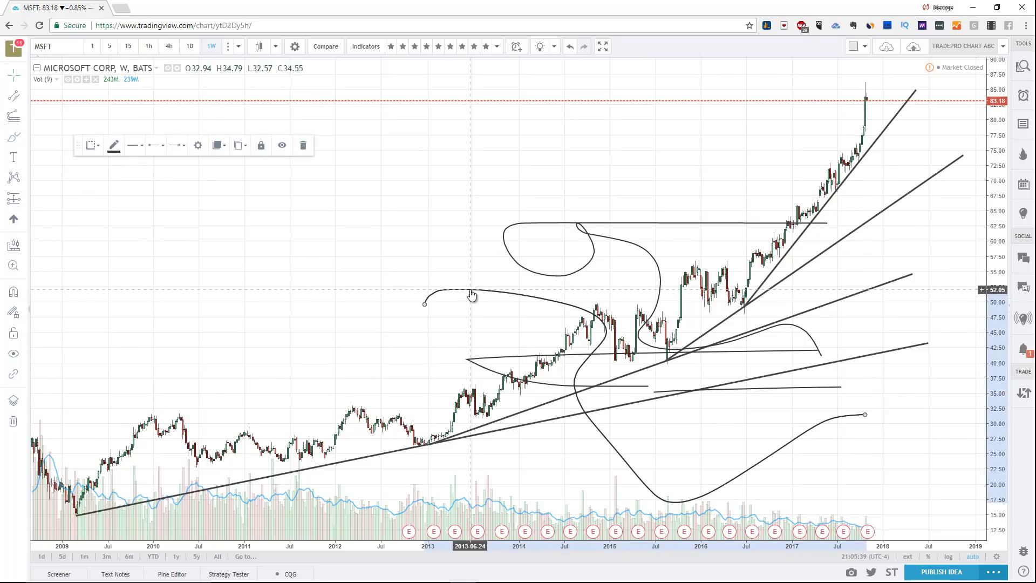
{"action": "key", "text": "Delete"}
{"action": "left_click", "coordinate": [578, 274]}
{"action": "key", "text": "Delete"}
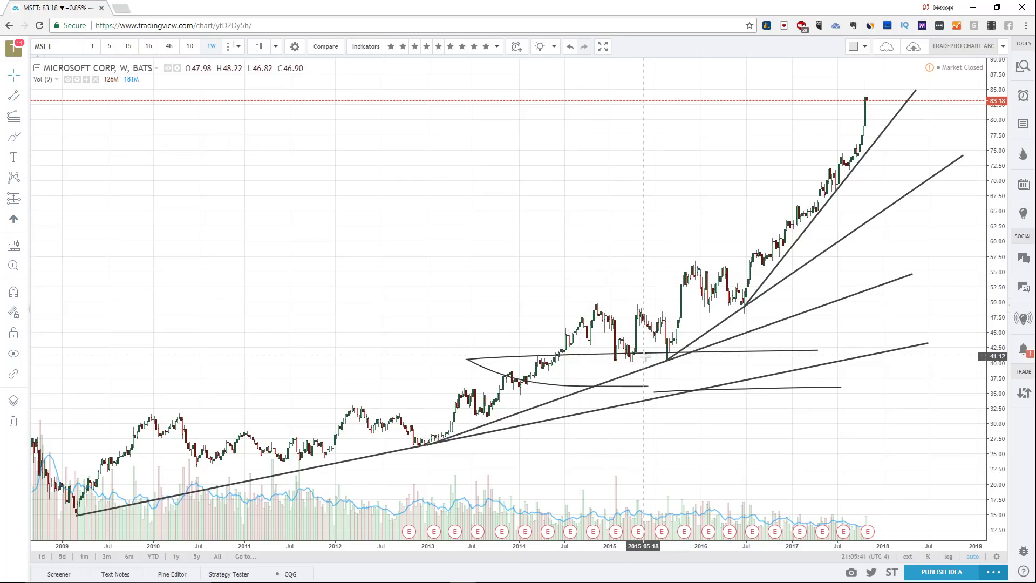
{"action": "left_click", "coordinate": [669, 353]}
{"action": "key", "text": "Delete"}
{"action": "left_click", "coordinate": [748, 390]}
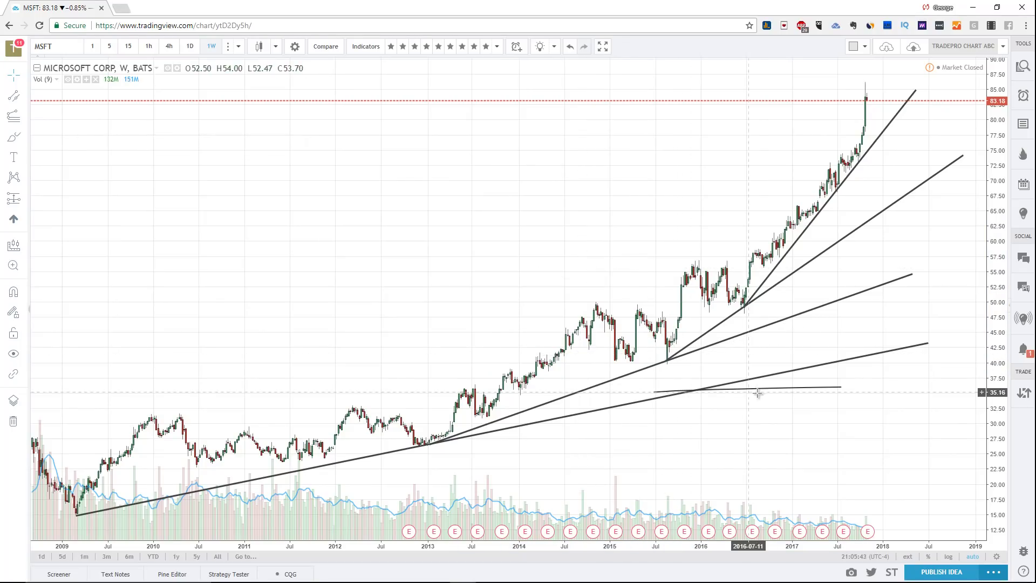
{"action": "key", "text": "Delete"}
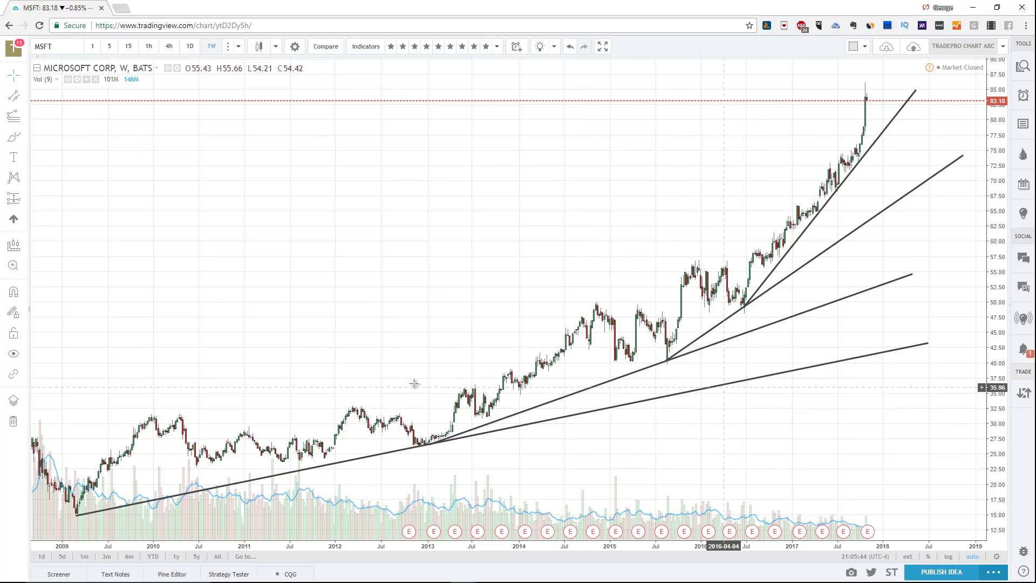
Circle the August 2015 low and the early-to-mid 2016 lows freehand with the Brush
{"action": "left_click", "coordinate": [21, 140]}
{"action": "left_click", "coordinate": [46, 128]}
{"action": "left_click_drag", "start_coordinate": [668, 360], "coordinate": [636, 350]}
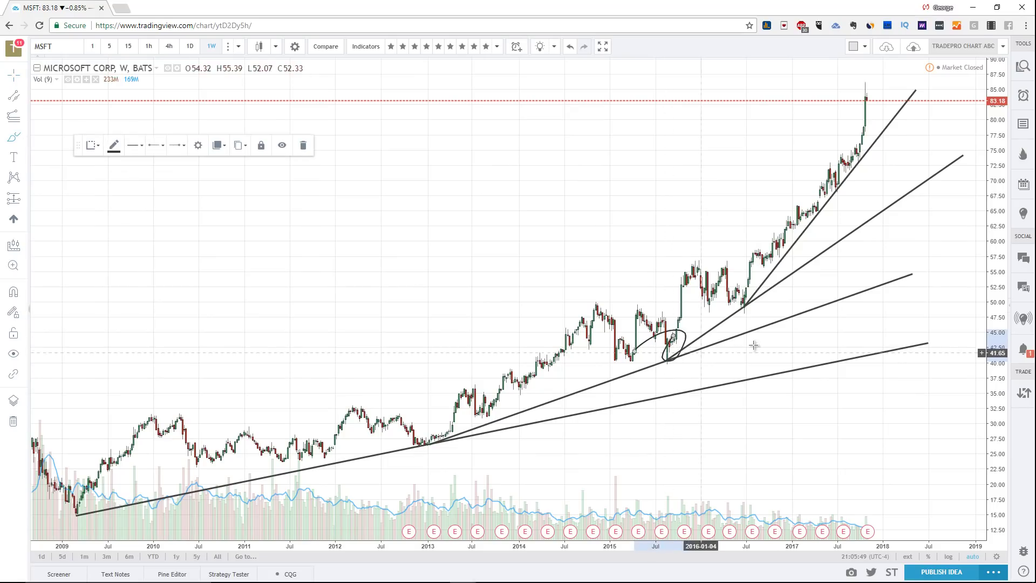
{"action": "left_click_drag", "start_coordinate": [745, 285], "coordinate": [746, 281]}
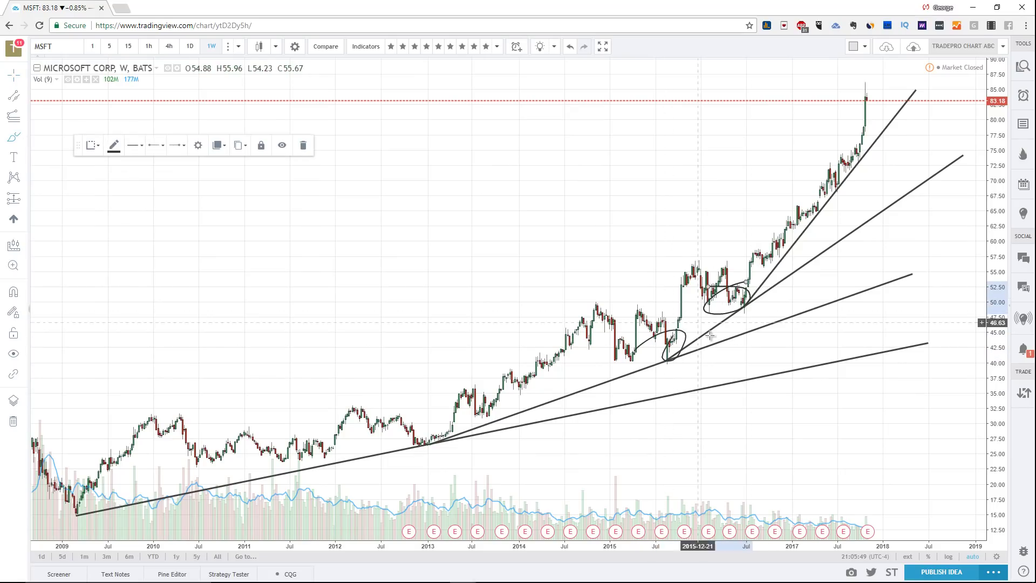
{"action": "left_click", "coordinate": [606, 234]}
Draw a Rectangle from April 2011 at about 63.86 to October 2013 at about 50.00
{"action": "left_click", "coordinate": [24, 137]}
{"action": "left_click", "coordinate": [78, 157]}
{"action": "left_click", "coordinate": [269, 218]}
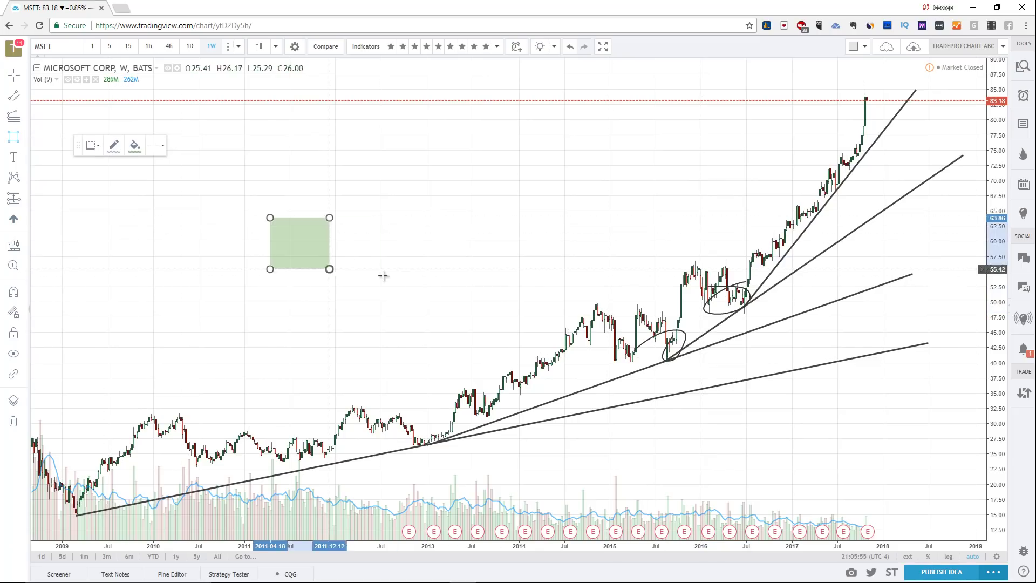
{"action": "left_click", "coordinate": [500, 302]}
Try a thicker border and a fully opaque green background for the rectangle in its style settings
{"action": "right_click", "coordinate": [499, 273]}
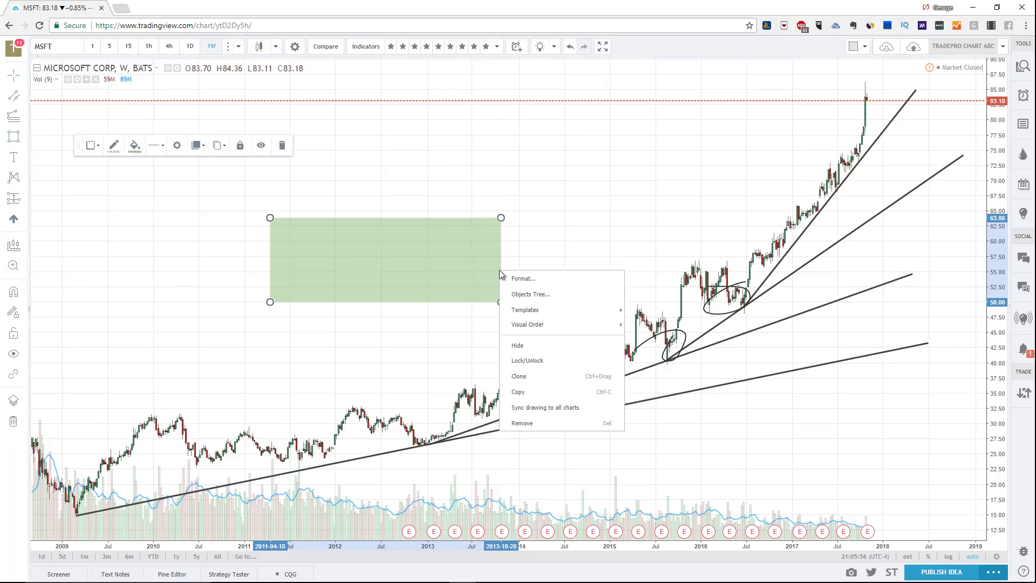
{"action": "left_click", "coordinate": [530, 276]}
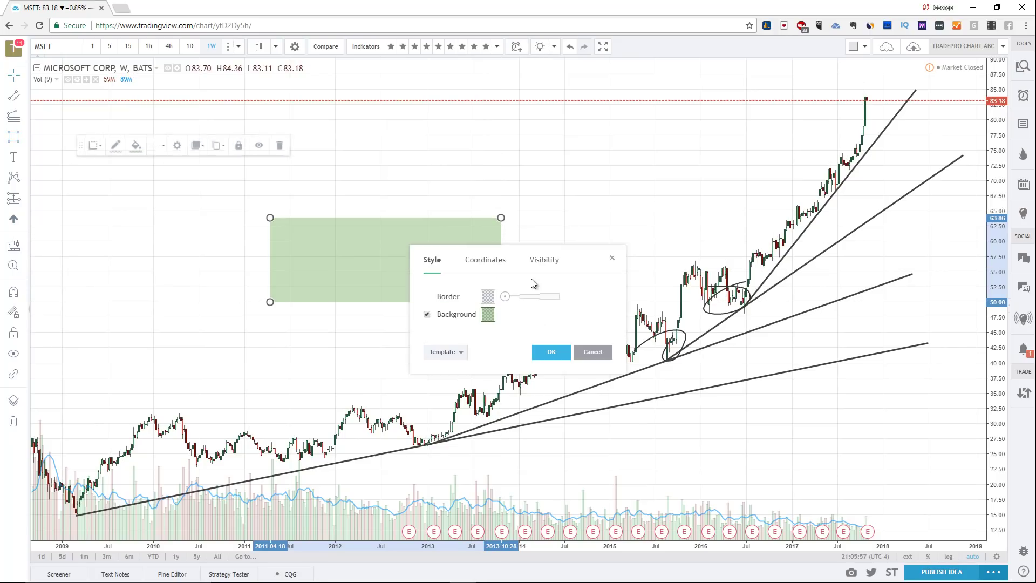
{"action": "left_click_drag", "start_coordinate": [504, 297], "coordinate": [525, 296]}
{"action": "left_click", "coordinate": [488, 314]}
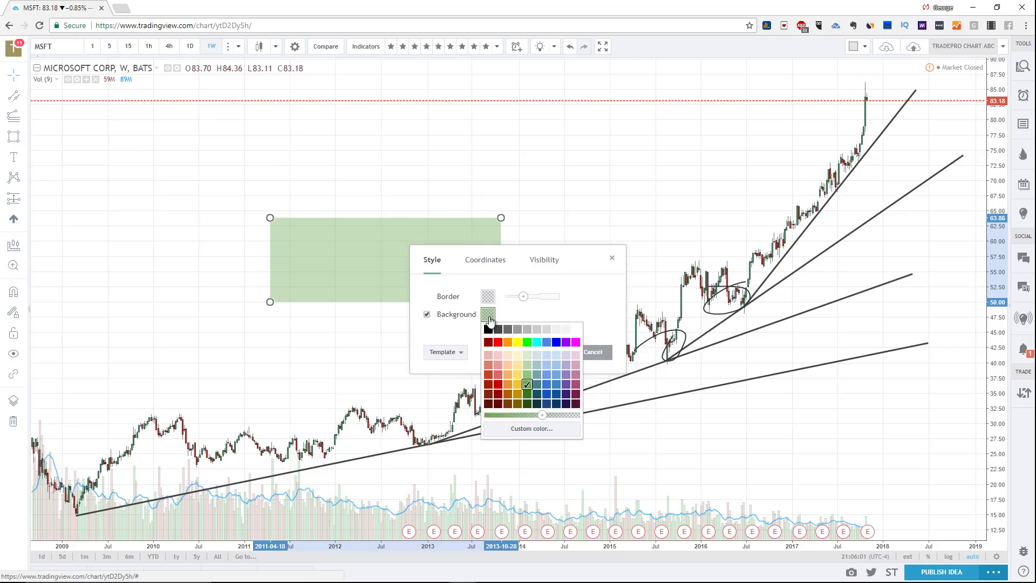
{"action": "left_click_drag", "start_coordinate": [543, 417], "coordinate": [467, 427]}
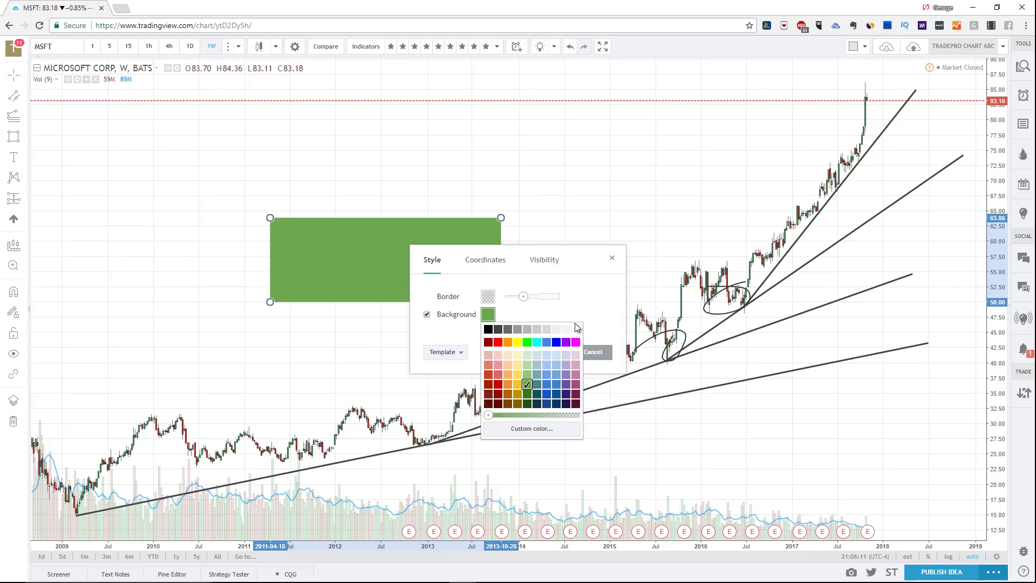
Review the rectangle's Coordinates and Visibility settings and leave the settings without saving the style changes
{"action": "left_click", "coordinate": [583, 273]}
{"action": "left_click", "coordinate": [495, 261]}
{"action": "left_click", "coordinate": [556, 264]}
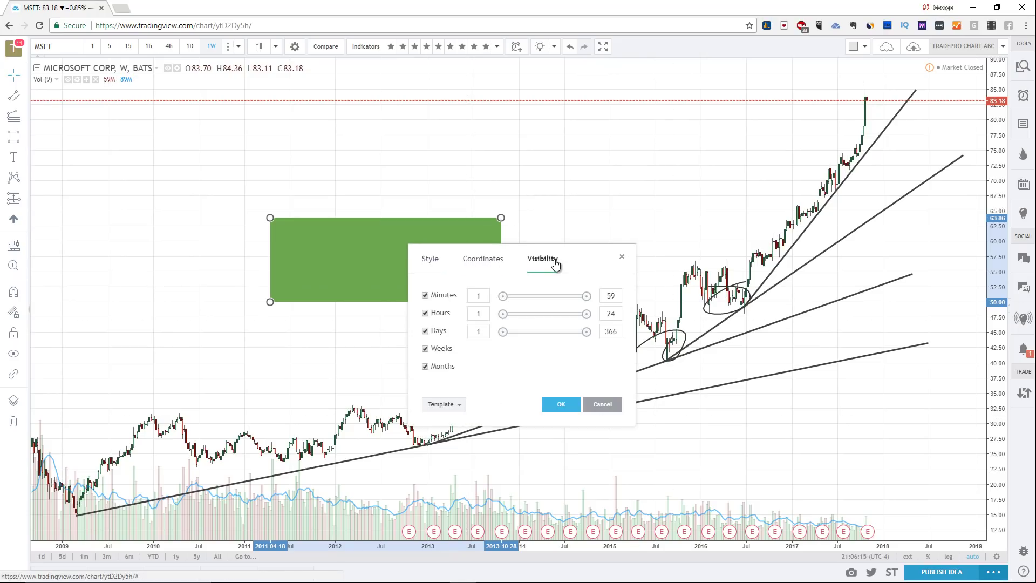
{"action": "left_click", "coordinate": [501, 267]}
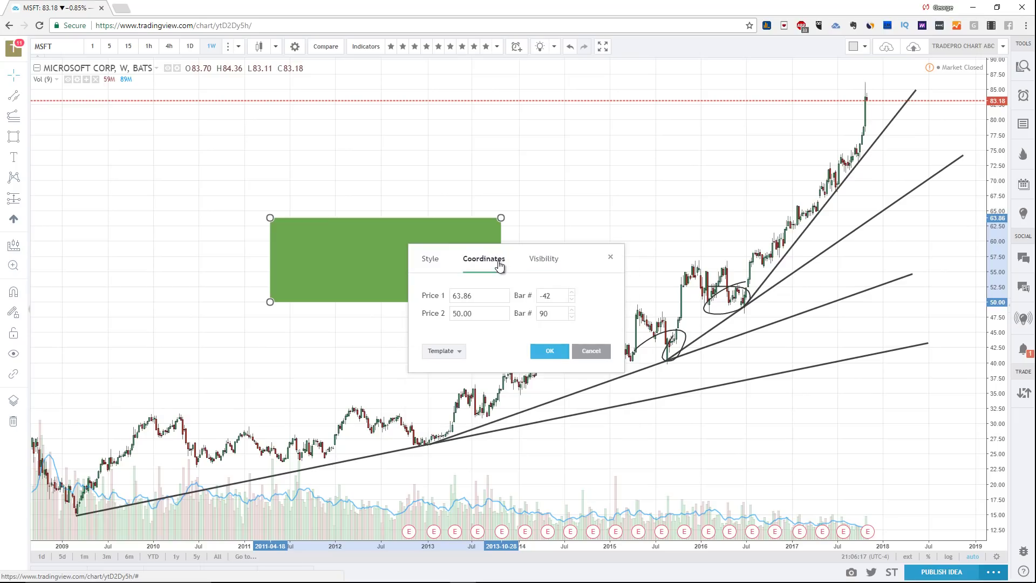
{"action": "left_click", "coordinate": [611, 257]}
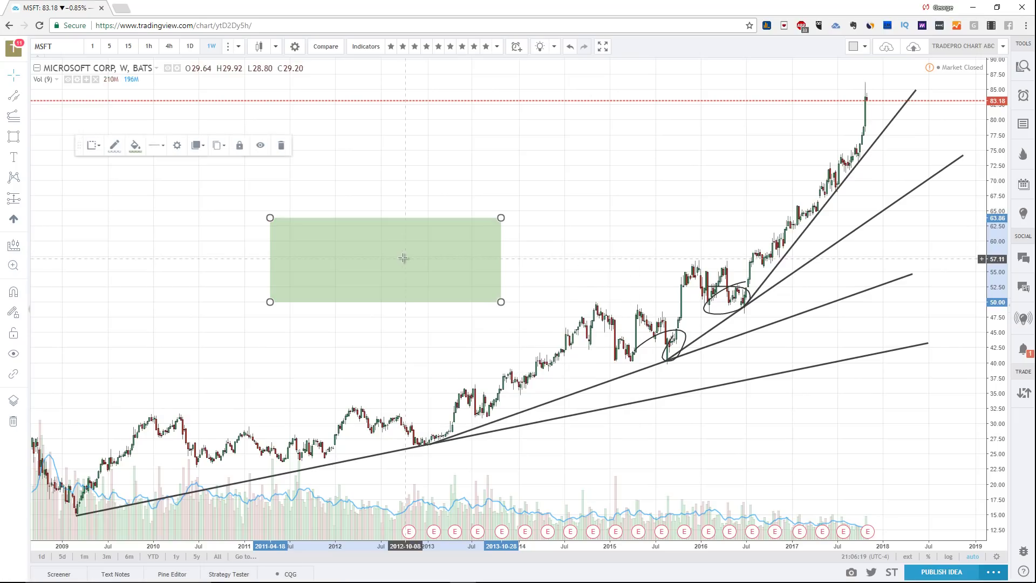
Clone the rectangle twice, placing one copy above and one from December 2013 at about 48.76 to June 2016 at about 34.90
{"action": "right_click", "coordinate": [399, 298]}
{"action": "right_click", "coordinate": [365, 301]}
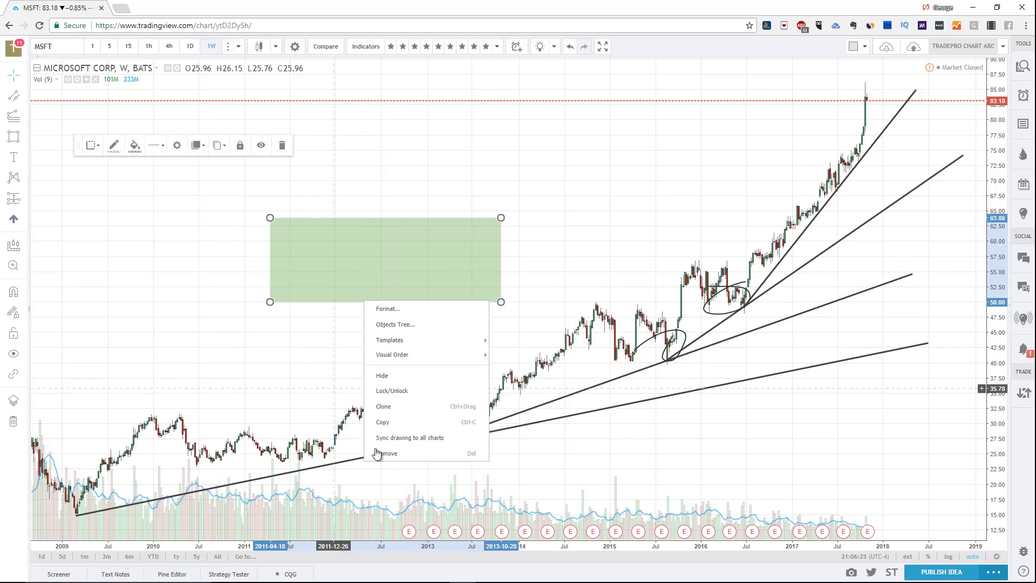
{"action": "left_click", "coordinate": [422, 406]}
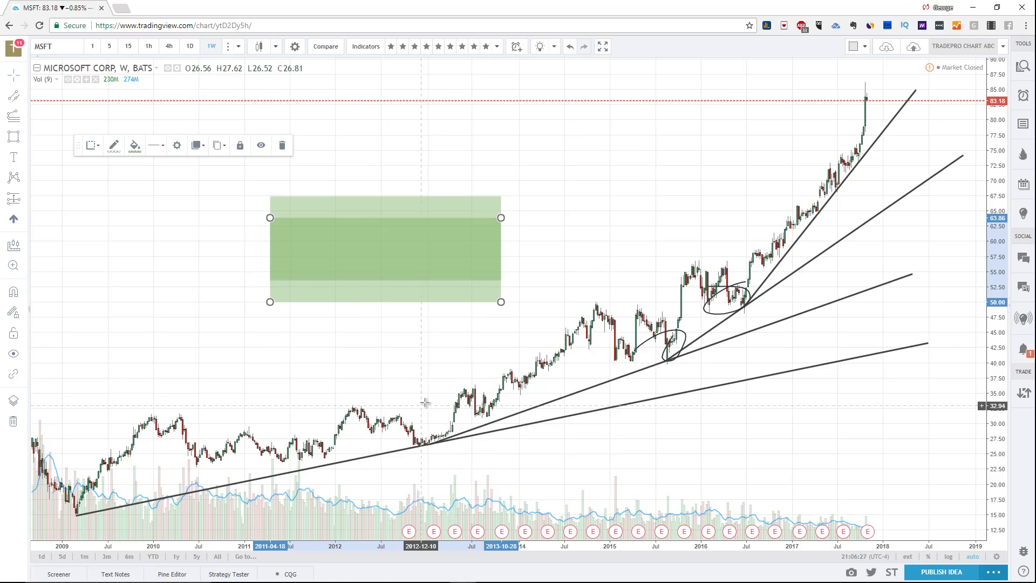
{"action": "mouse_move", "coordinate": [408, 219]}
{"action": "left_mouse_down"}
{"action": "mouse_move", "coordinate": [410, 203]}
{"action": "mouse_move", "coordinate": [580, 135]}
{"action": "mouse_move", "coordinate": [582, 223]}
{"action": "mouse_move", "coordinate": [640, 317]}
{"action": "left_mouse_up"}
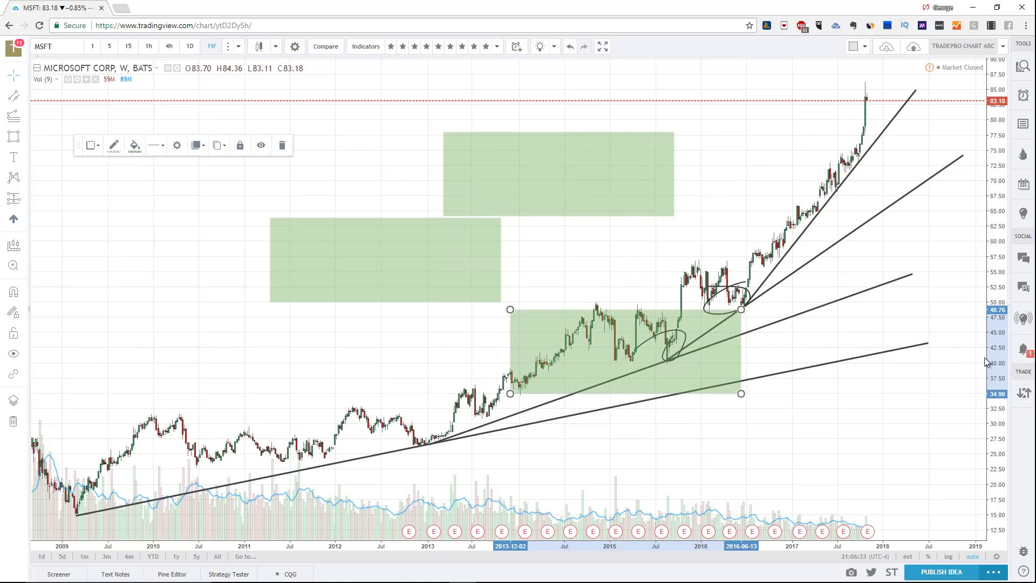
Delete both cloned rectangles and close the original rectangle's Coordinates settings
{"action": "key", "text": "Delete"}
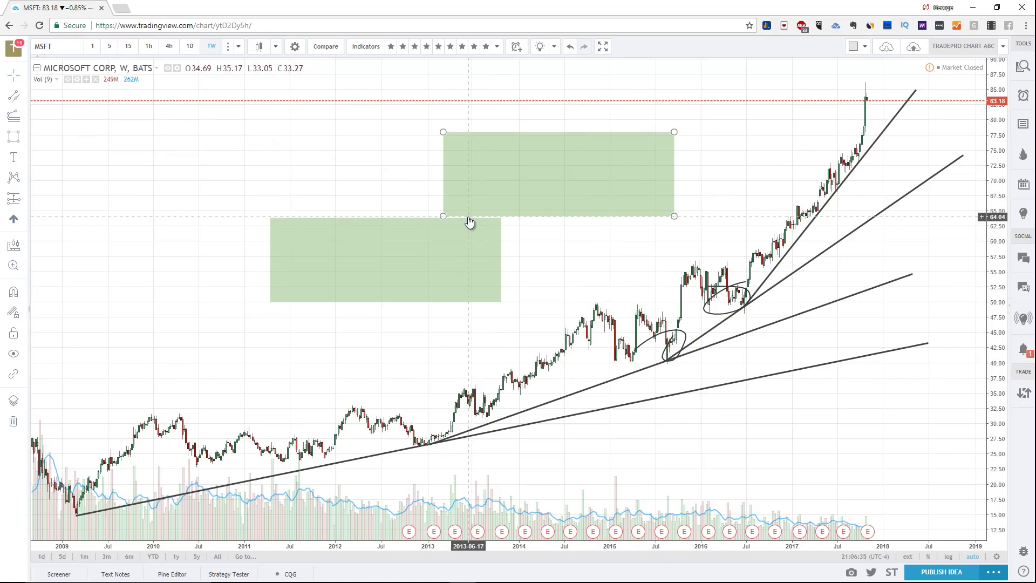
{"action": "left_click", "coordinate": [469, 229]}
{"action": "double_click", "coordinate": [470, 223]}
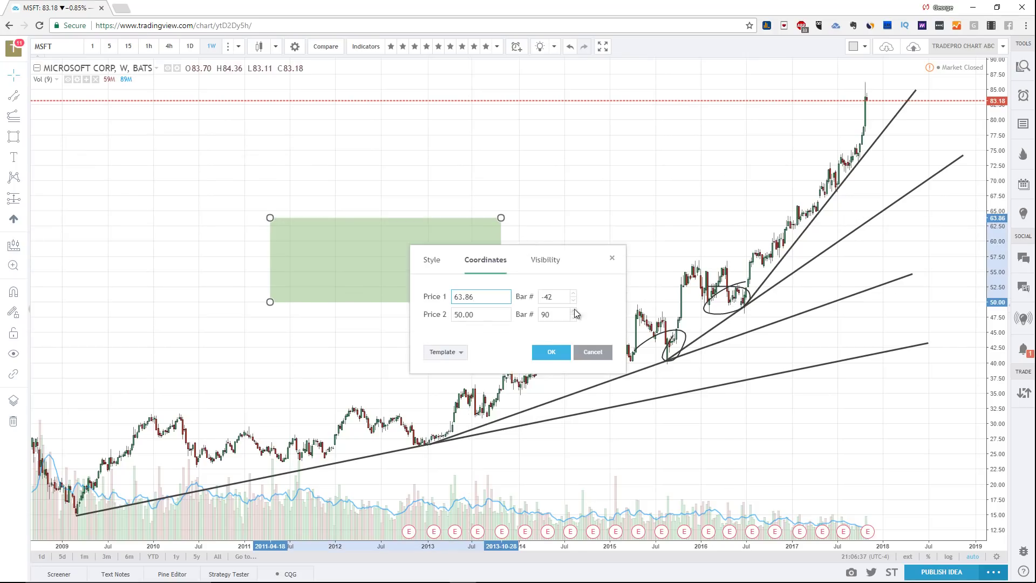
{"action": "left_click", "coordinate": [557, 225]}
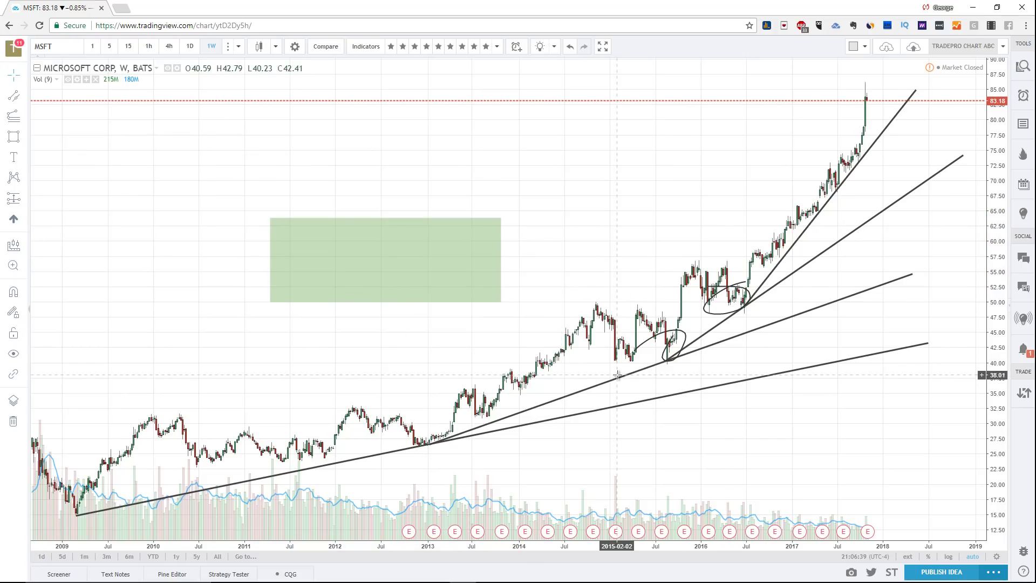
Clone two rising trend lines onto the price highs: one from March 2012 at about 35.96 to July 2017 at about 64.04, and the steepest from early 2016
{"action": "left_click_drag", "start_coordinate": [619, 381], "coordinate": [544, 325]}
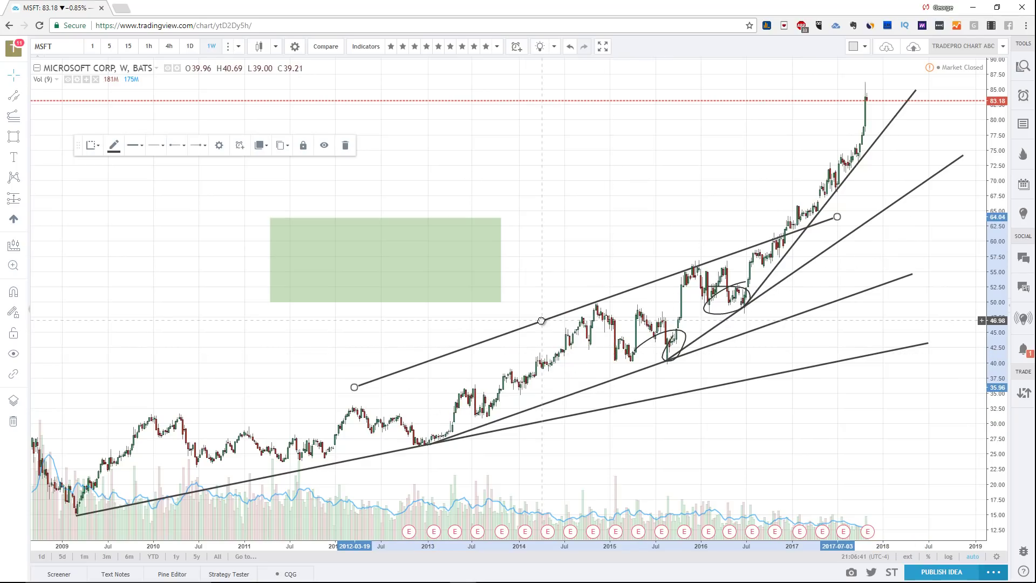
{"action": "left_click", "coordinate": [850, 180]}
{"action": "left_click_drag", "start_coordinate": [850, 180], "coordinate": [804, 172]}
Delete the cloned trend line starting in March 2012, both freehand circles, and the green rectangle
{"action": "left_click", "coordinate": [706, 266]}
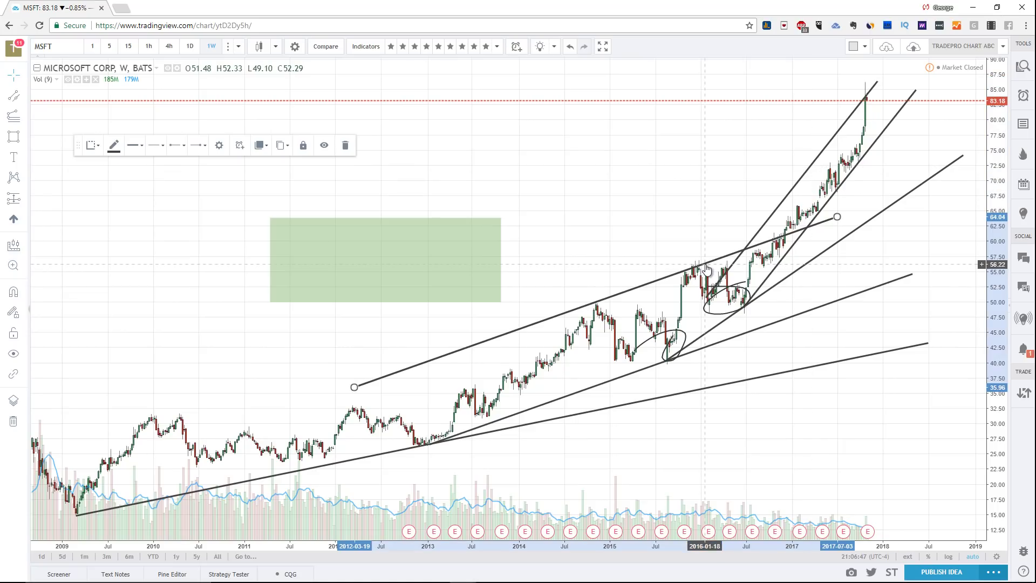
{"action": "key", "text": "Delete"}
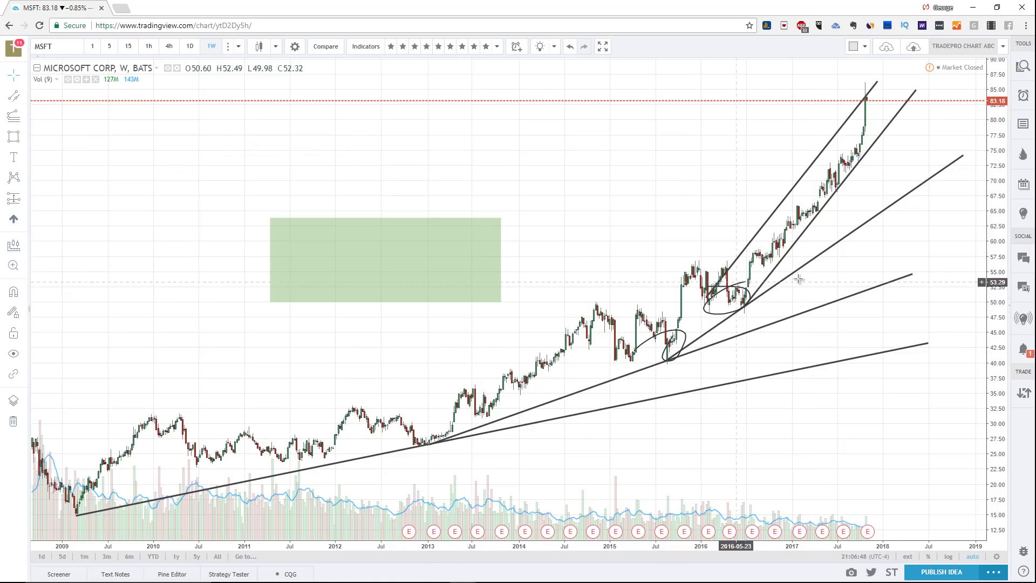
{"action": "left_click", "coordinate": [711, 319]}
{"action": "key", "text": "Delete"}
{"action": "left_click", "coordinate": [667, 346]}
{"action": "key", "text": "Delete"}
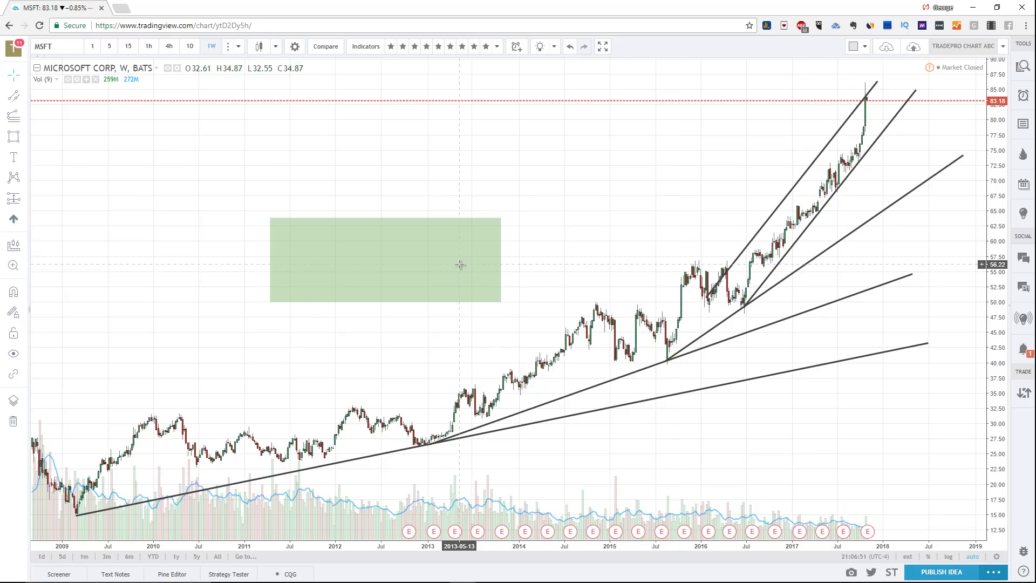
{"action": "left_click", "coordinate": [500, 265]}
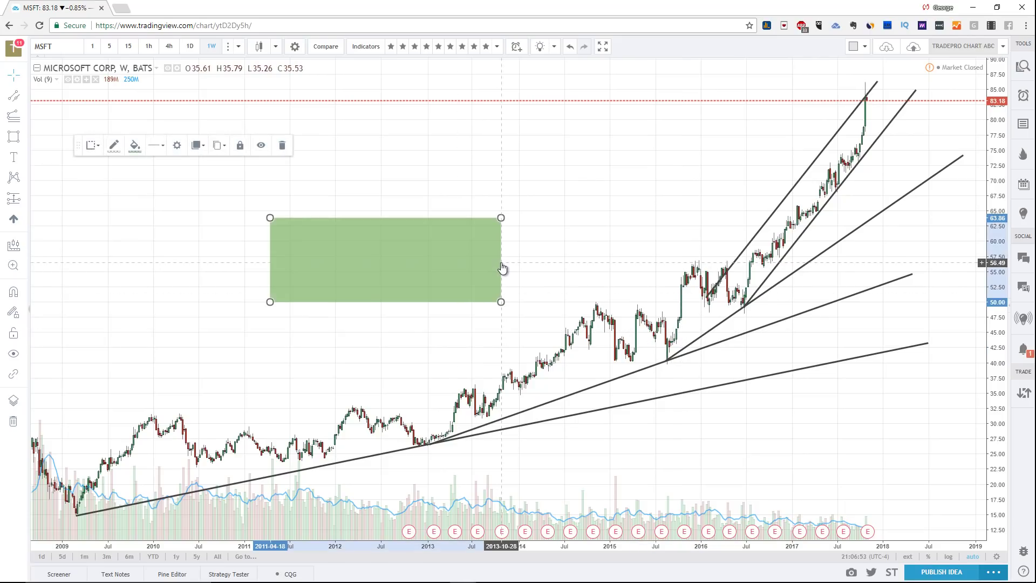
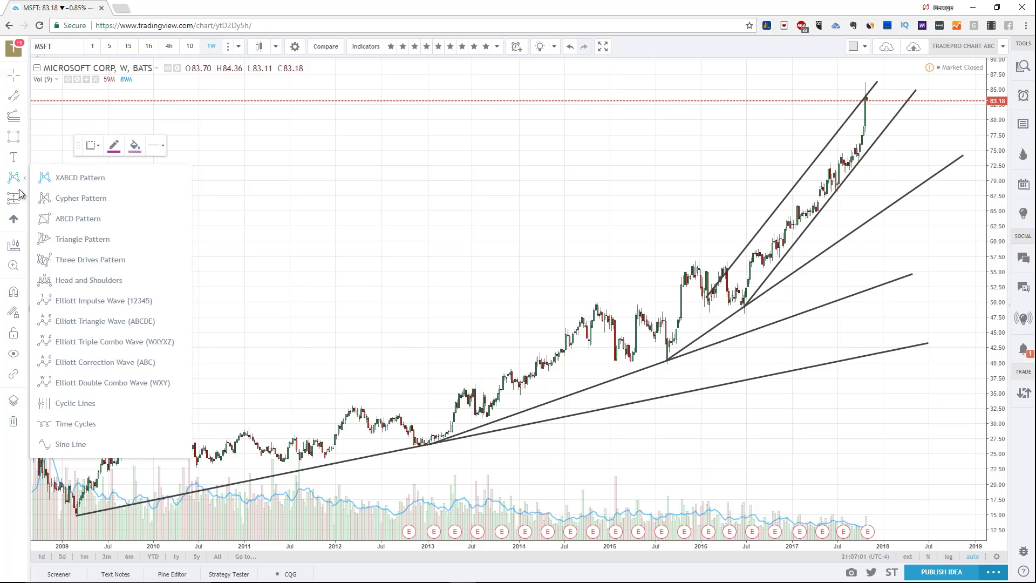
{"action": "left_click", "coordinate": [66, 281]}
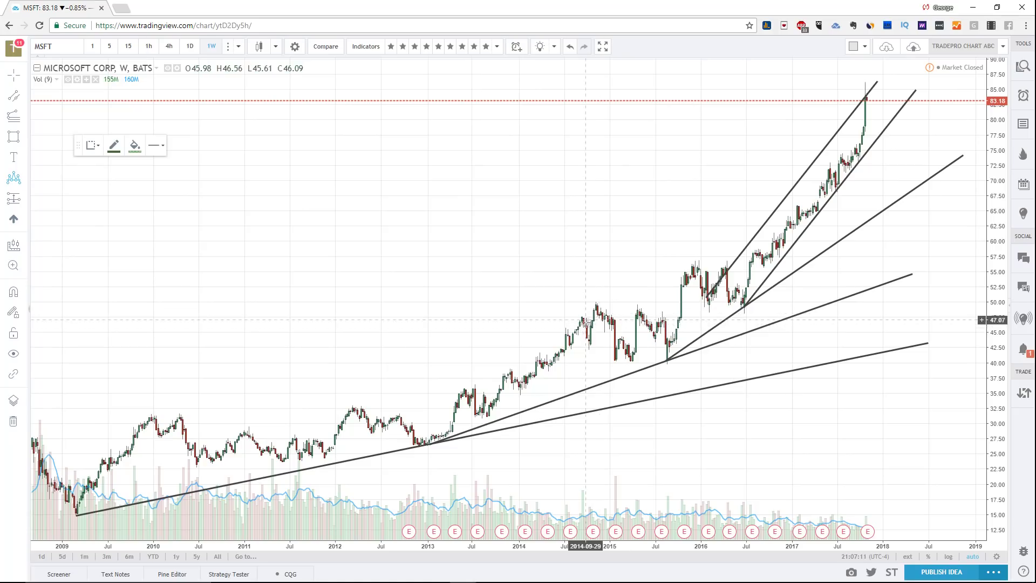
{"action": "left_click", "coordinate": [580, 318]}
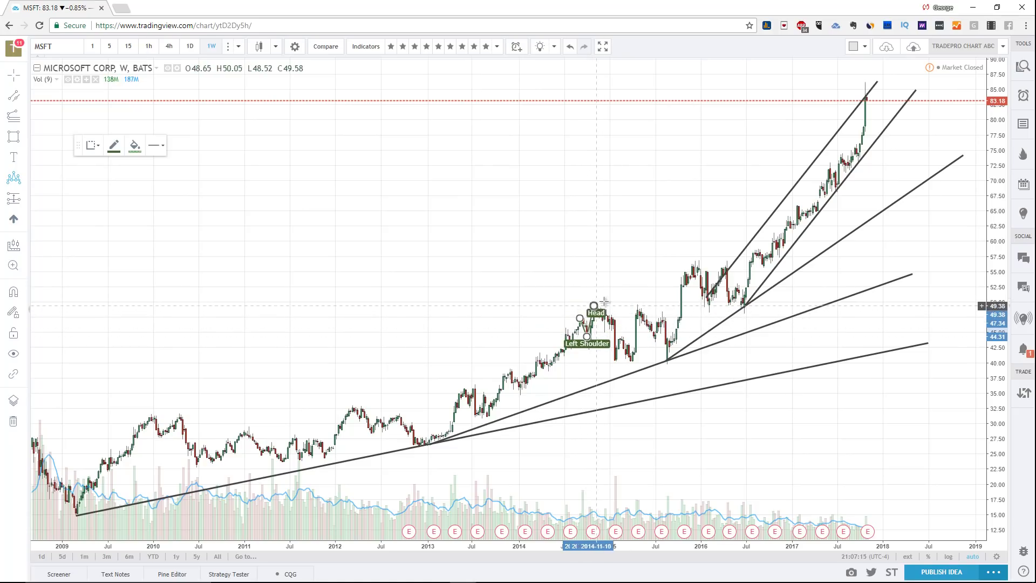
{"action": "key", "text": "Escape"}
Draw a Head and Shoulders pattern over the late-2014 peaks, with shoulders at about 47.51 and 43.6, the head at about 49.65, ending in April 2015
{"action": "left_click", "coordinate": [14, 178]}
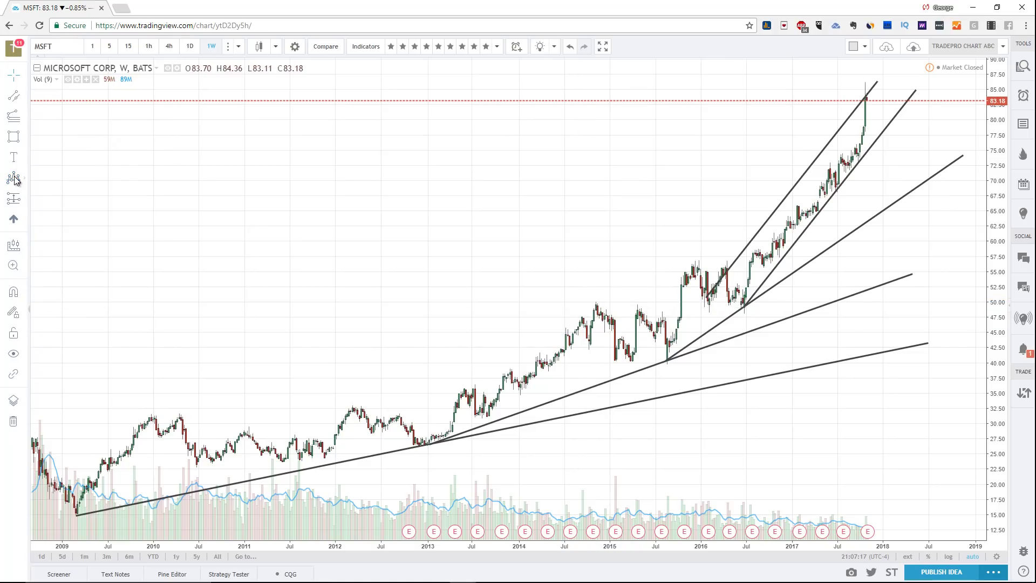
{"action": "left_click", "coordinate": [565, 351]}
{"action": "left_click", "coordinate": [584, 316]}
{"action": "left_click", "coordinate": [592, 342]}
{"action": "left_click", "coordinate": [597, 305]}
{"action": "left_click", "coordinate": [616, 361]}
{"action": "left_click", "coordinate": [633, 361]}
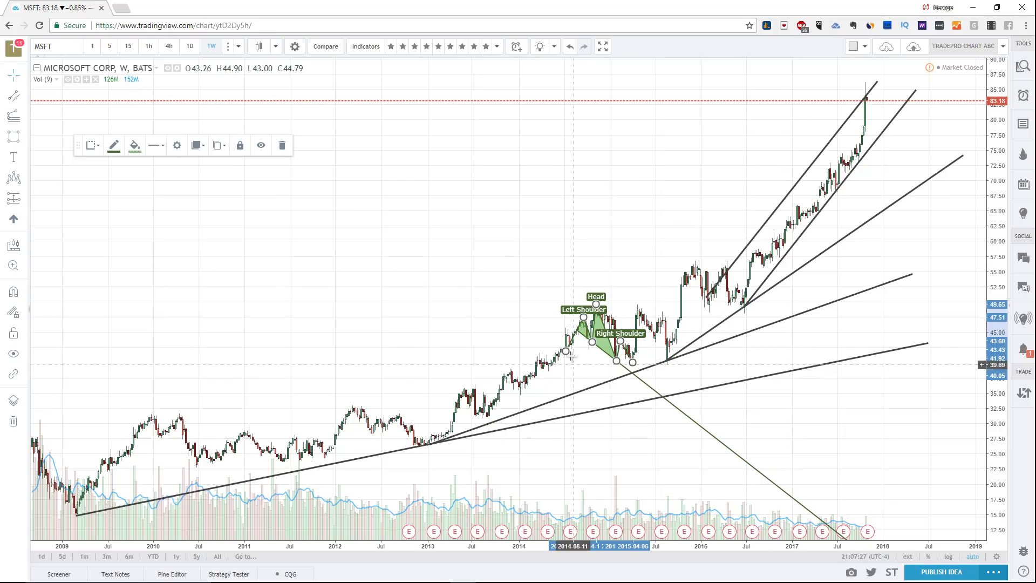
{"action": "left_click", "coordinate": [716, 459]}
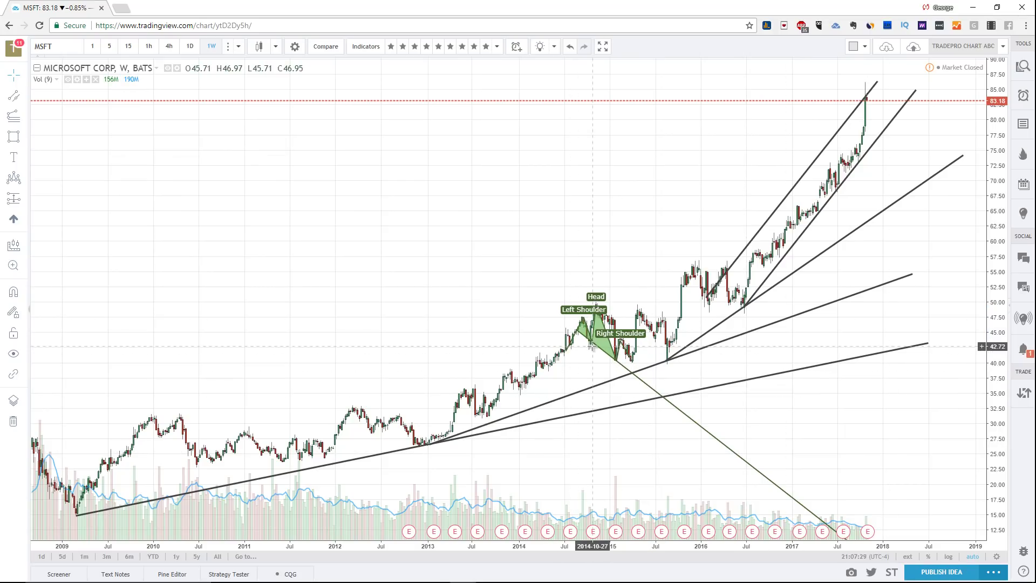
{"action": "left_click", "coordinate": [594, 344]}
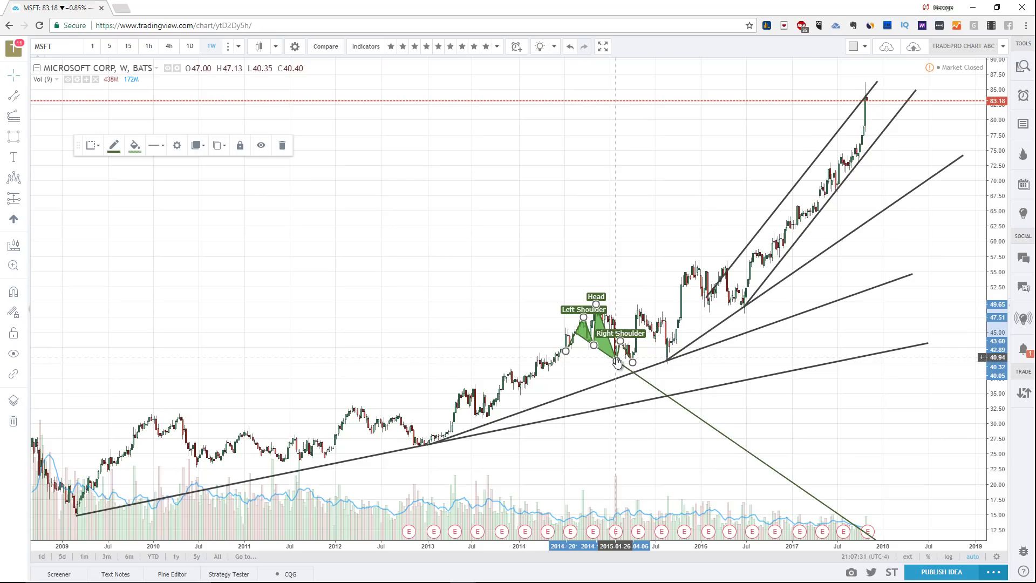
Delete the Head and Shoulders pattern from the chart and undo the stray drag near the trend lines
{"action": "key", "text": "Delete"}
{"action": "left_click_drag", "start_coordinate": [563, 361], "coordinate": [751, 353]}
{"action": "key", "text": "ctrl+z"}
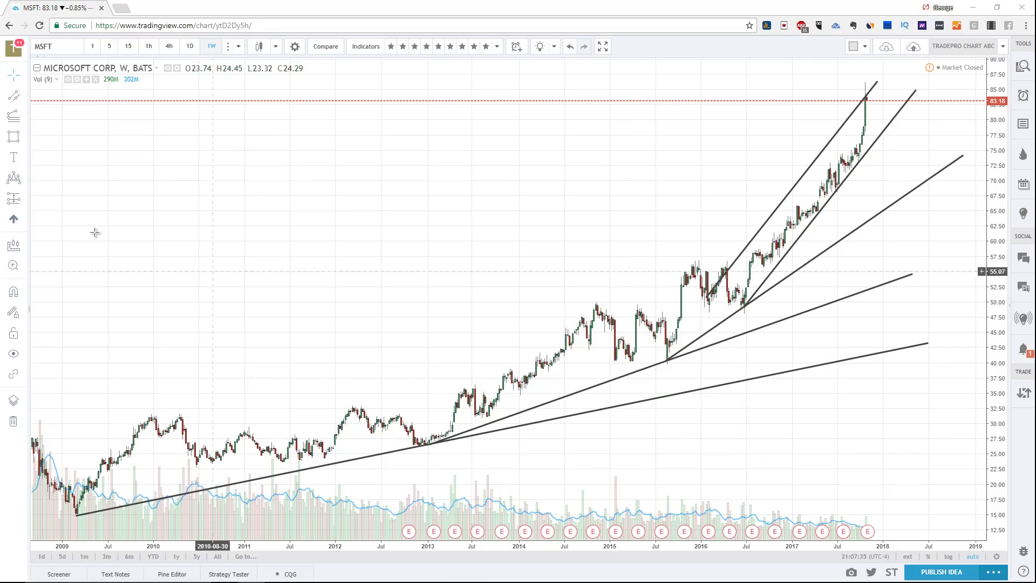
Examine the available pattern tools, from the XABCD and triangle patterns to the Elliott waves and cycle lines
{"action": "left_click", "coordinate": [24, 183]}
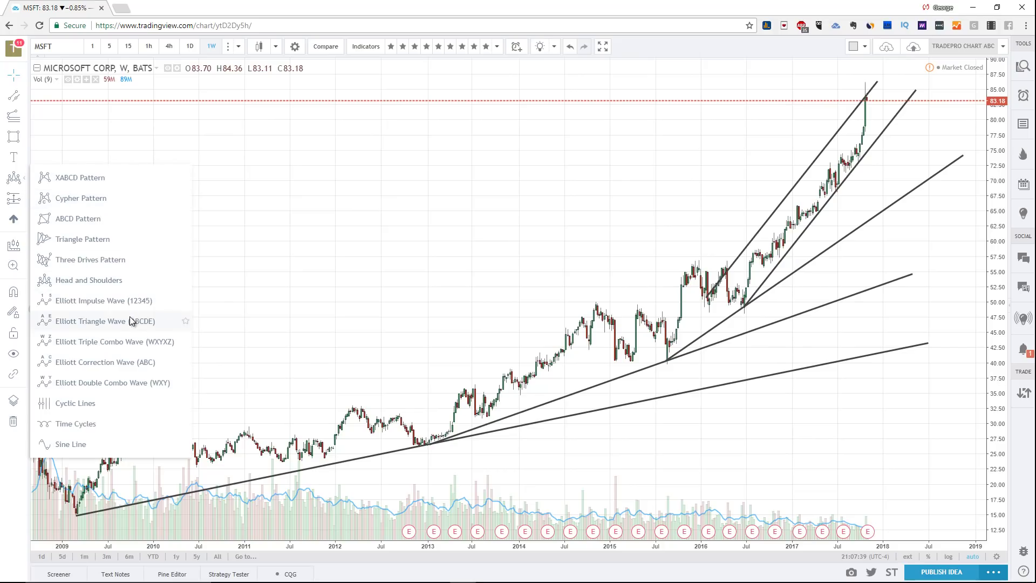
{"action": "left_click", "coordinate": [25, 182]}
{"action": "left_click", "coordinate": [25, 177]}
{"action": "left_click_drag", "start_coordinate": [21, 182], "coordinate": [11, 148]}
{"action": "left_click_drag", "start_coordinate": [69, 178], "coordinate": [92, 178]}
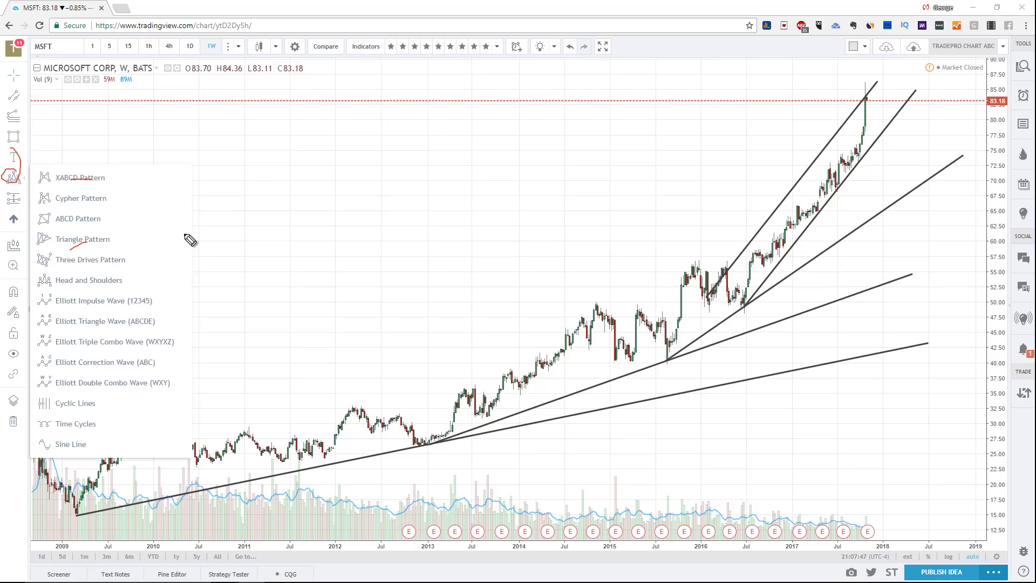
{"action": "mouse_move", "coordinate": [100, 173]}
{"action": "left_mouse_down"}
{"action": "mouse_move", "coordinate": [190, 260]}
{"action": "mouse_move", "coordinate": [108, 287]}
{"action": "mouse_move", "coordinate": [45, 270]}
{"action": "mouse_move", "coordinate": [67, 164]}
{"action": "left_mouse_up"}
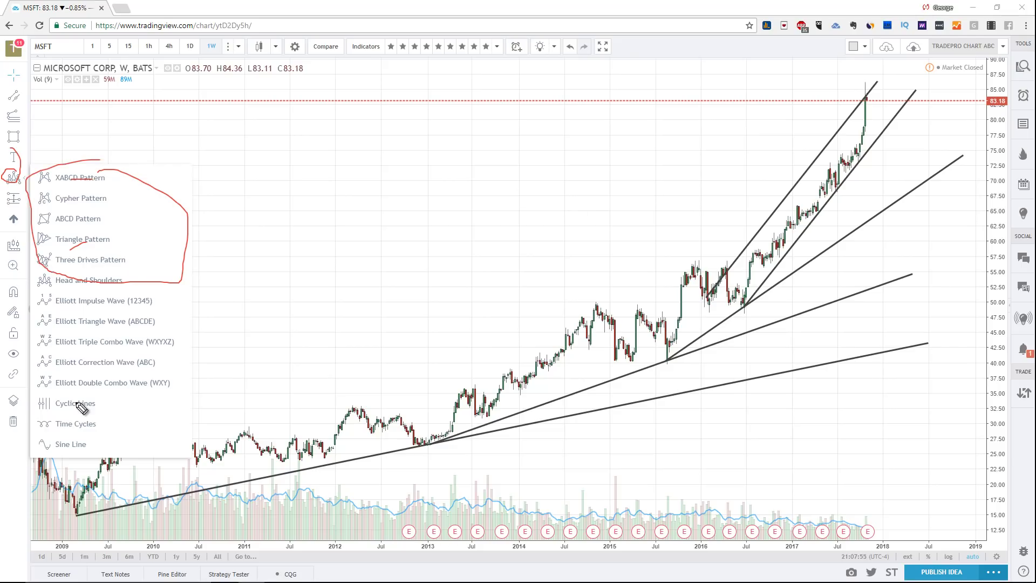
{"action": "left_click_drag", "start_coordinate": [64, 329], "coordinate": [138, 350]}
{"action": "mouse_move", "coordinate": [139, 305]}
{"action": "left_mouse_down"}
{"action": "mouse_move", "coordinate": [210, 343]}
{"action": "mouse_move", "coordinate": [73, 313]}
{"action": "left_mouse_up"}
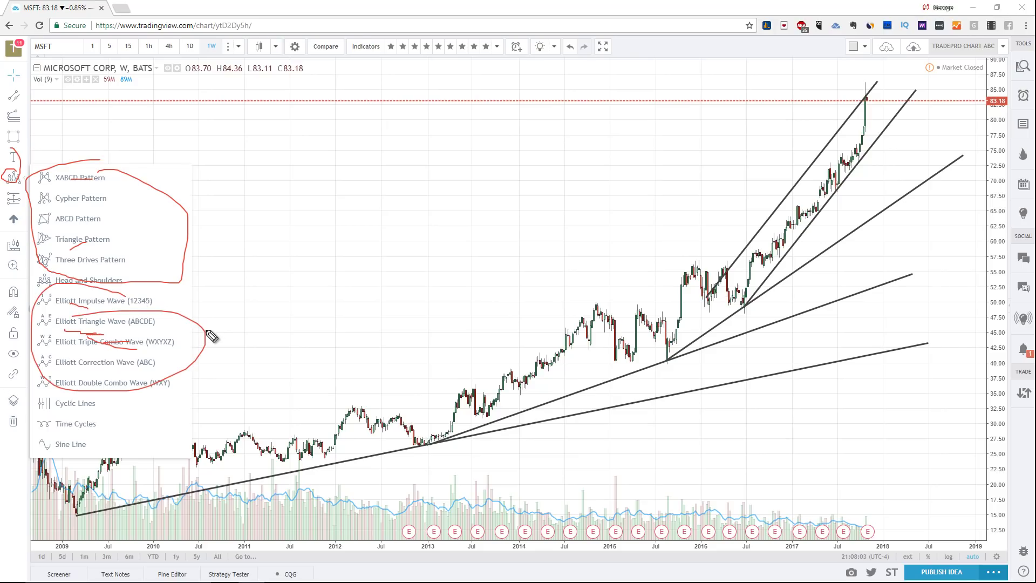
{"action": "key", "text": "Escape"}
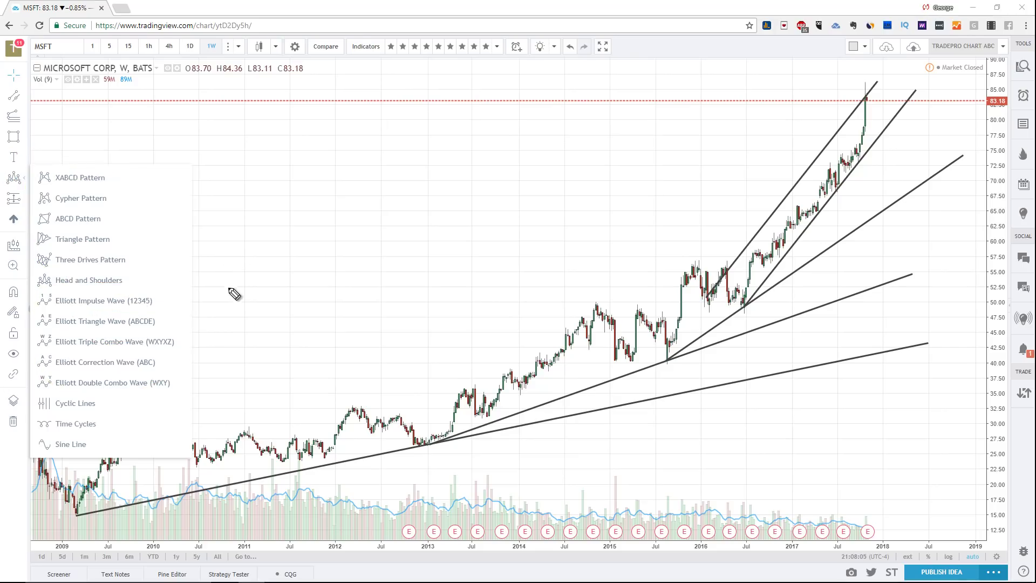
{"action": "left_click", "coordinate": [247, 266]}
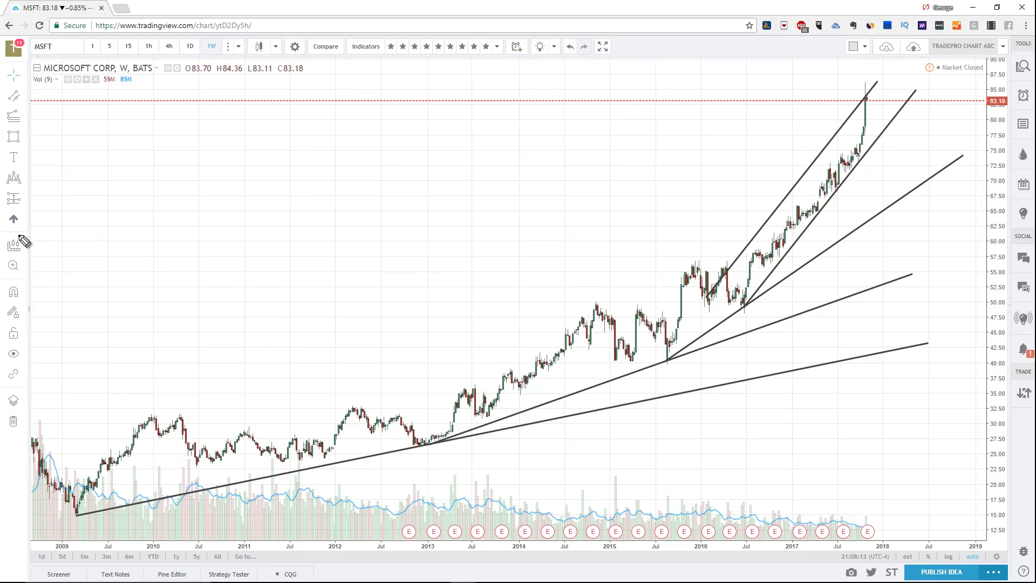
Place a Long Position on the August 2015 low with its entry at about 39.96
{"action": "left_click", "coordinate": [24, 203]}
{"action": "mouse_move", "coordinate": [23, 201]}
{"action": "left_mouse_down"}
{"action": "mouse_move", "coordinate": [16, 188]}
{"action": "mouse_move", "coordinate": [10, 201]}
{"action": "left_mouse_up"}
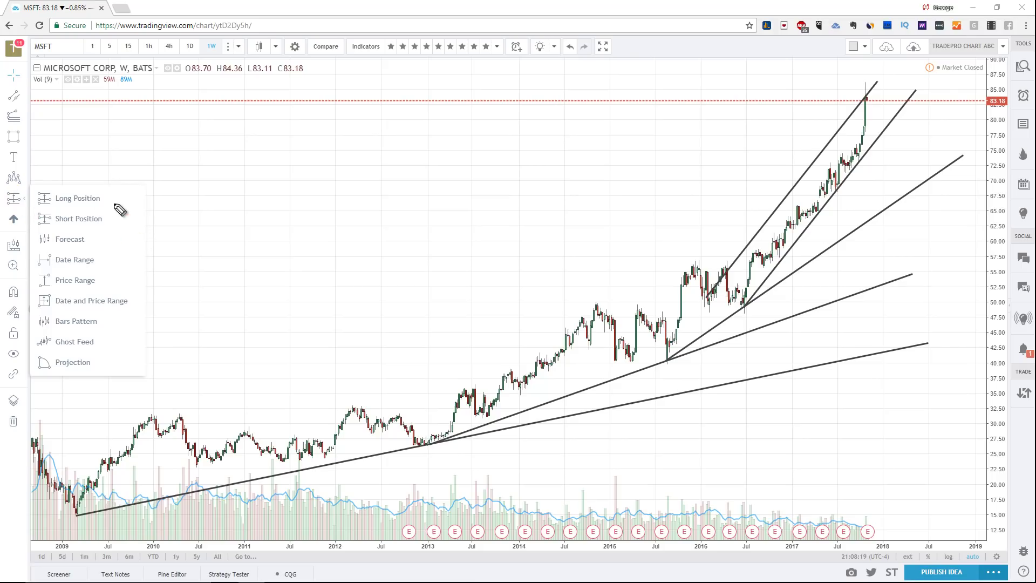
{"action": "left_click", "coordinate": [60, 199]}
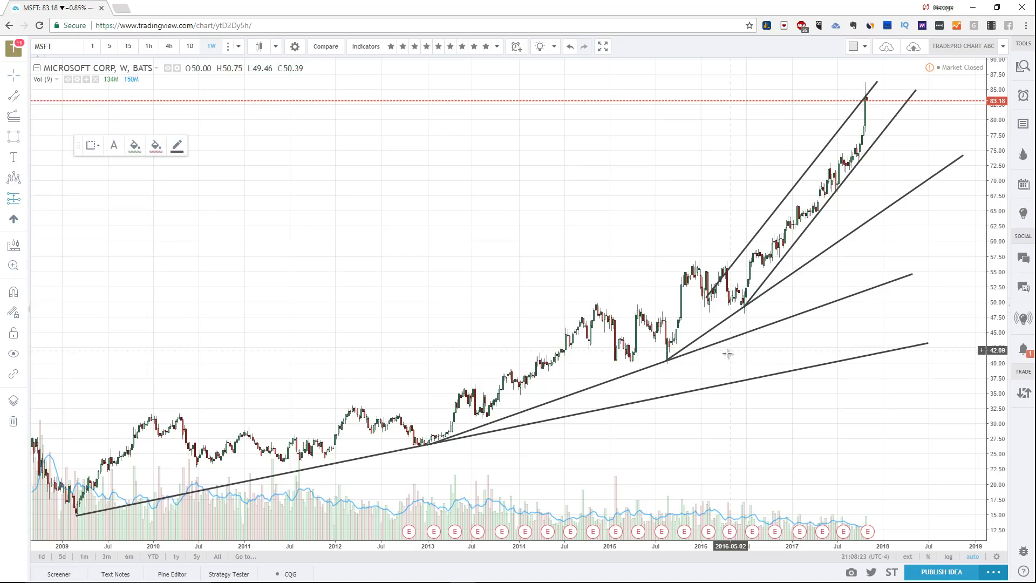
{"action": "left_click", "coordinate": [667, 363]}
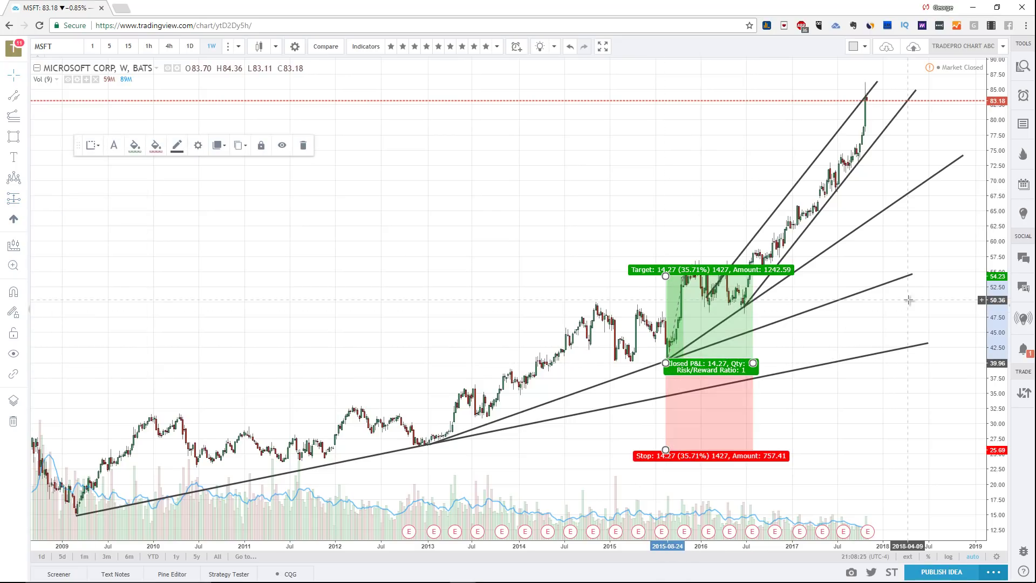
Move the long position's entry to the June 2016 low at about 49.38, with the target at about 73.11 and the stop at about 45.03
{"action": "left_click_drag", "start_coordinate": [696, 330], "coordinate": [736, 307]}
{"action": "left_click_drag", "start_coordinate": [832, 308], "coordinate": [835, 306]}
{"action": "left_click_drag", "start_coordinate": [726, 221], "coordinate": [790, 168]}
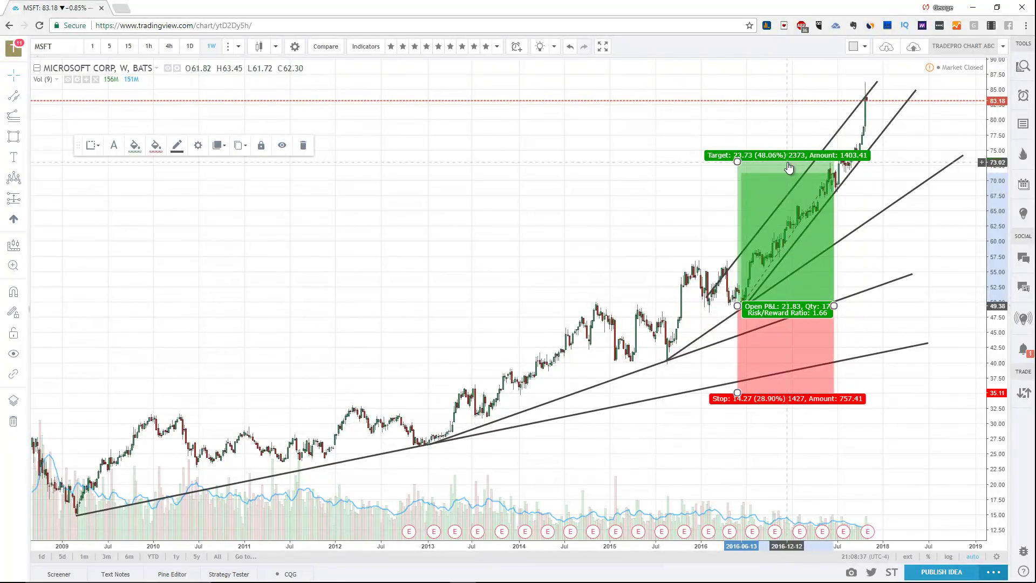
{"action": "left_click_drag", "start_coordinate": [737, 393], "coordinate": [739, 332]}
Delete the long position from the chart
{"action": "left_click", "coordinate": [825, 510]}
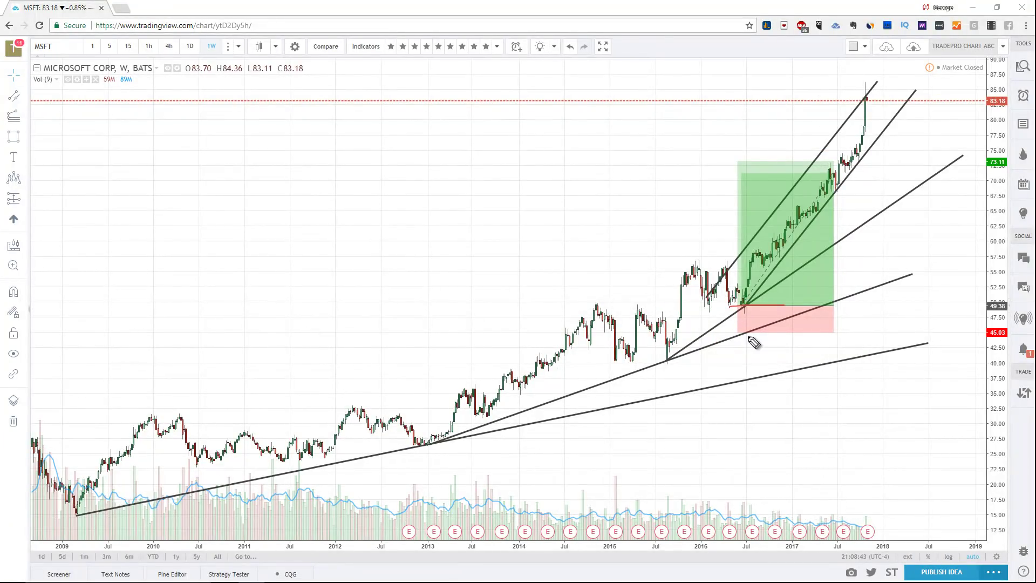
{"action": "left_click_drag", "start_coordinate": [729, 348], "coordinate": [748, 337]}
{"action": "left_click", "coordinate": [744, 320]}
{"action": "key", "text": "Delete"}
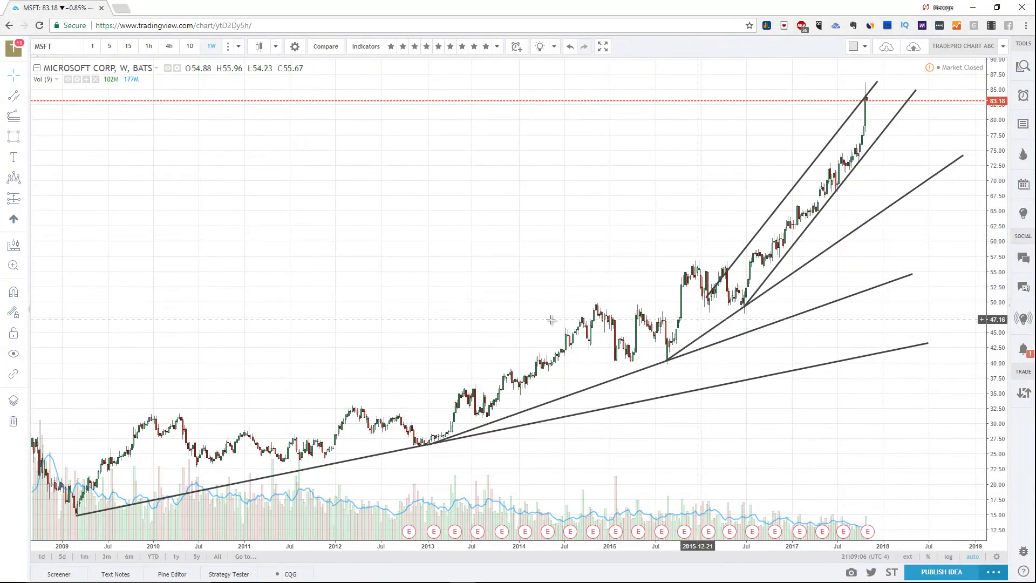
Copy the price bars from October 2015 to June 2016 with Bars Pattern and place them at the October 2017 high, ending in July 2018
{"action": "left_click", "coordinate": [25, 203]}
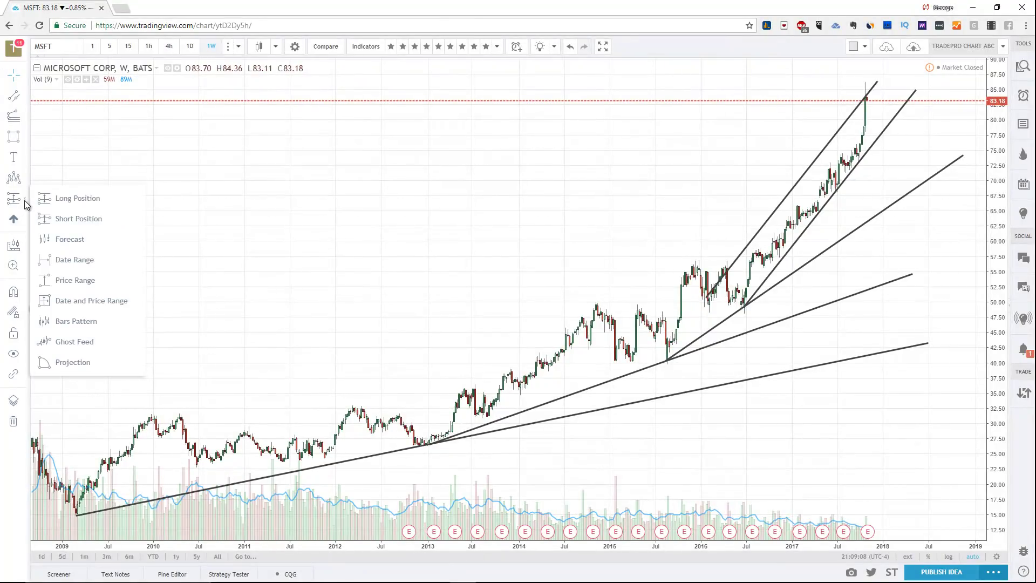
{"action": "left_click_drag", "start_coordinate": [520, 261], "coordinate": [308, 251]}
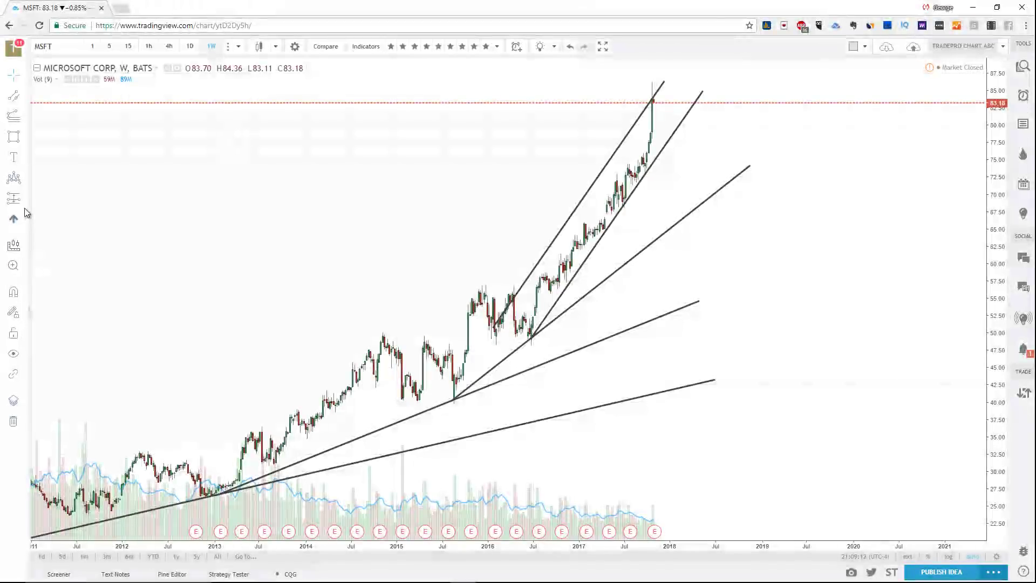
{"action": "left_click", "coordinate": [24, 203]}
{"action": "left_click", "coordinate": [64, 288]}
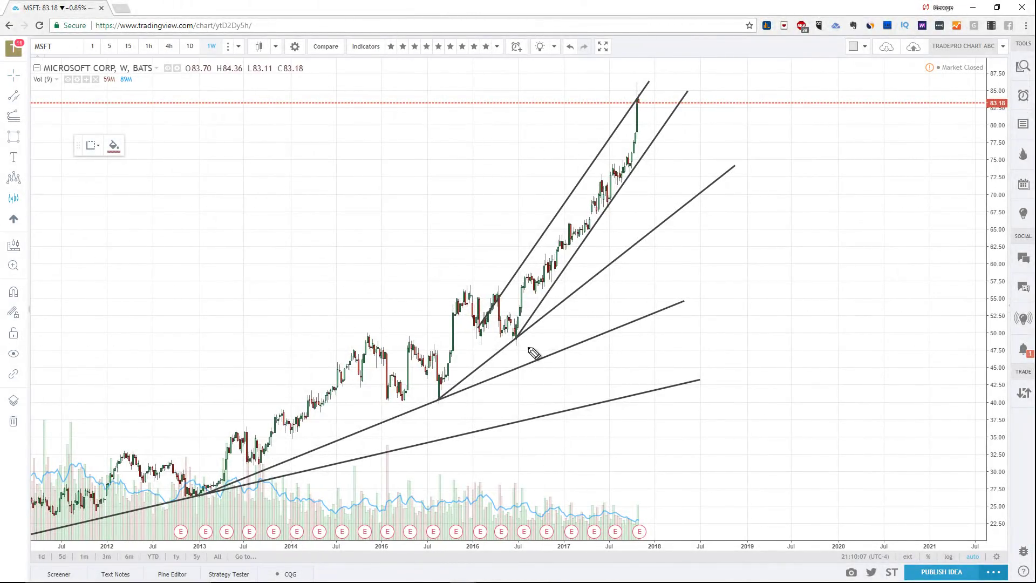
{"action": "left_click_drag", "start_coordinate": [515, 334], "coordinate": [660, 122]}
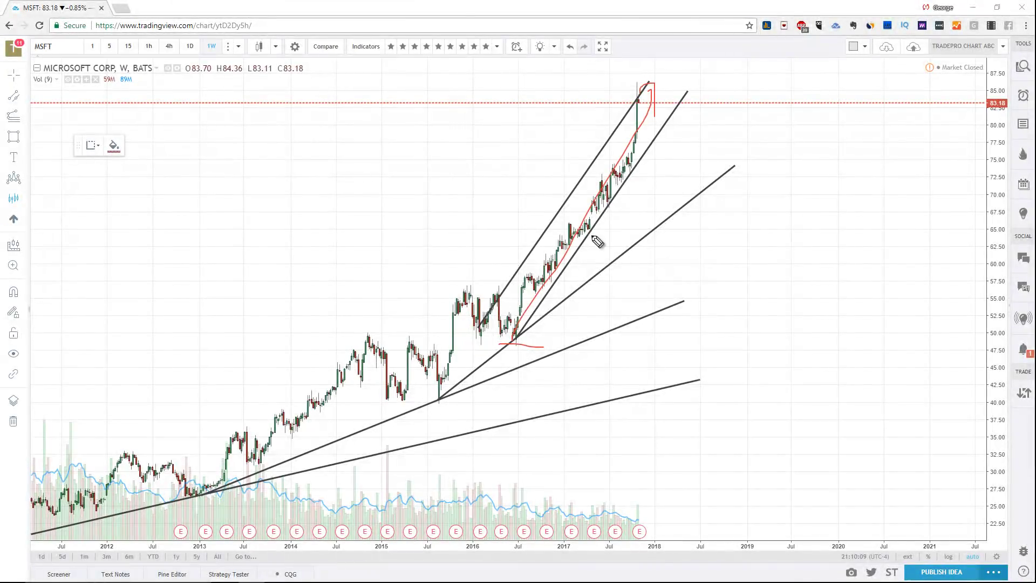
{"action": "key", "text": "e"}
{"action": "left_click_drag", "start_coordinate": [459, 300], "coordinate": [549, 350]}
{"action": "key", "text": "Escape"}
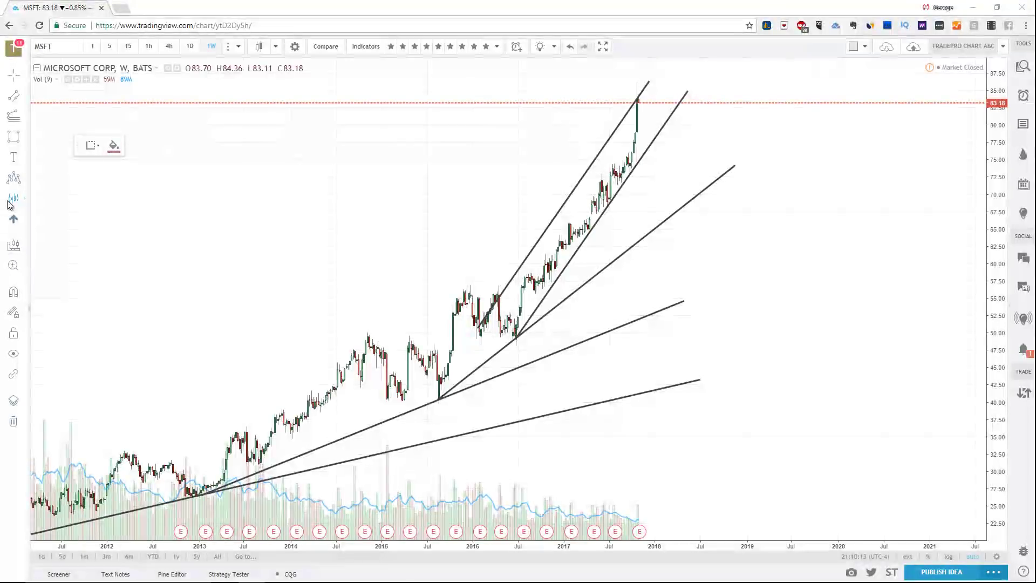
{"action": "left_click", "coordinate": [13, 198]}
{"action": "left_click", "coordinate": [454, 291]}
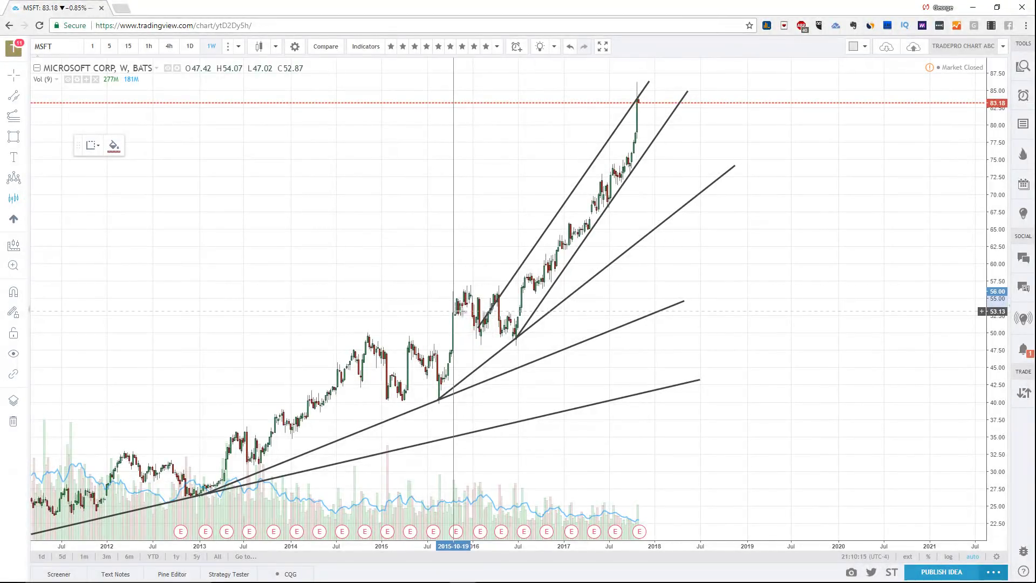
{"action": "left_click", "coordinate": [514, 333]}
{"action": "left_click_drag", "start_coordinate": [502, 280], "coordinate": [660, 94]}
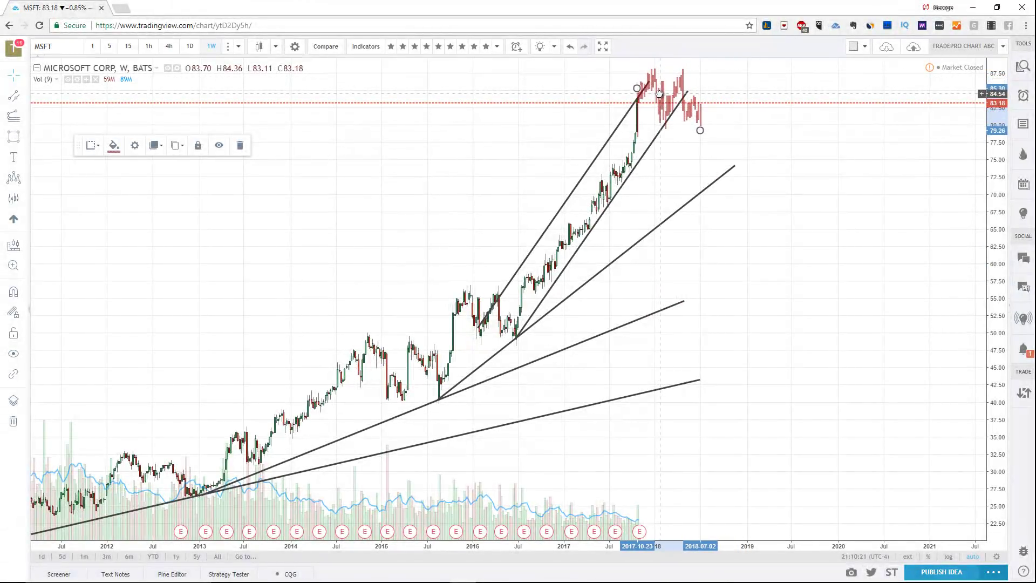
Delete the copied bars pattern beside the latest price high
{"action": "left_click", "coordinate": [779, 250]}
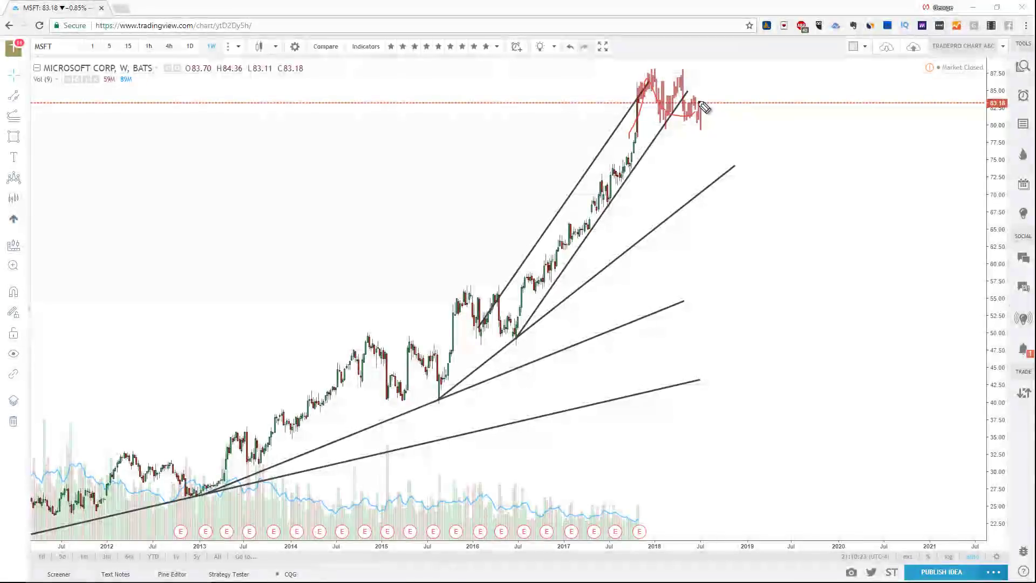
{"action": "left_click", "coordinate": [670, 115]}
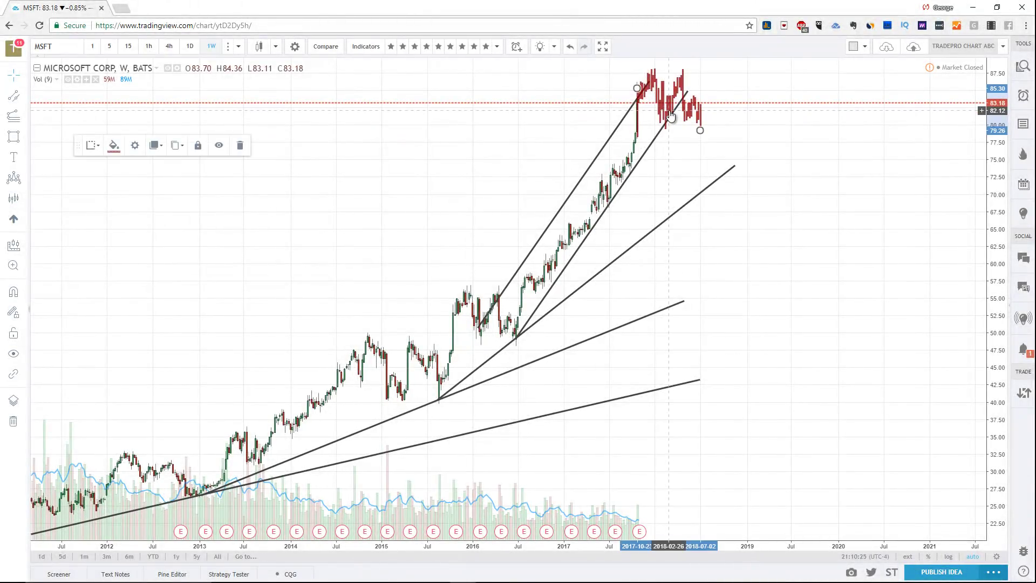
{"action": "key", "text": "Delete"}
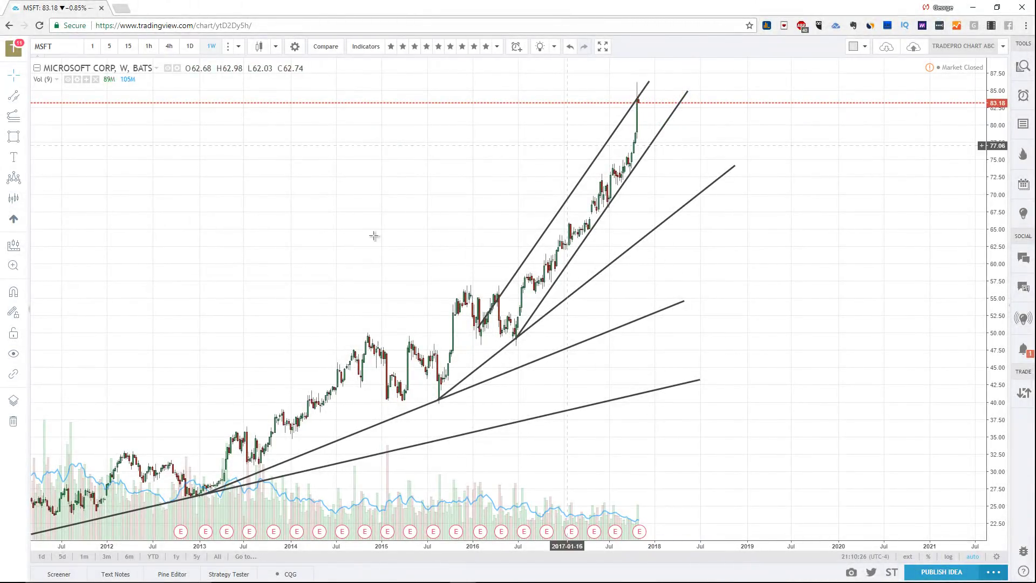
Add a red exclamation mark icon and move it above the mid-2015 prices, near the 67 level
{"action": "left_click", "coordinate": [23, 199]}
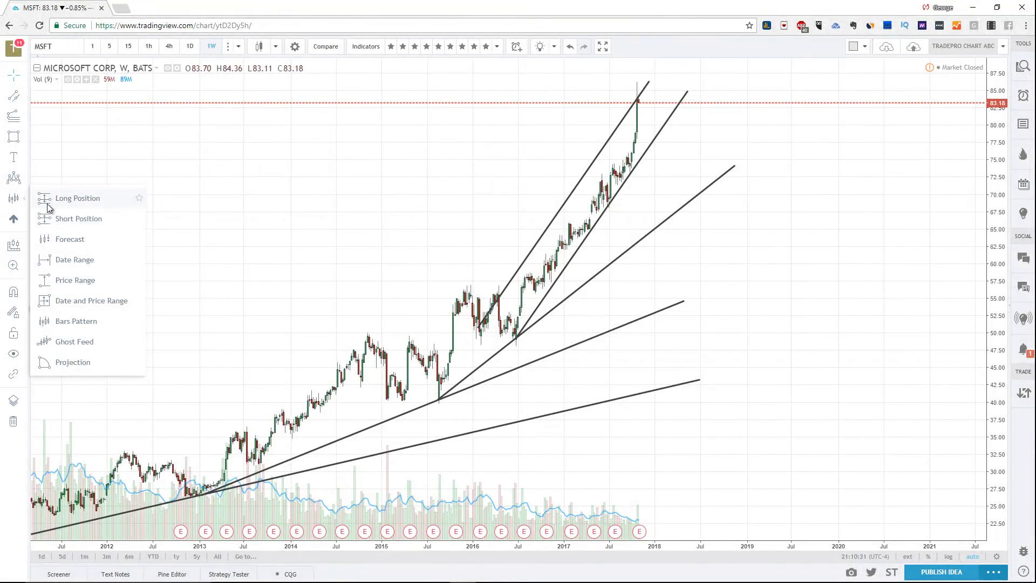
{"action": "left_click", "coordinate": [23, 219]}
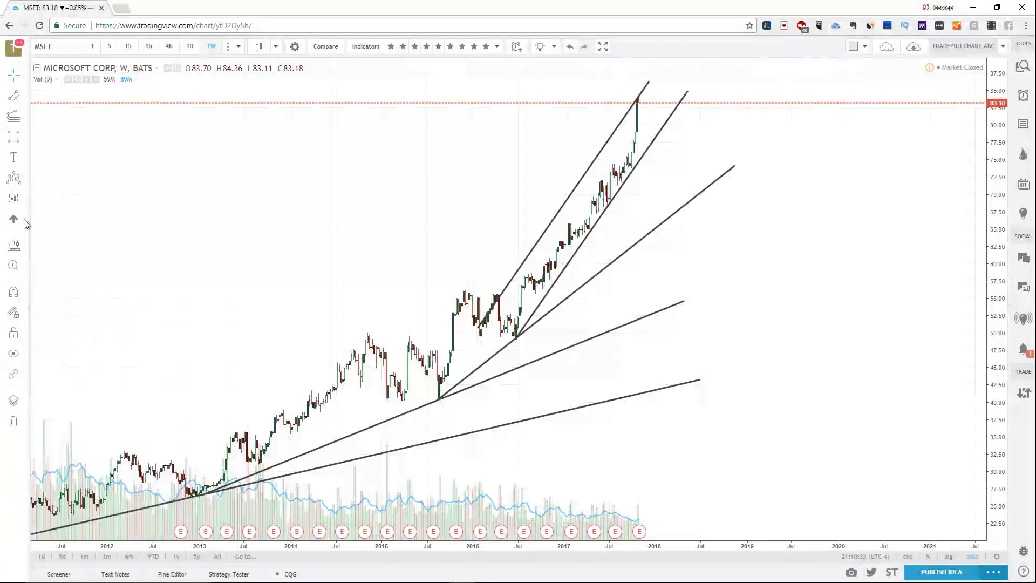
{"action": "left_click", "coordinate": [124, 304]}
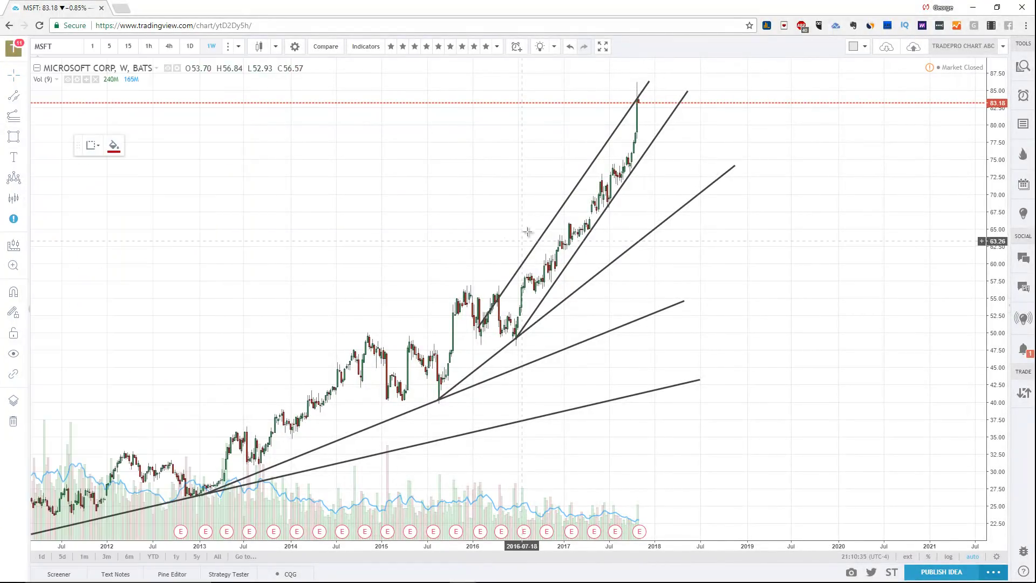
{"action": "left_click", "coordinate": [526, 216]}
{"action": "left_click_drag", "start_coordinate": [507, 222], "coordinate": [411, 226]}
{"action": "left_click", "coordinate": [574, 301]}
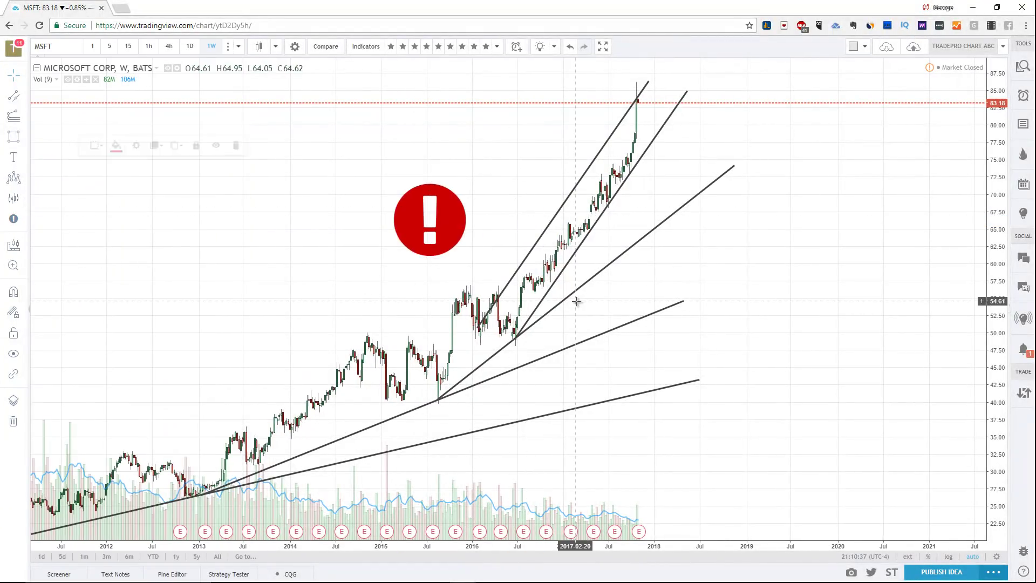
Measure the price move from the August 2015 low to the October 2017 high
{"action": "left_click", "coordinate": [16, 247]}
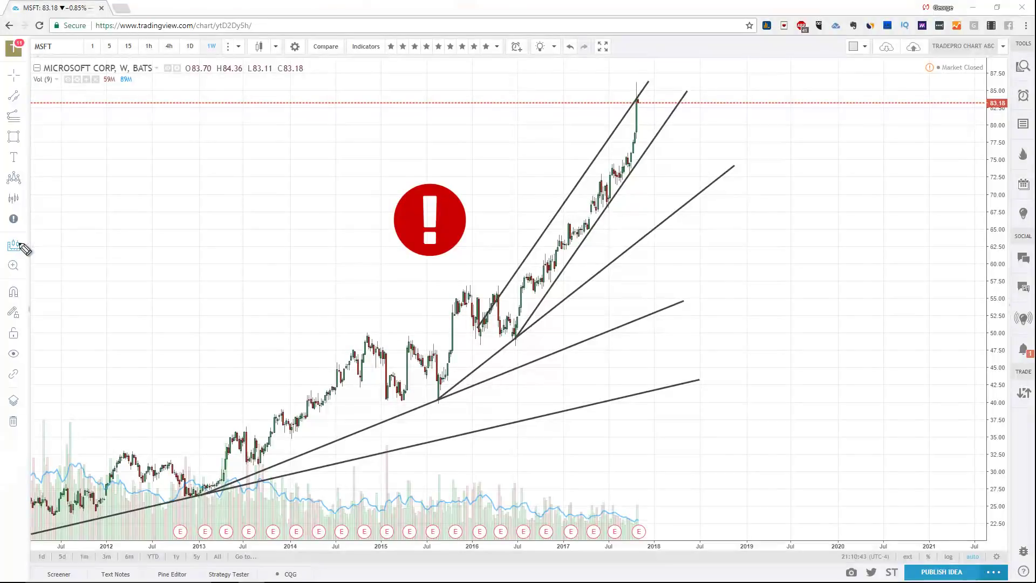
{"action": "left_click", "coordinate": [437, 403]}
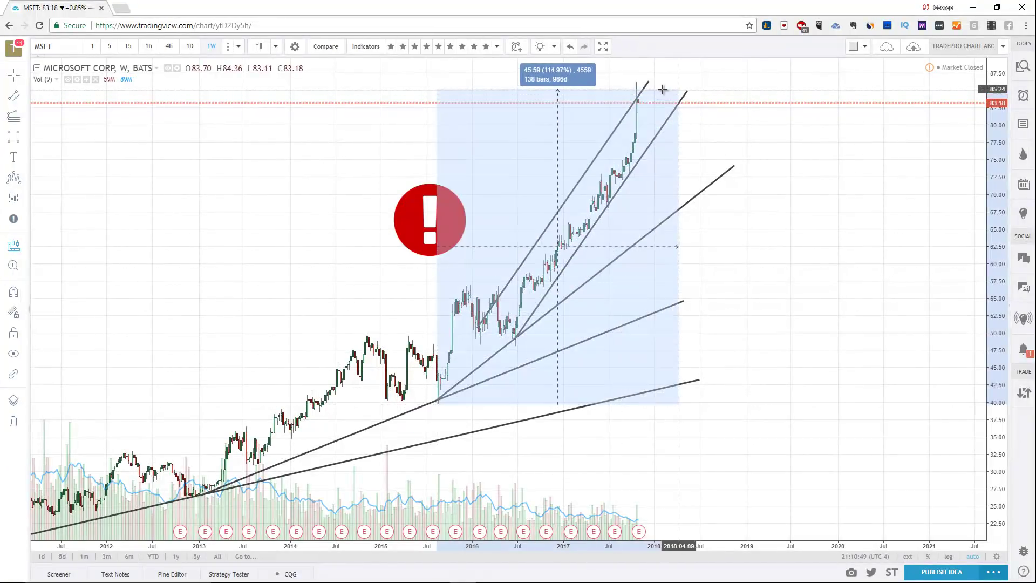
{"action": "left_click", "coordinate": [637, 84]}
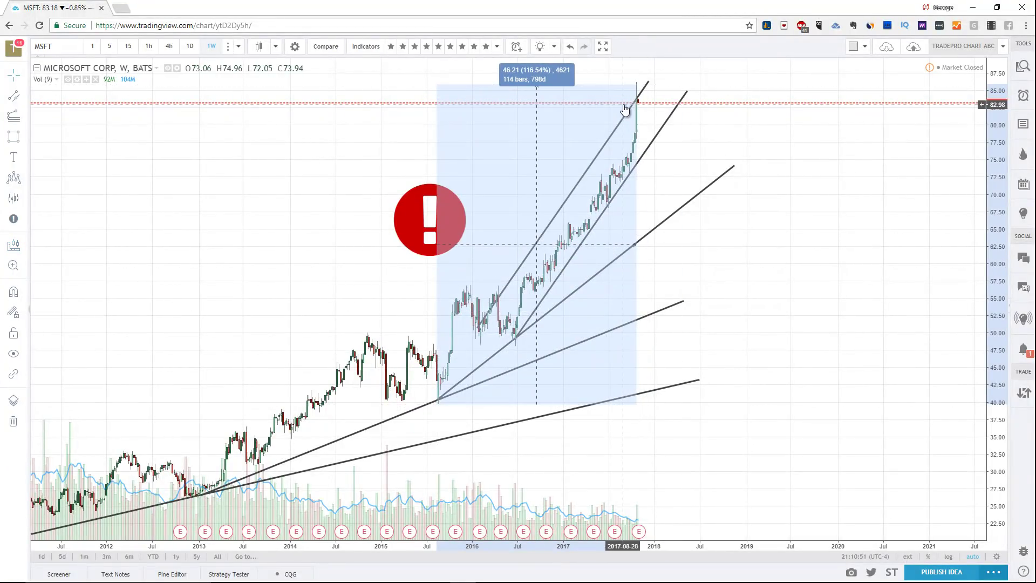
{"action": "left_click_drag", "start_coordinate": [503, 85], "coordinate": [524, 85]}
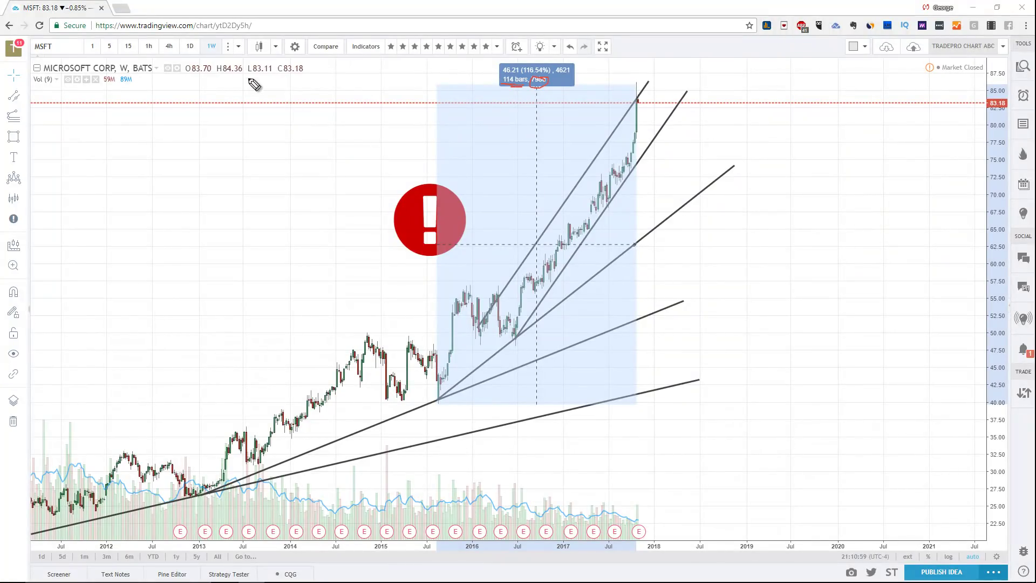
{"action": "left_click_drag", "start_coordinate": [226, 45], "coordinate": [222, 33]}
{"action": "left_click_drag", "start_coordinate": [438, 398], "coordinate": [651, 97]}
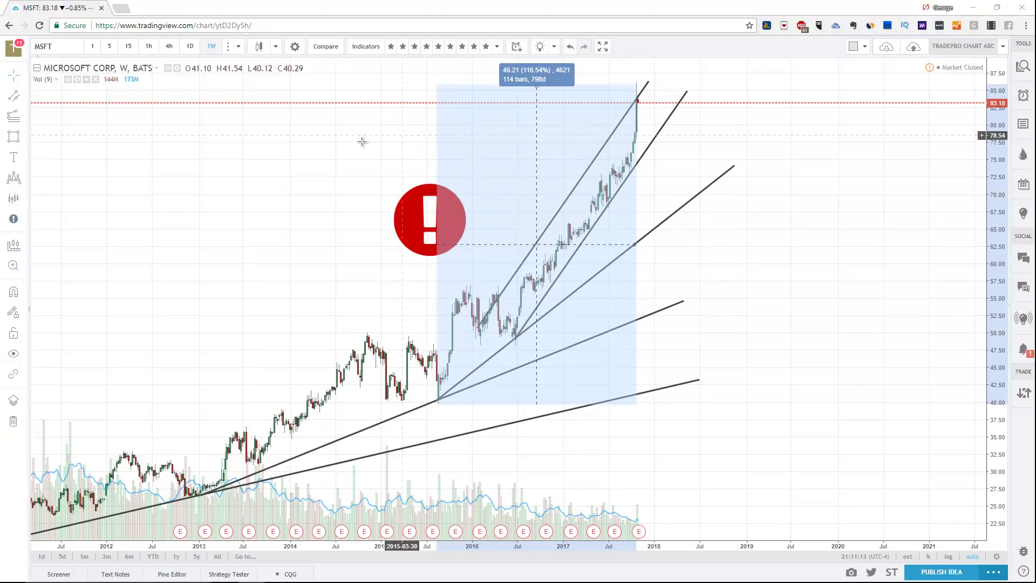
Clear the measurement and delete the exclamation mark icon
{"action": "left_click", "coordinate": [330, 189]}
{"action": "left_click", "coordinate": [423, 215]}
{"action": "key", "text": "Delete"}
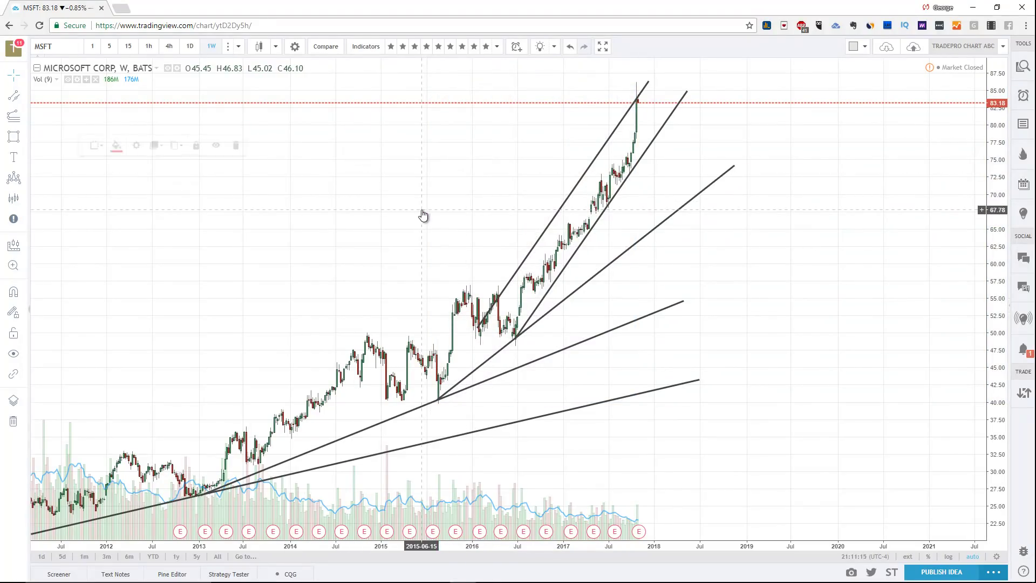
Measure a span from about mid-2015 to early 2017 across the middle of the chart and clear the measurement
{"action": "left_click", "coordinate": [14, 245]}
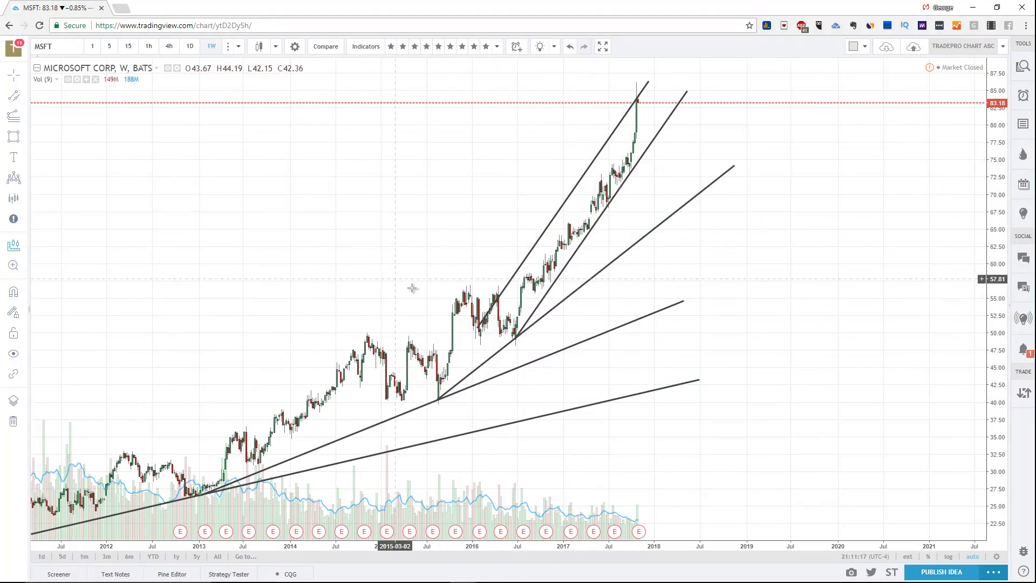
{"action": "left_click_drag", "start_coordinate": [412, 287], "coordinate": [579, 280]}
{"action": "left_click", "coordinate": [579, 279]}
{"action": "left_click", "coordinate": [440, 260]}
{"action": "left_click", "coordinate": [338, 308]}
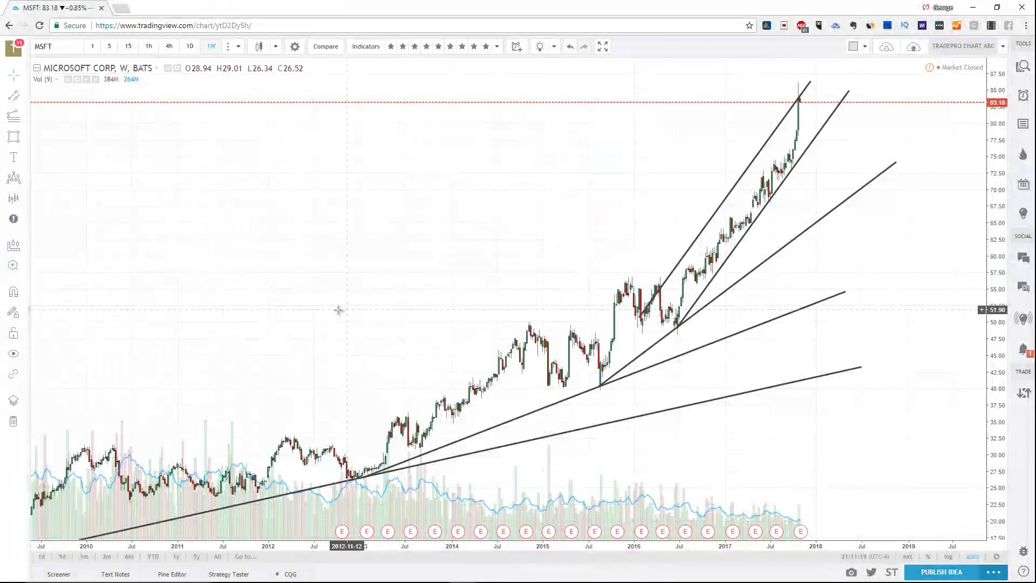
{"action": "left_click_drag", "start_coordinate": [338, 308], "coordinate": [222, 326]}
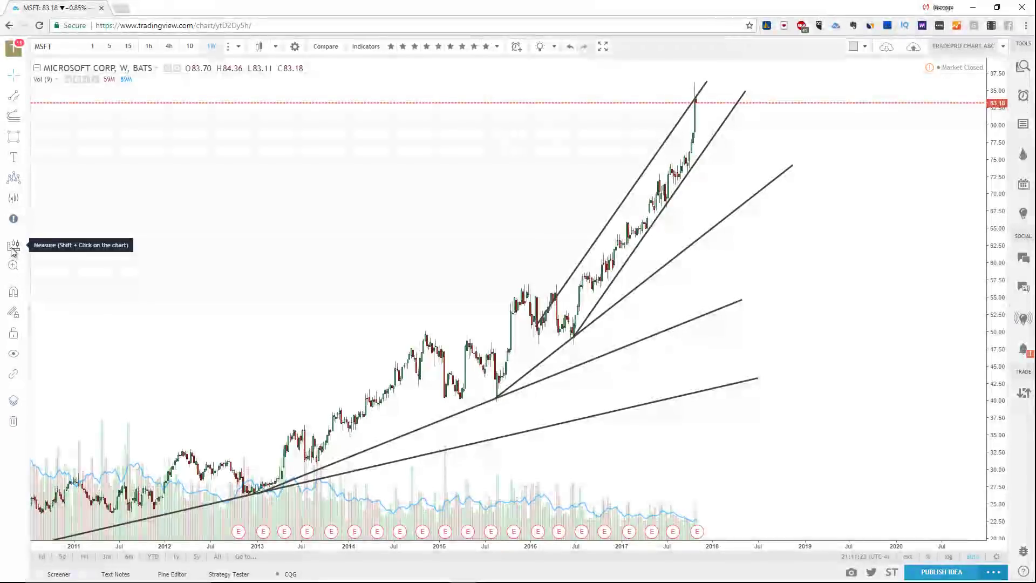
Measure the price move from the June 2016 low to the October 2017 high and clear the measurement
{"action": "left_click", "coordinate": [14, 245]}
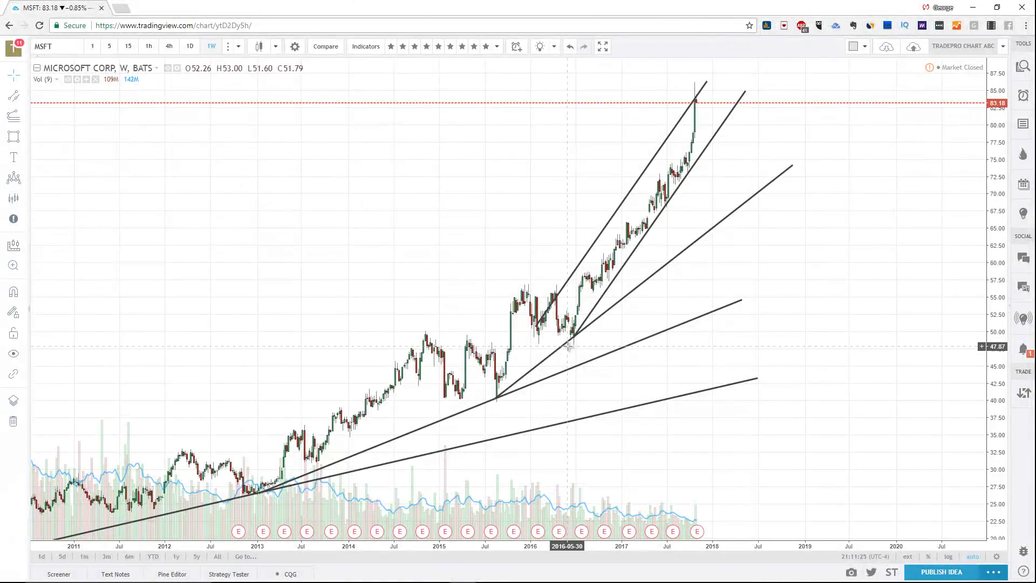
{"action": "left_click", "coordinate": [572, 344]}
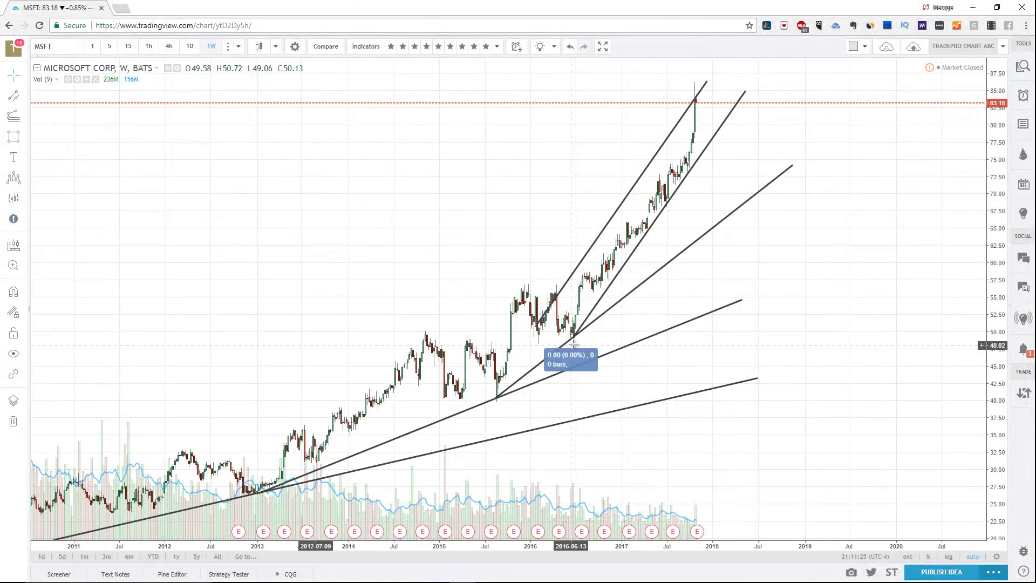
{"action": "left_click", "coordinate": [698, 88]}
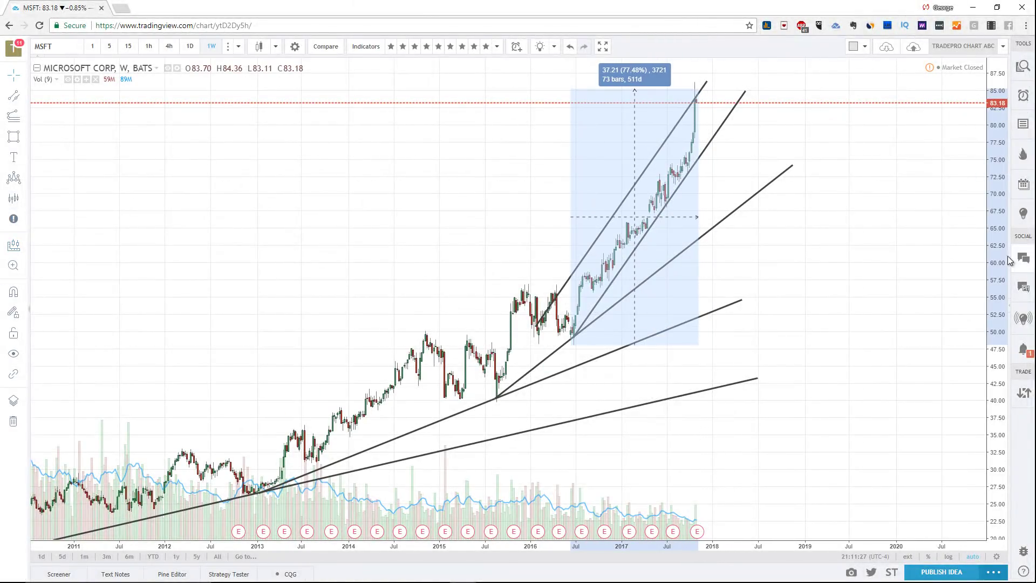
{"action": "left_click", "coordinate": [883, 301]}
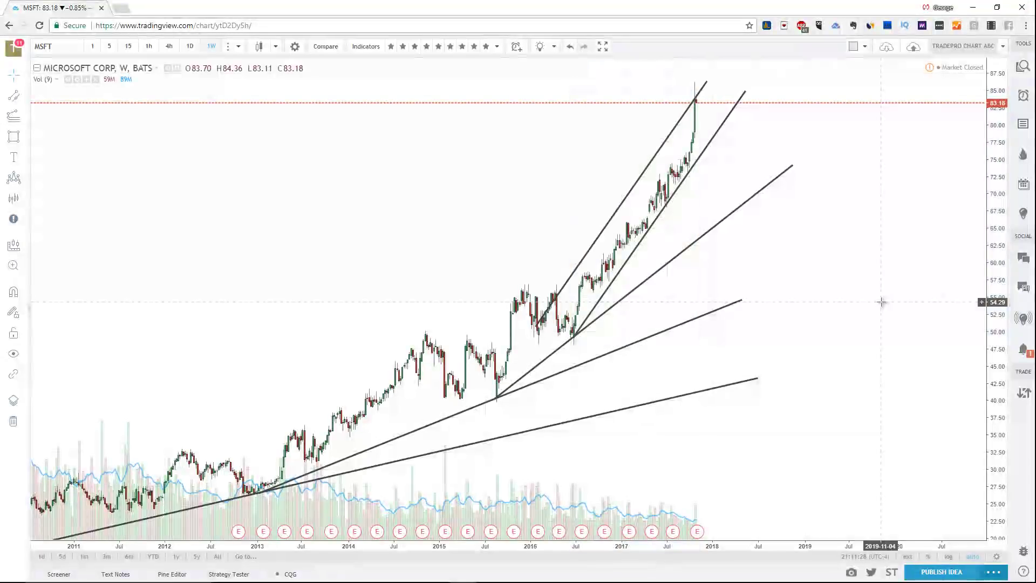
Zoom in twice on the 2013 price area with the Zoom In tool and reset the chart scale
{"action": "left_click", "coordinate": [13, 266]}
{"action": "left_click_drag", "start_coordinate": [227, 277], "coordinate": [359, 313]}
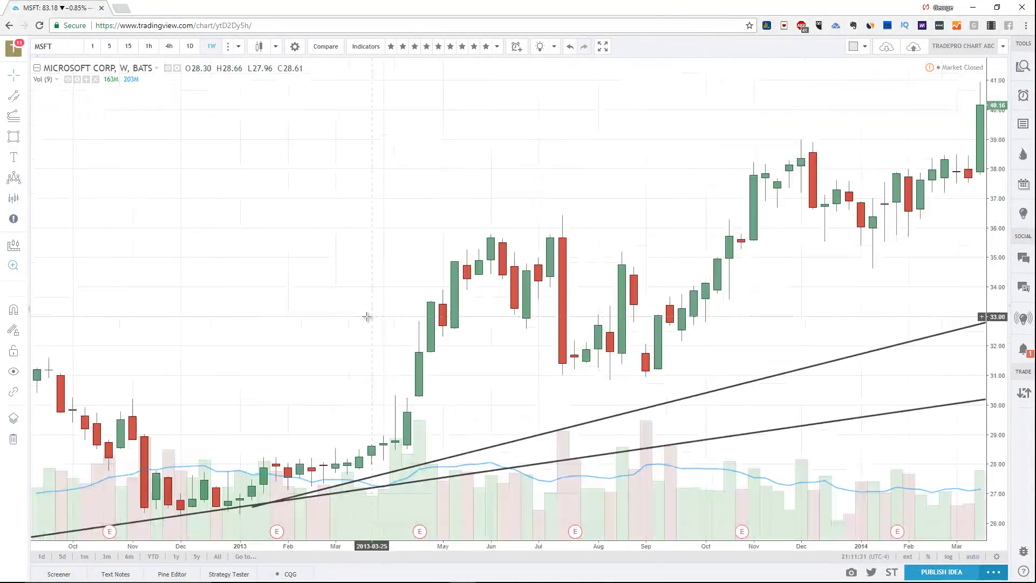
{"action": "left_click_drag", "start_coordinate": [445, 231], "coordinate": [249, 232]}
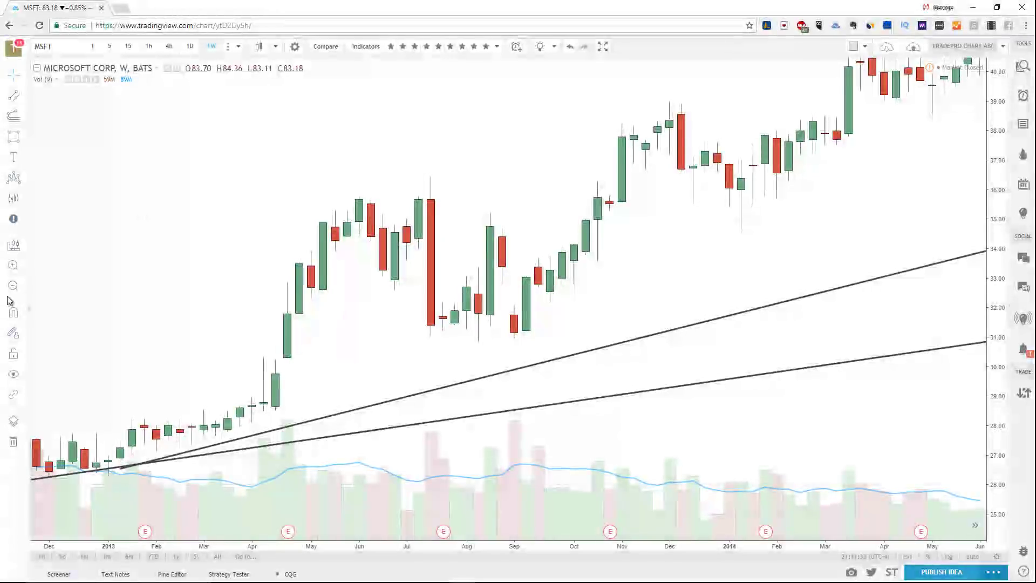
{"action": "left_click", "coordinate": [14, 265]}
{"action": "left_click_drag", "start_coordinate": [291, 189], "coordinate": [668, 392]}
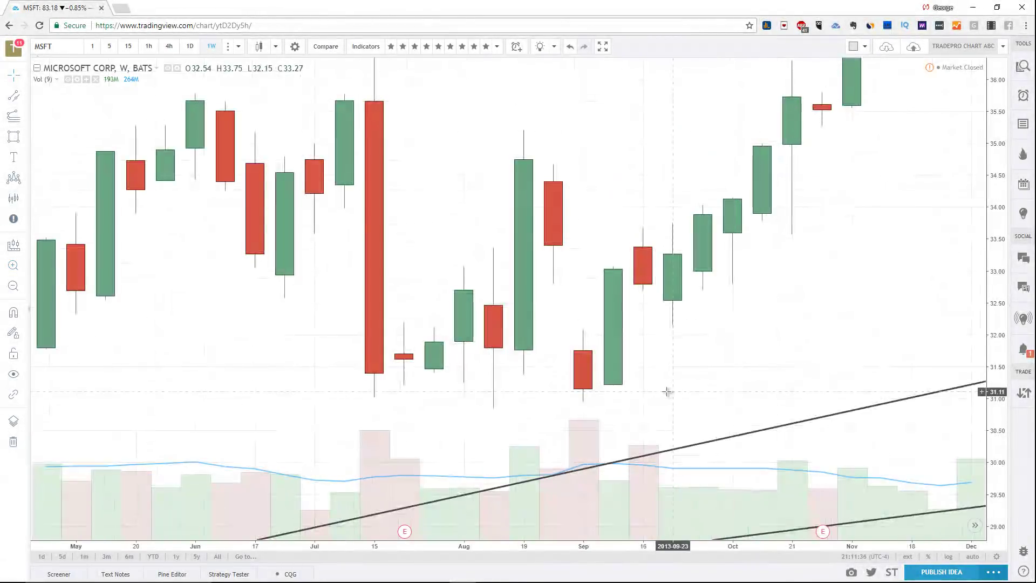
{"action": "right_click", "coordinate": [996, 173]}
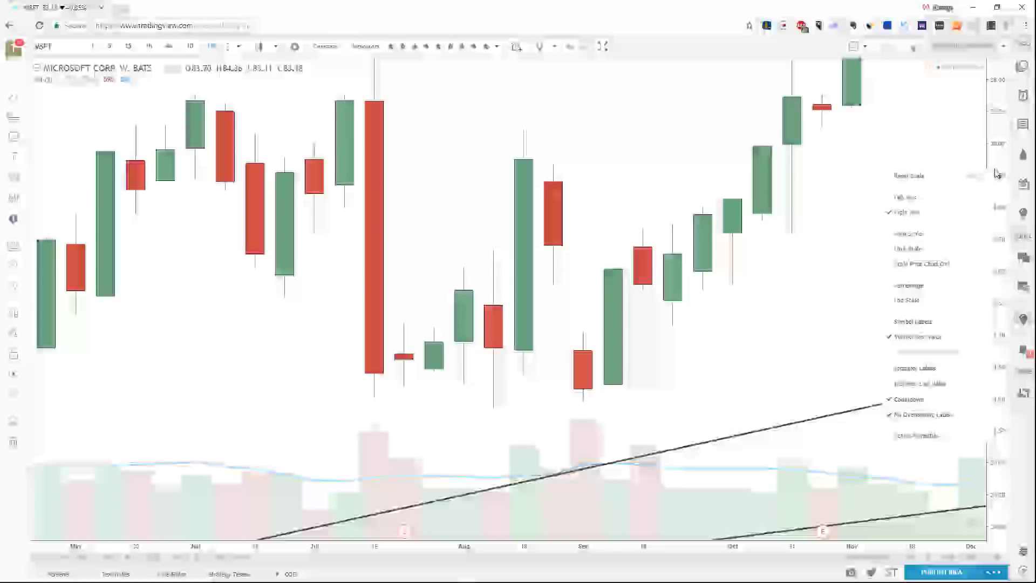
{"action": "left_click", "coordinate": [966, 177]}
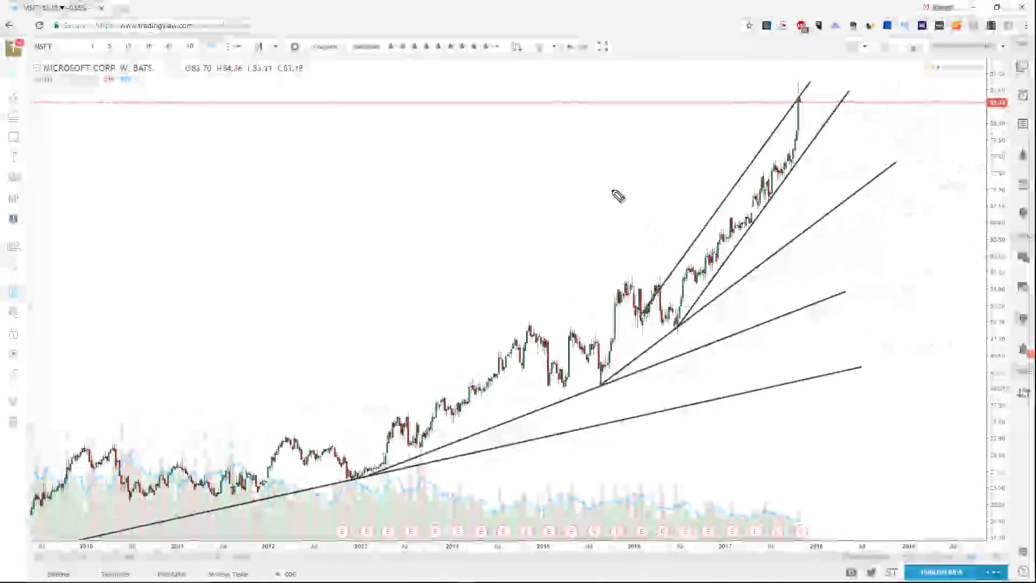
{"action": "left_click_drag", "start_coordinate": [805, 55], "coordinate": [802, 34]}
{"action": "key", "text": "Escape"}
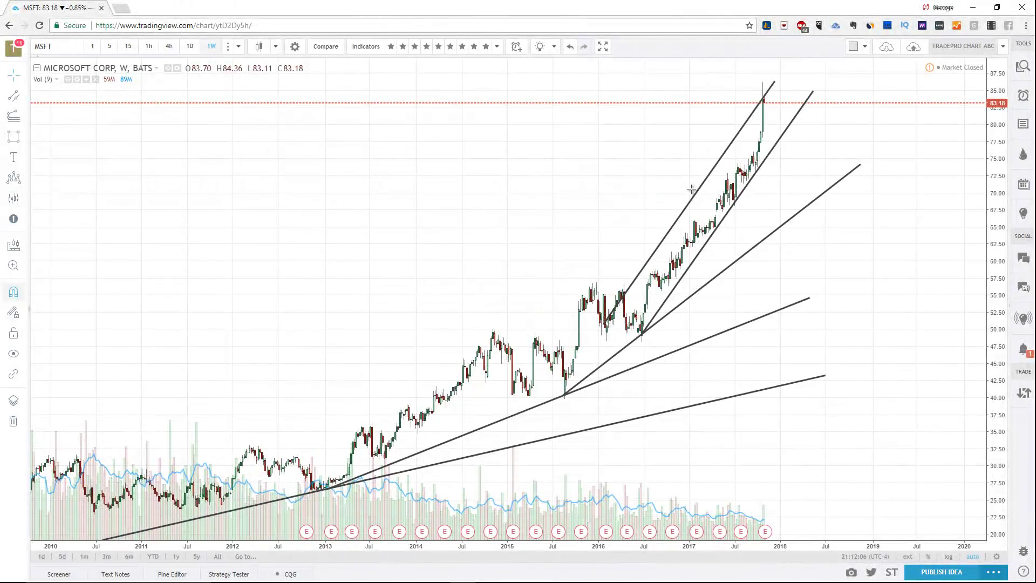
{"action": "scroll", "coordinate": [692, 189], "scroll_direction": "left", "scroll_amount": 3}
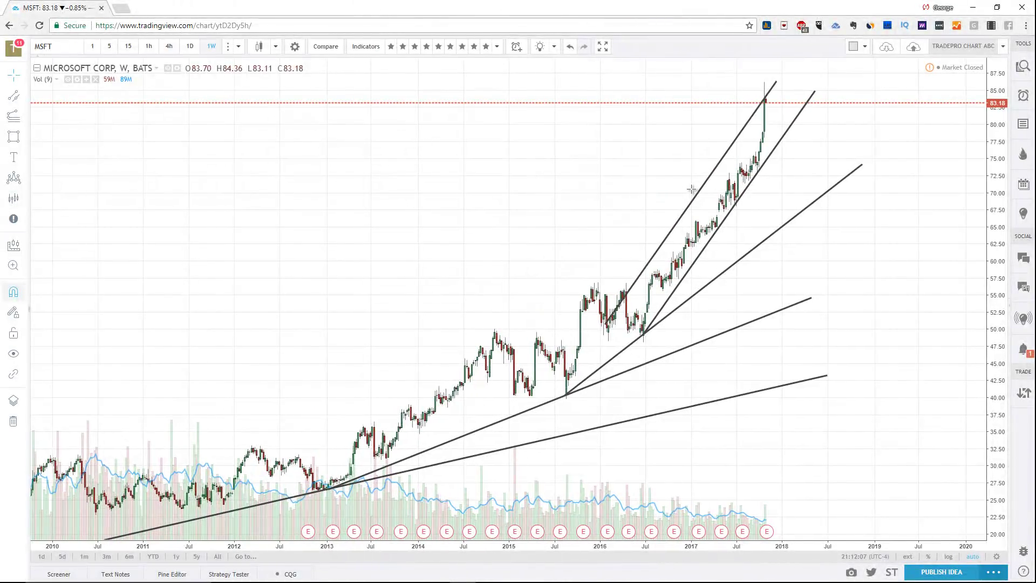
{"action": "scroll", "coordinate": [692, 189], "scroll_direction": "left", "scroll_amount": 5}
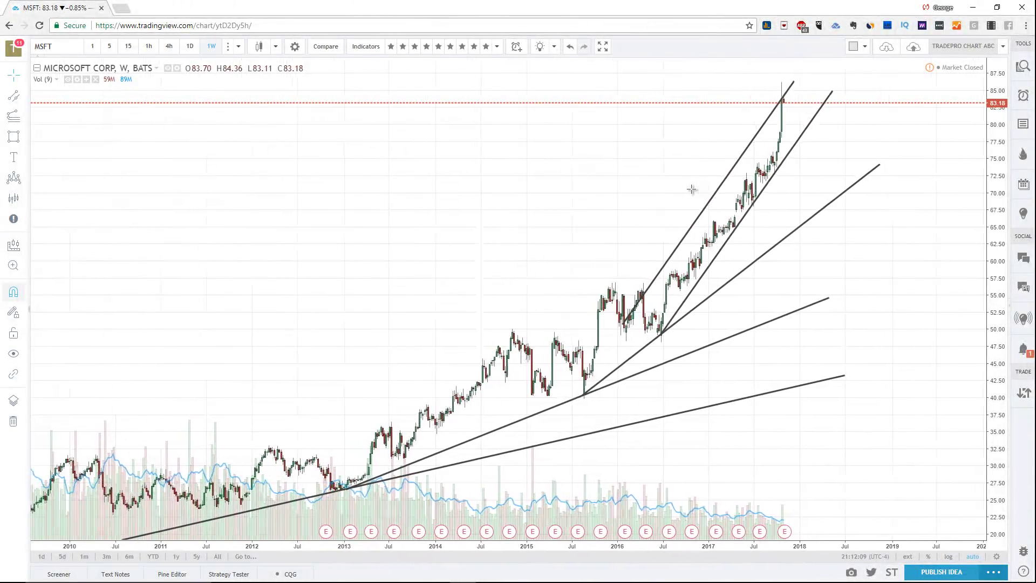
{"action": "scroll", "coordinate": [691, 189], "scroll_direction": "right", "scroll_amount": 3}
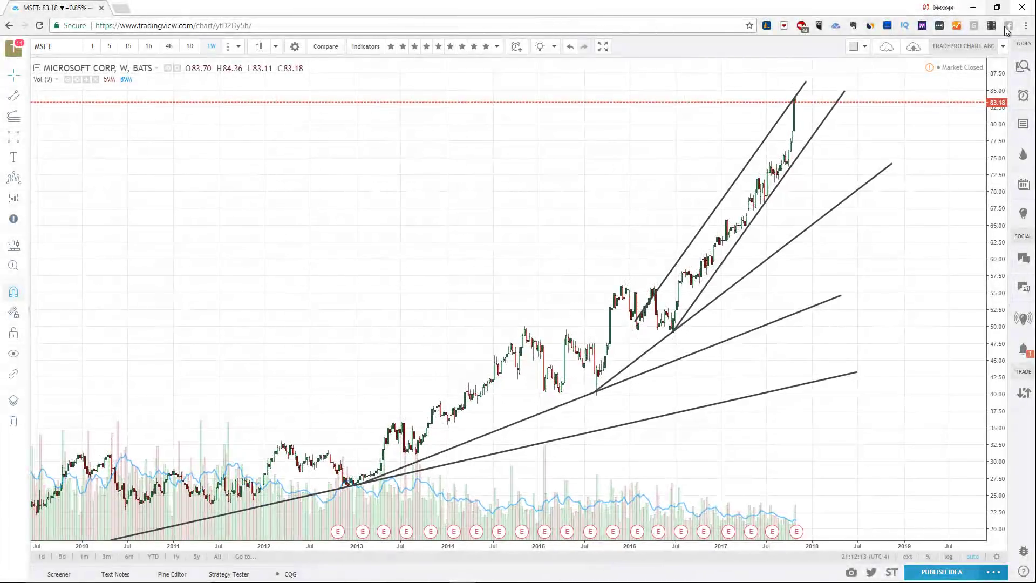
{"action": "right_click", "coordinate": [999, 132]}
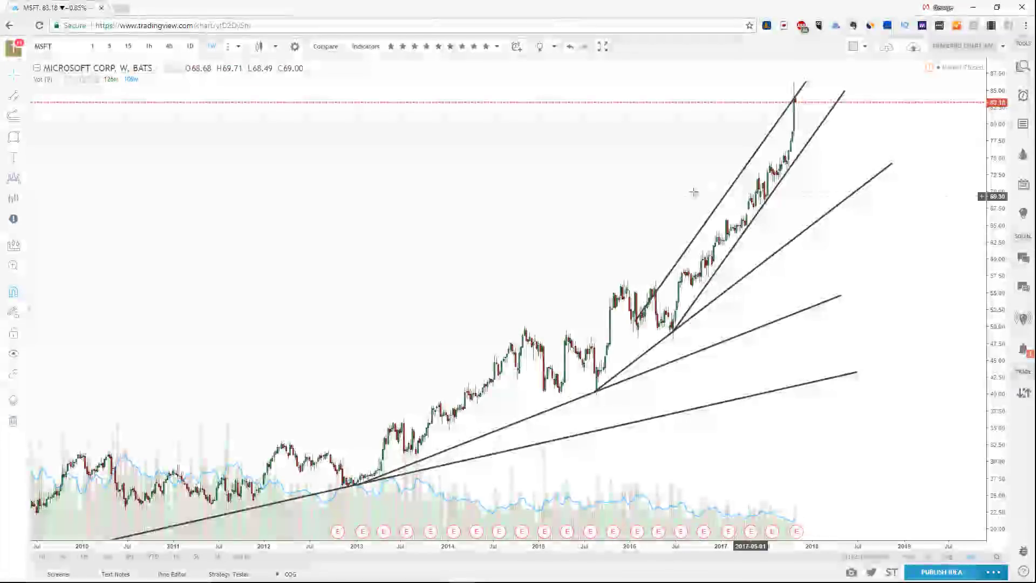
{"action": "right_click", "coordinate": [1003, 185]}
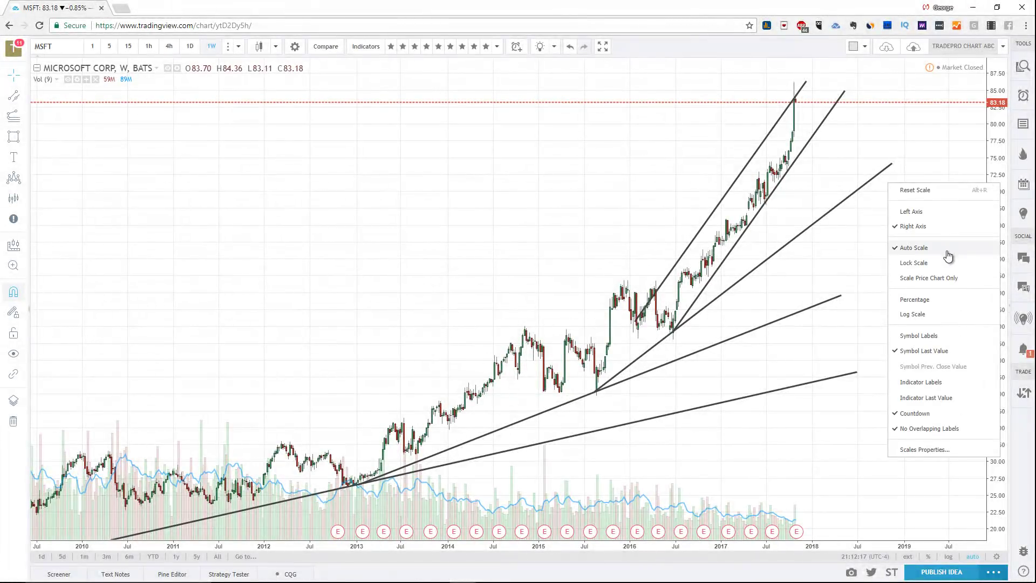
{"action": "scroll", "coordinate": [505, 300], "scroll_direction": "up", "scroll_amount": 5}
{"action": "scroll", "coordinate": [506, 301], "scroll_direction": "up", "scroll_amount": 5}
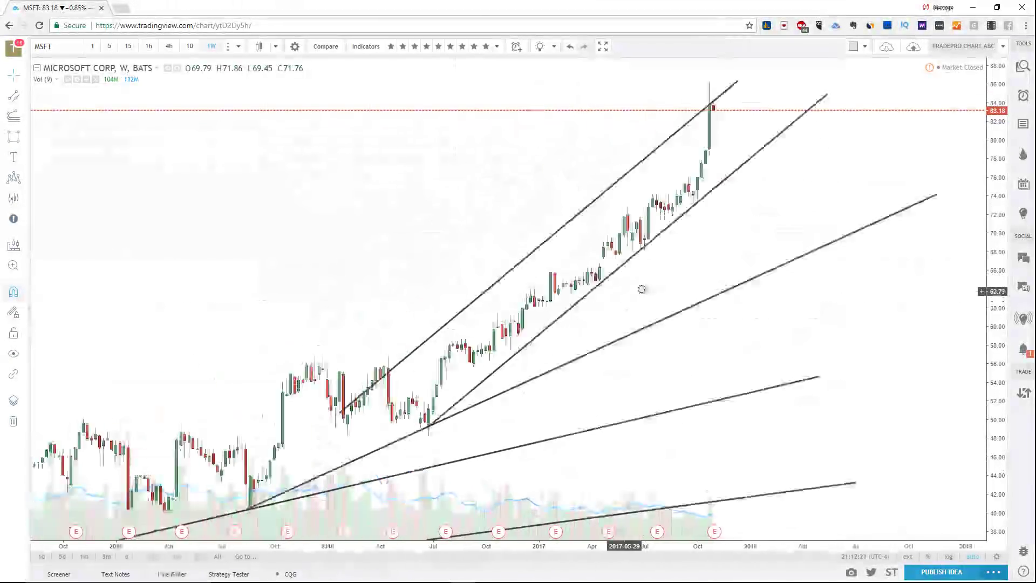
{"action": "scroll", "coordinate": [239, 249], "scroll_direction": "up", "scroll_amount": 5}
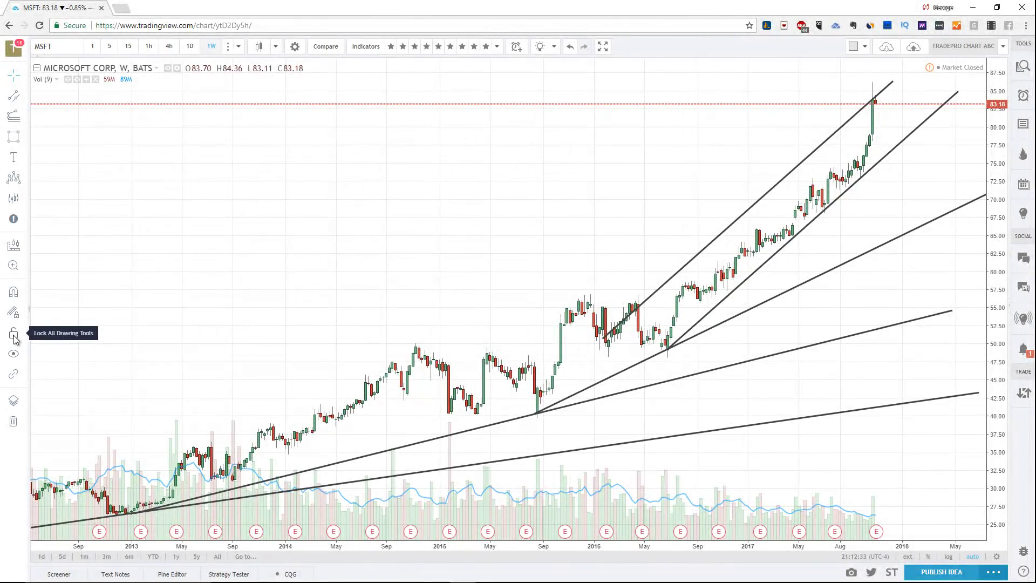
Draw a rectangle over July 2013 to April 2014 at about 56–72 and a trend-based Fib extension from June 2015 through January to July 2016
{"action": "left_click", "coordinate": [13, 137]}
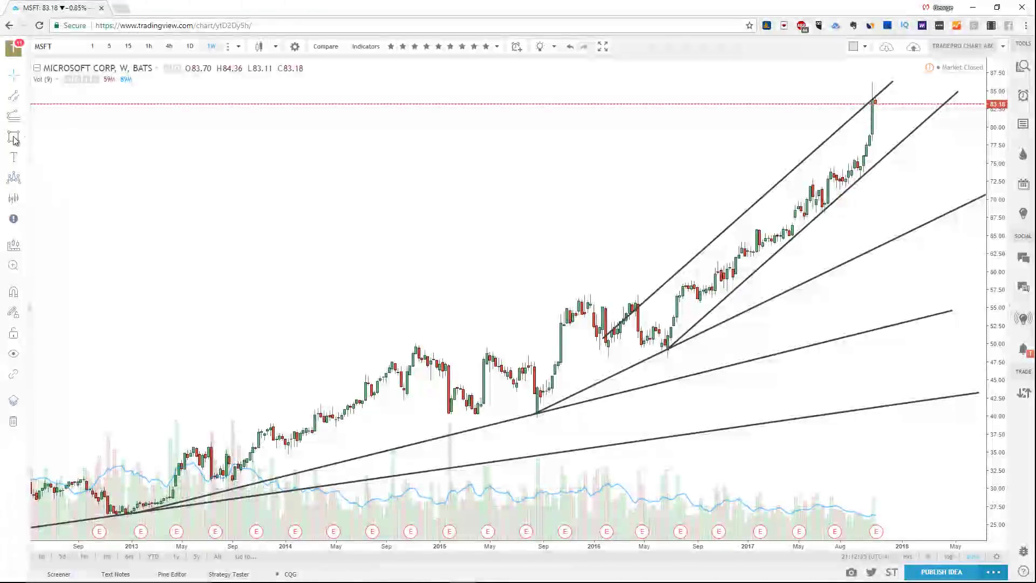
{"action": "mouse_move", "coordinate": [330, 184]}
{"action": "left_mouse_down"}
{"action": "mouse_move", "coordinate": [613, 303]}
{"action": "mouse_move", "coordinate": [209, 301]}
{"action": "left_mouse_up"}
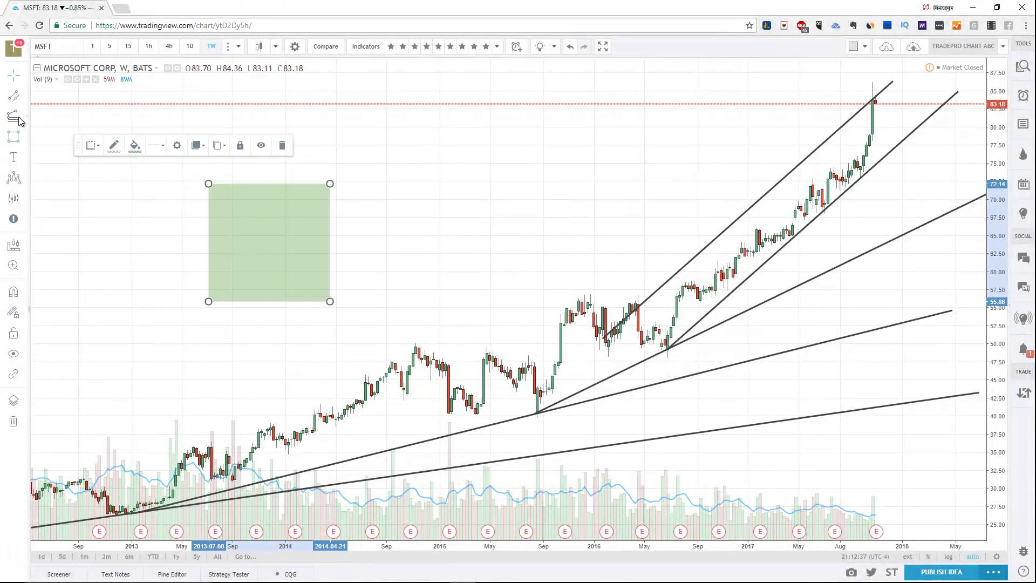
{"action": "left_click", "coordinate": [515, 423]}
{"action": "left_click", "coordinate": [594, 292]}
{"action": "left_click", "coordinate": [678, 351]}
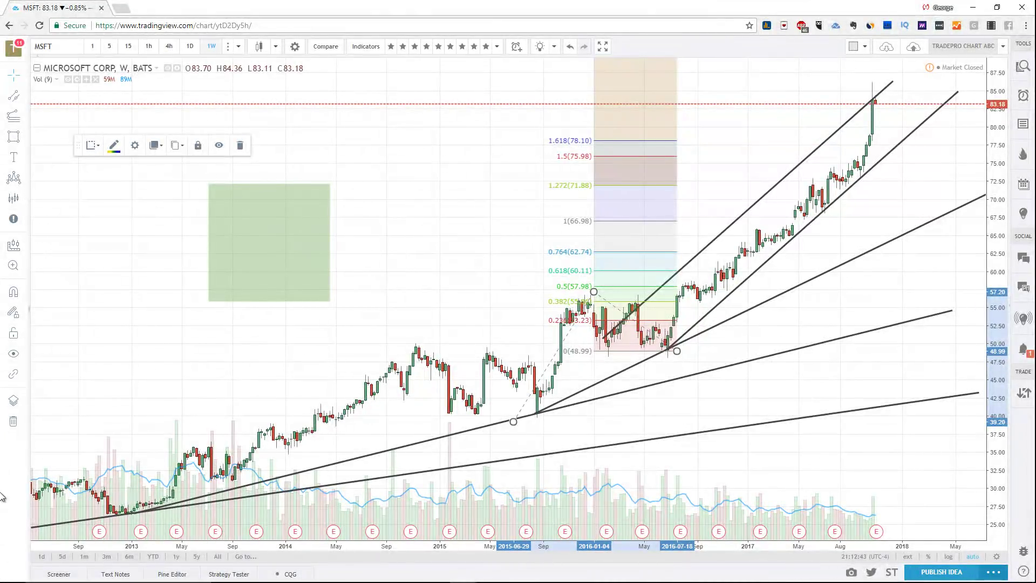
Move the green rectangle over the price bars from about October 2016 to July 2017 and deselect it
{"action": "left_click", "coordinate": [329, 260]}
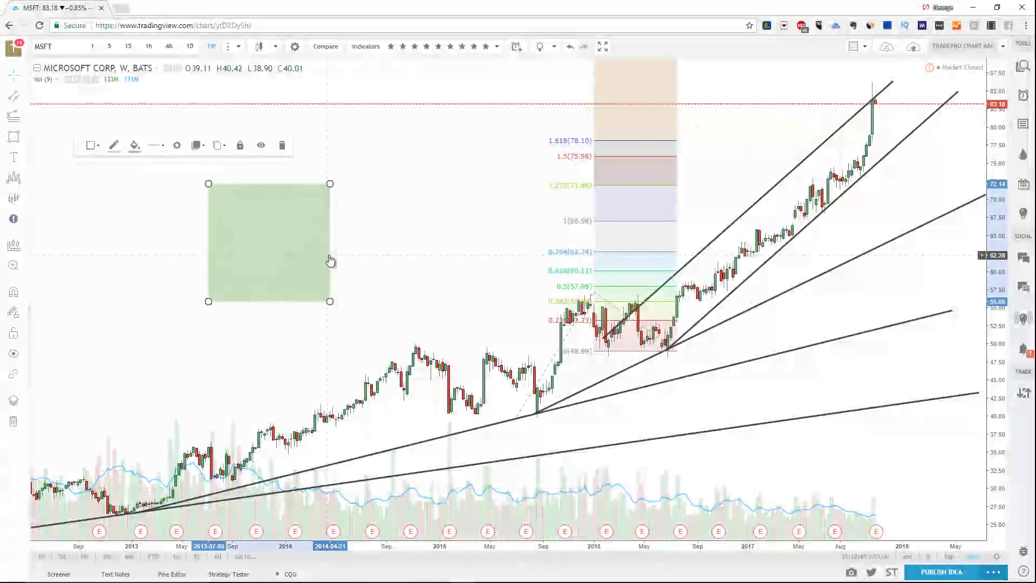
{"action": "left_click_drag", "start_coordinate": [330, 261], "coordinate": [831, 260]}
{"action": "left_click", "coordinate": [844, 306]}
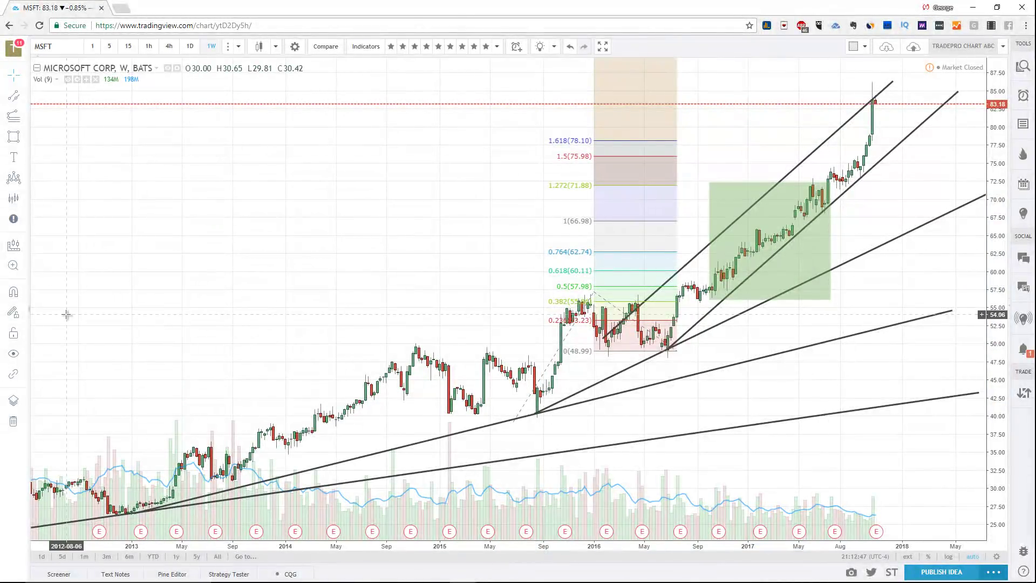
{"action": "key", "text": "ctrl+z"}
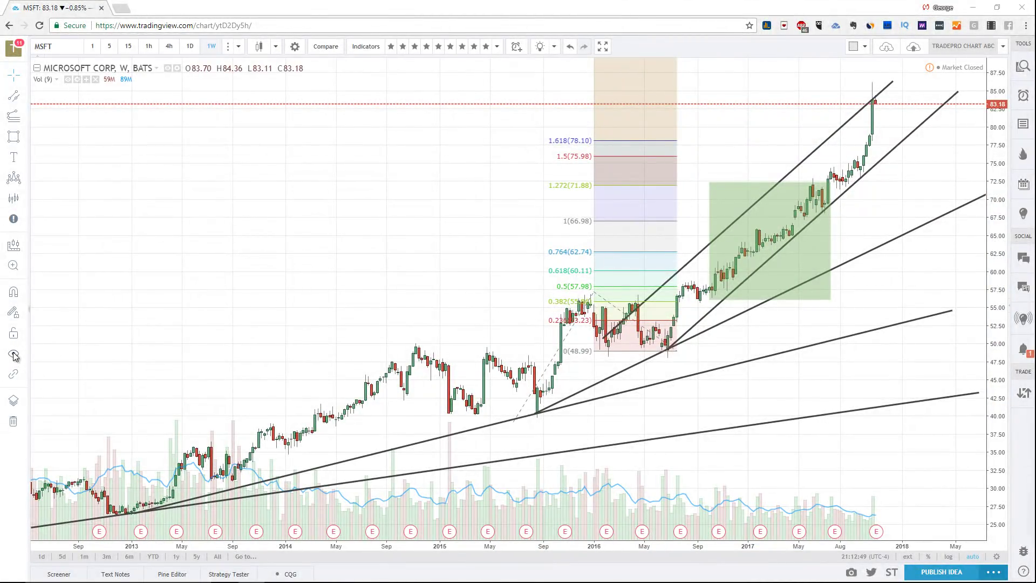
Hide all drawings on the chart and show them again, twice in a row
{"action": "left_click", "coordinate": [13, 356]}
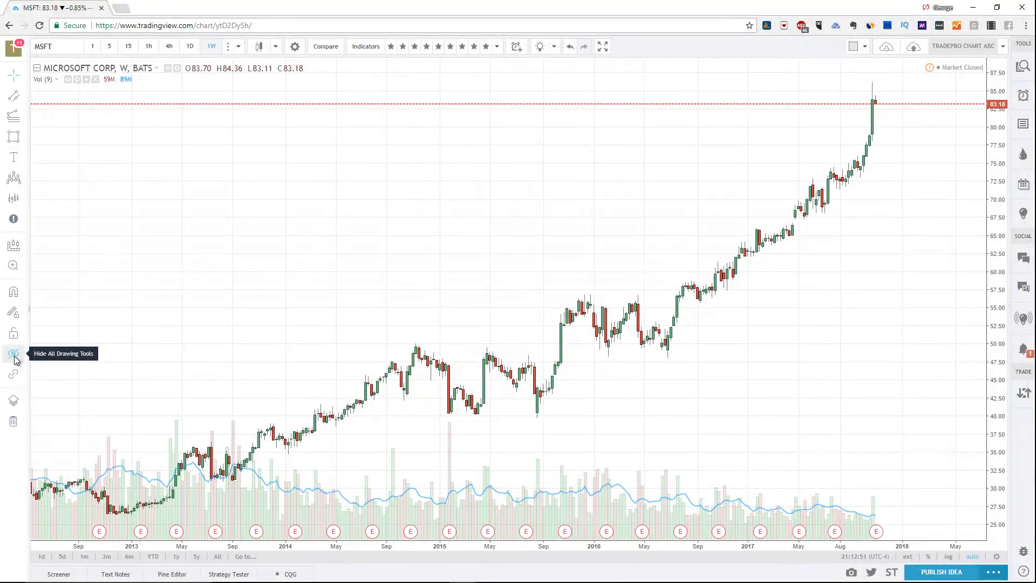
{"action": "left_click", "coordinate": [14, 356]}
{"action": "left_click", "coordinate": [14, 357]}
{"action": "left_click", "coordinate": [14, 357]}
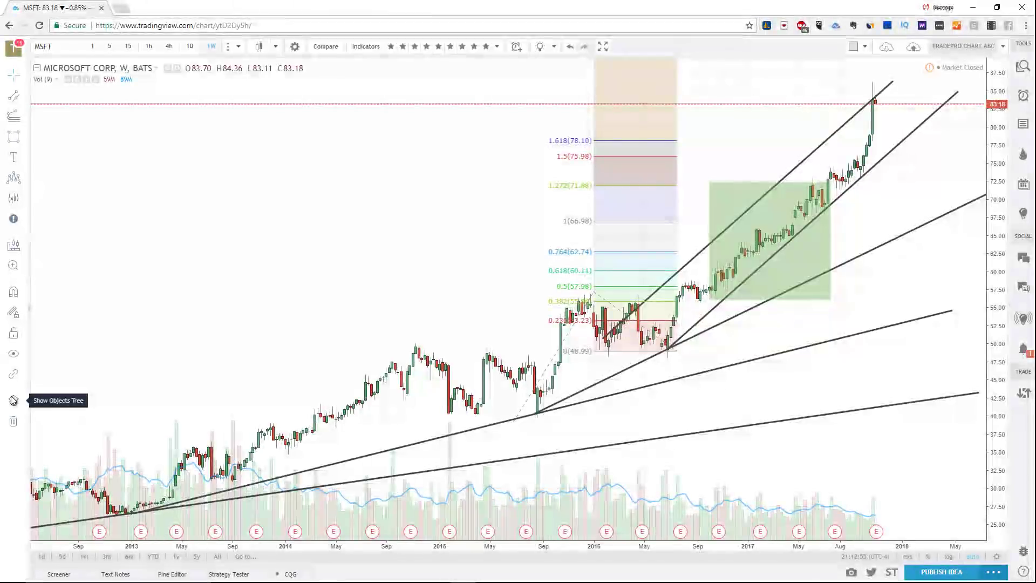
Delete two trend lines through the objects tree: the steep one from the mid-2016 low and the one from early 2013
{"action": "left_click", "coordinate": [13, 401]}
{"action": "scroll", "coordinate": [502, 302], "scroll_direction": "down", "scroll_amount": 1}
{"action": "scroll", "coordinate": [572, 324], "scroll_direction": "up", "scroll_amount": 1}
{"action": "left_click", "coordinate": [638, 320]}
{"action": "left_click", "coordinate": [638, 346]}
{"action": "left_click", "coordinate": [593, 371]}
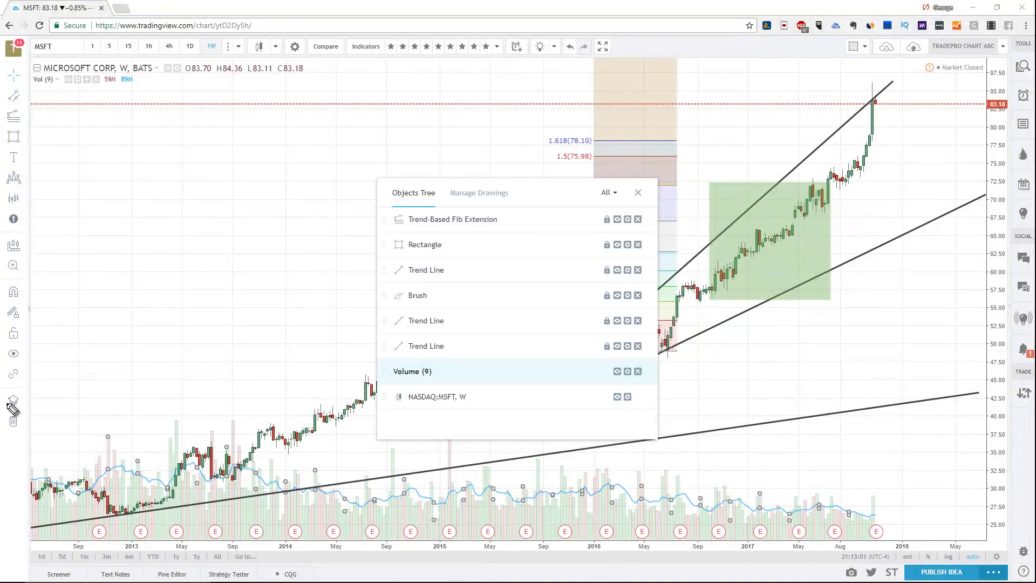
Delete the Fib extension, the rectangle, the brush drawing and the trend line rising from the August 2015 low through the objects tree
{"action": "left_click", "coordinate": [638, 219]}
{"action": "left_click", "coordinate": [638, 219]}
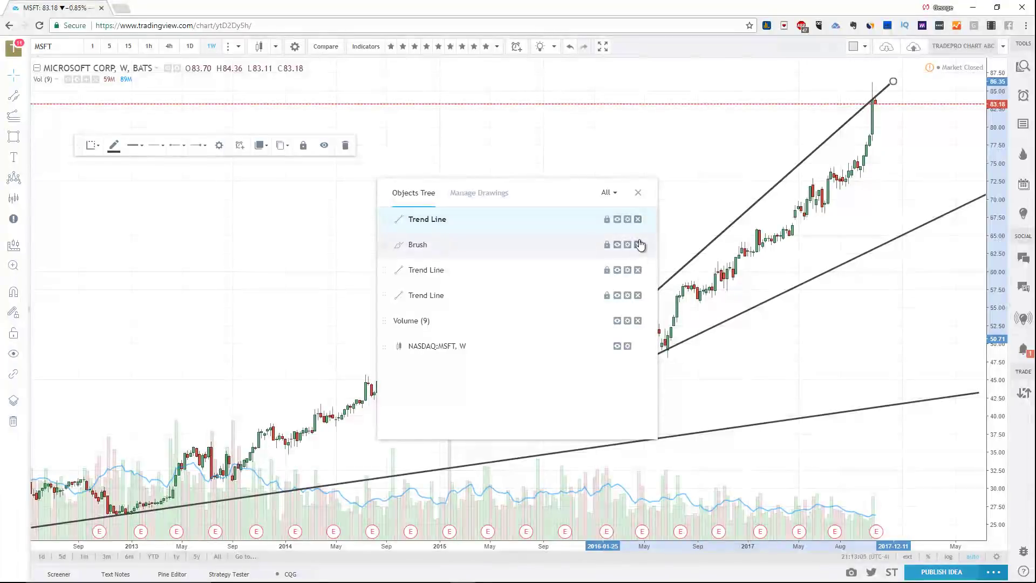
{"action": "left_click", "coordinate": [640, 245]}
{"action": "left_click", "coordinate": [638, 219]}
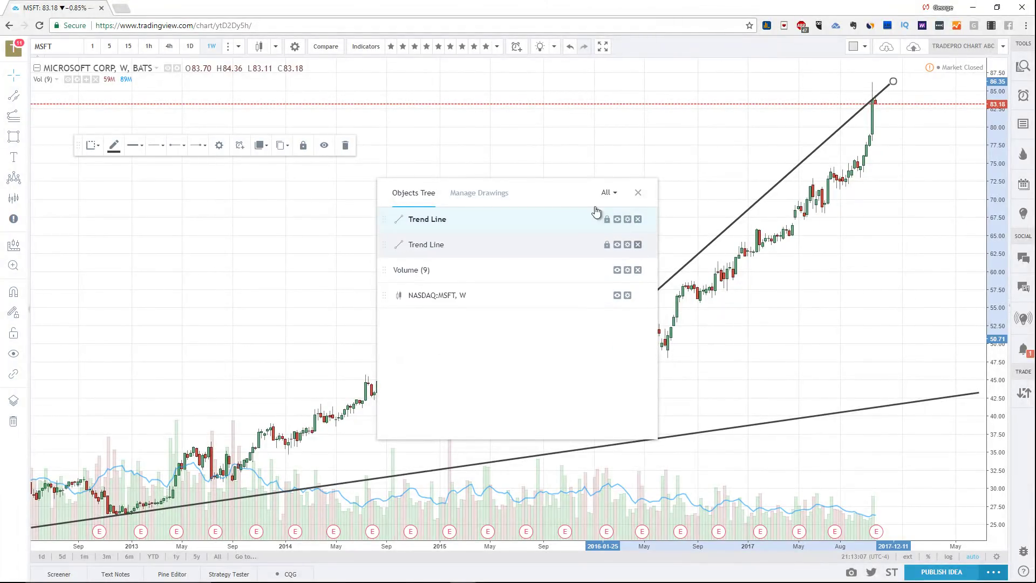
View the list of saved drawings per symbol and close the objects tree
{"action": "left_click", "coordinate": [501, 194]}
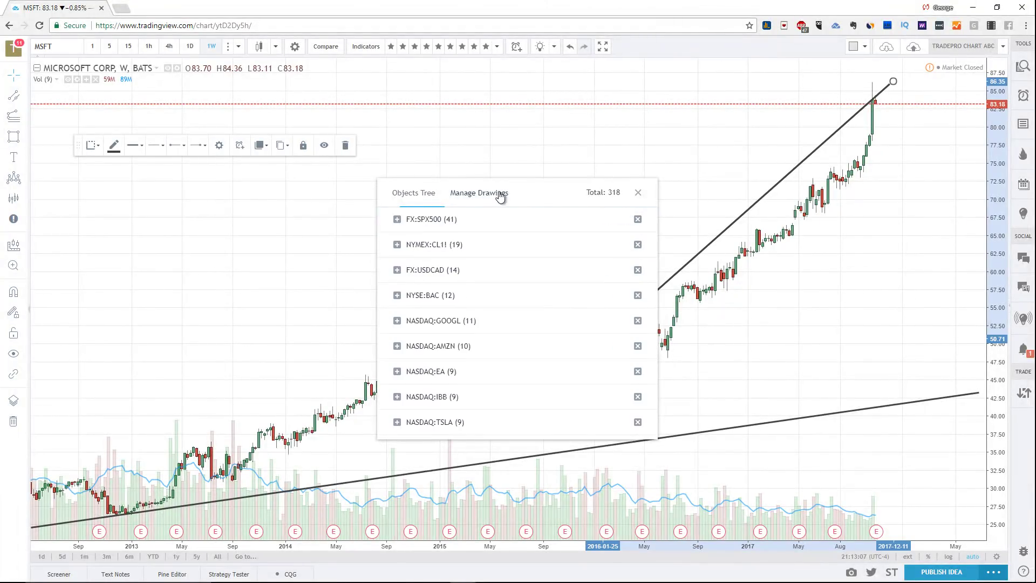
{"action": "left_click", "coordinate": [638, 194]}
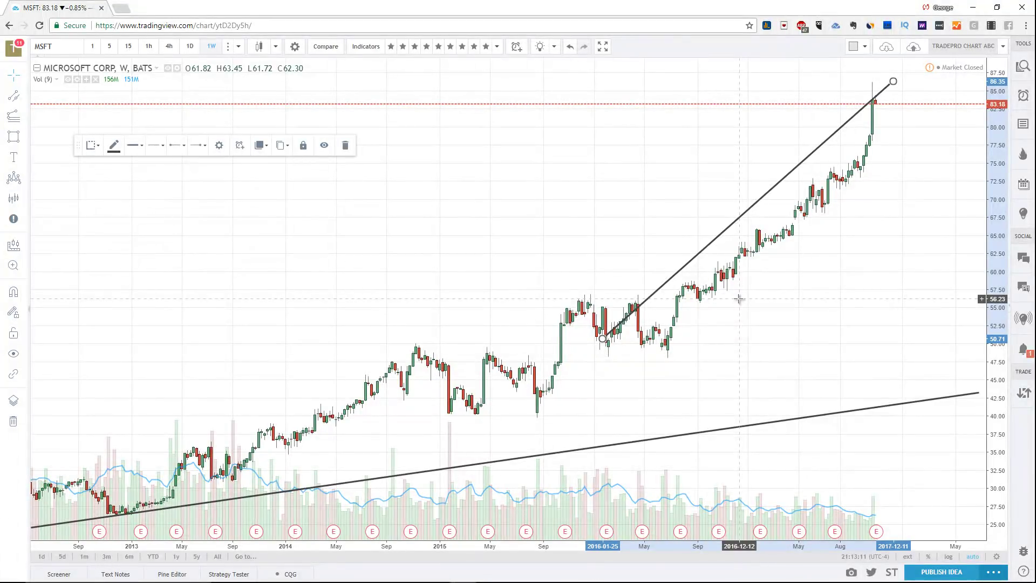